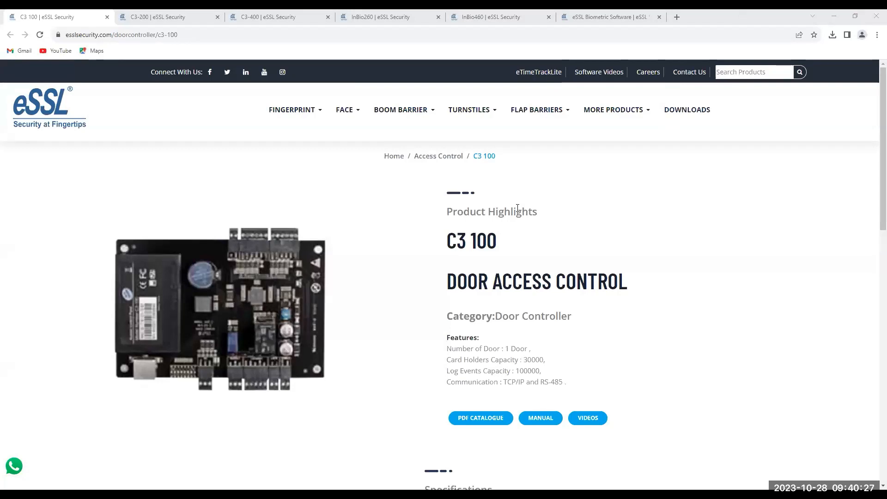
Go to the eSSL Security DOWNLOADS page and find the eSSL Access 3.5 software card
mouse_move(376, 123)
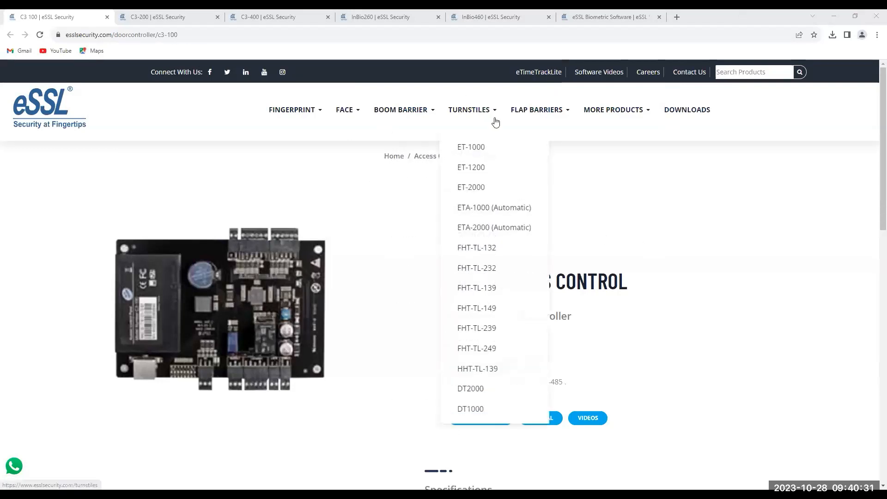
scroll(615, 227, "down", 1)
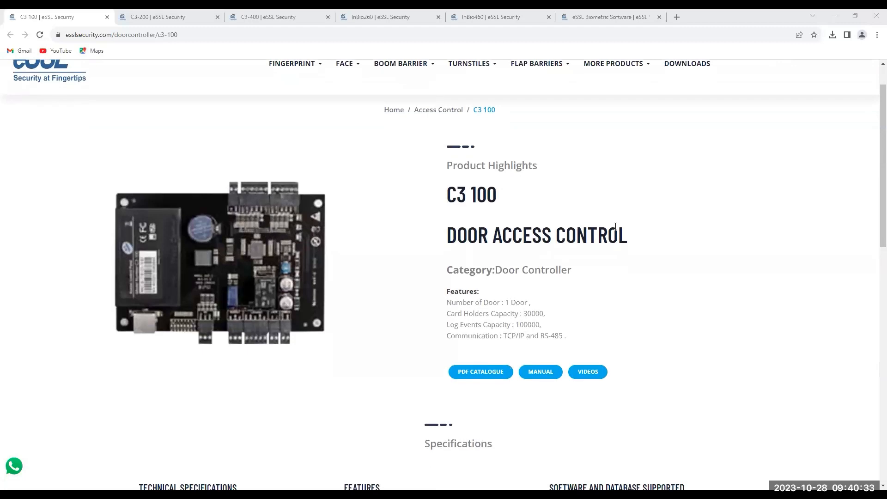
scroll(615, 227, "up", 1)
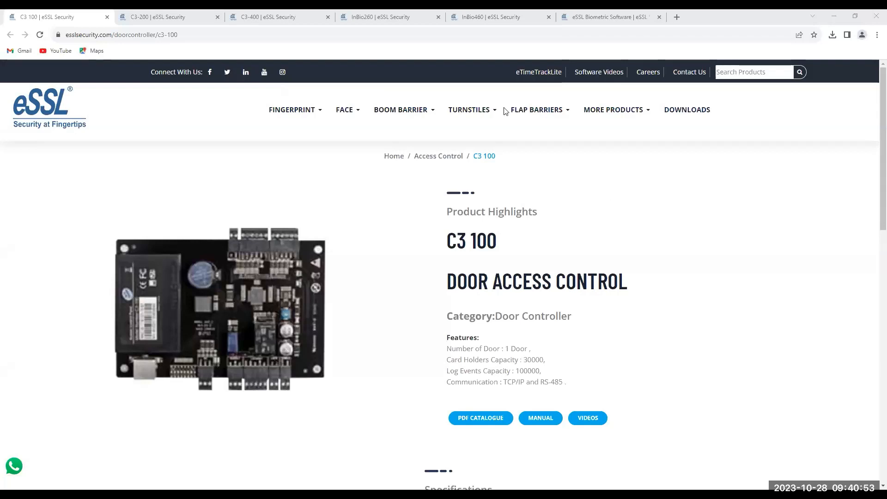
scroll(665, 299, "down", 2)
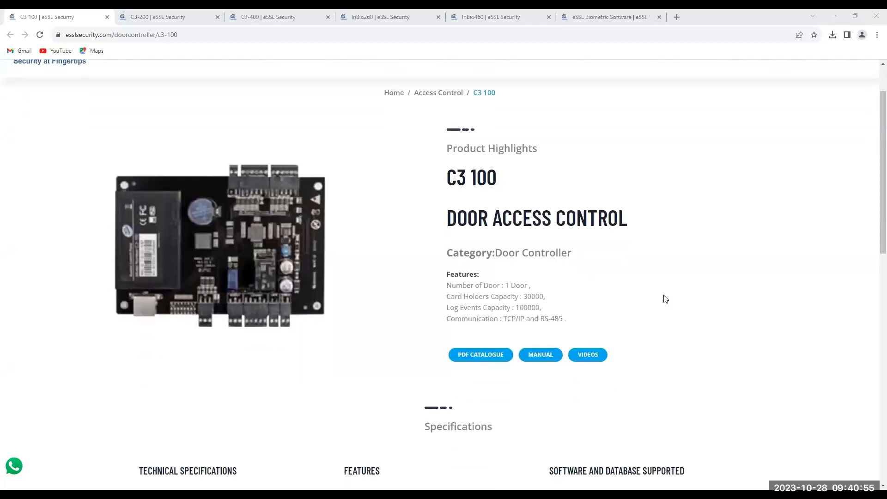
scroll(665, 299, "up", 2)
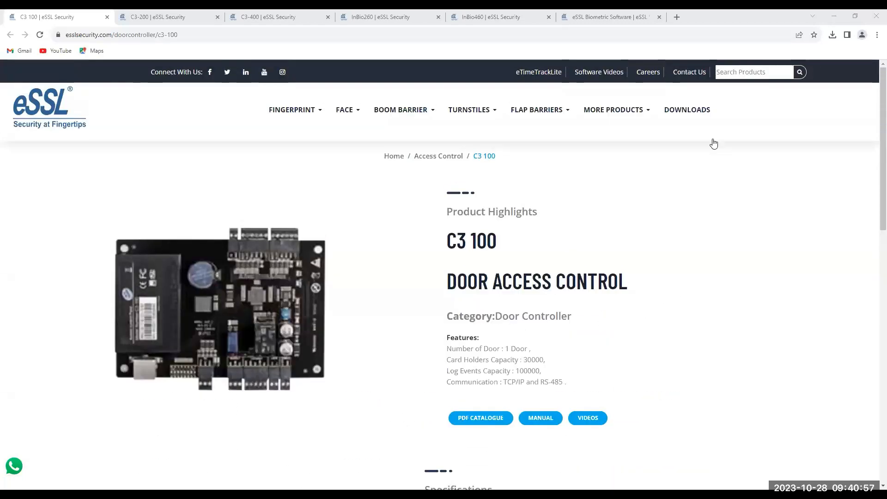
left_click(690, 114)
scroll(483, 302, "down", 4)
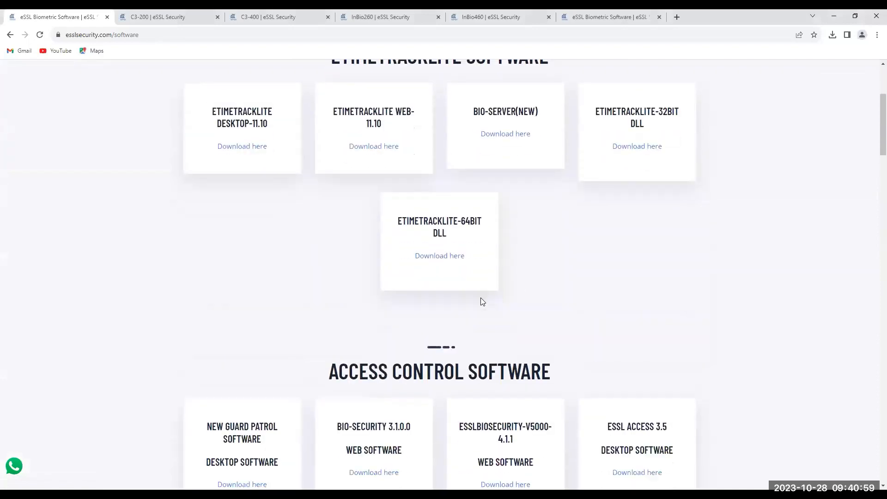
scroll(482, 301, "down", 4)
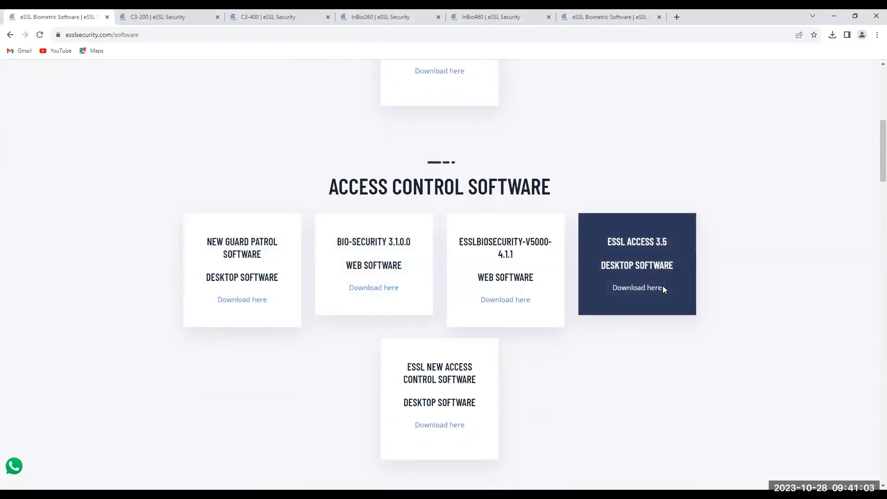
scroll(663, 285, "up", 2)
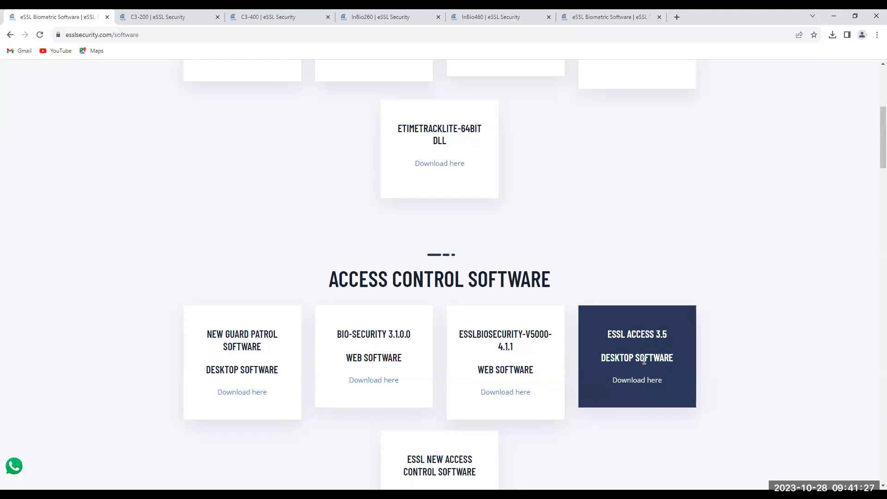
scroll(671, 364, "up", 1)
scroll(671, 361, "up", 5)
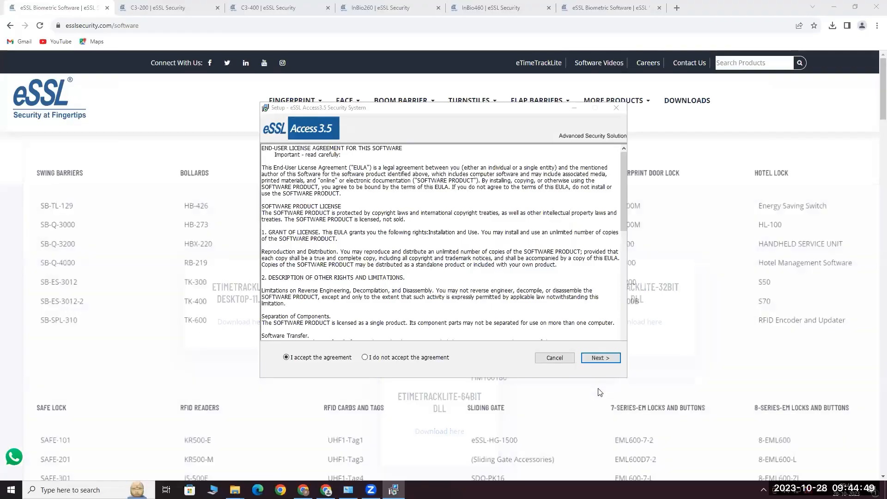
Cancel and quit the running eSSL Access 3.5 setup, then minimize Chrome
left_click(555, 360)
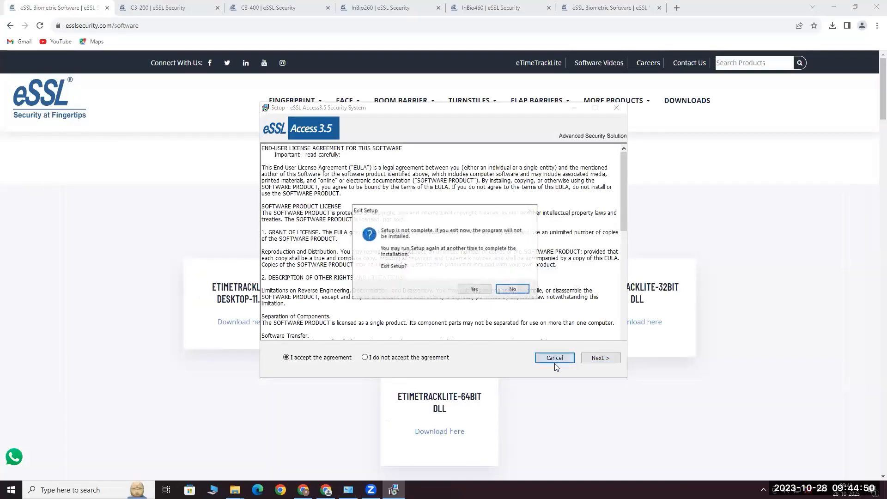
left_click(475, 290)
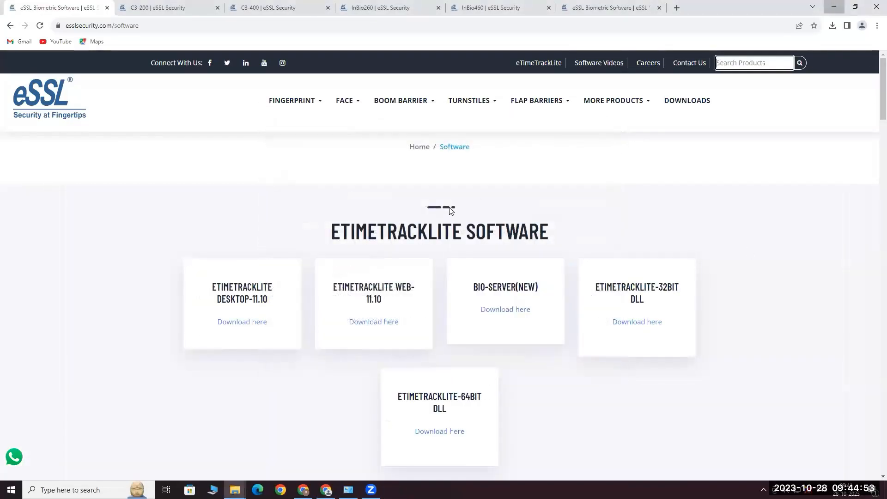
left_click(834, 8)
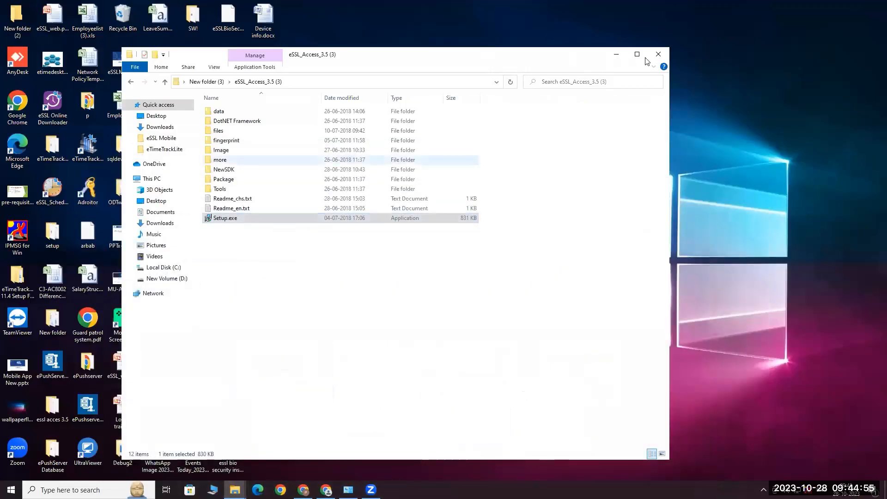
Relaunch Setup.exe from the installer folder, approve it, and accept the licence agreement
double_click(283, 219)
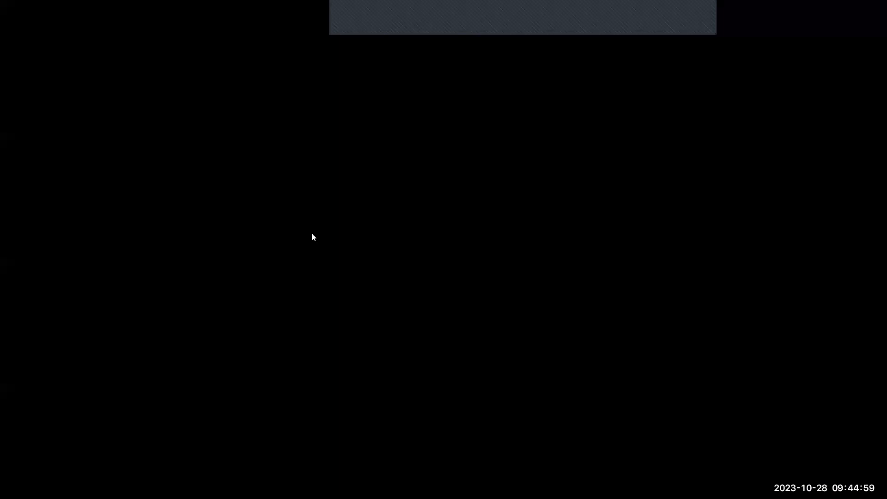
left_click(422, 309)
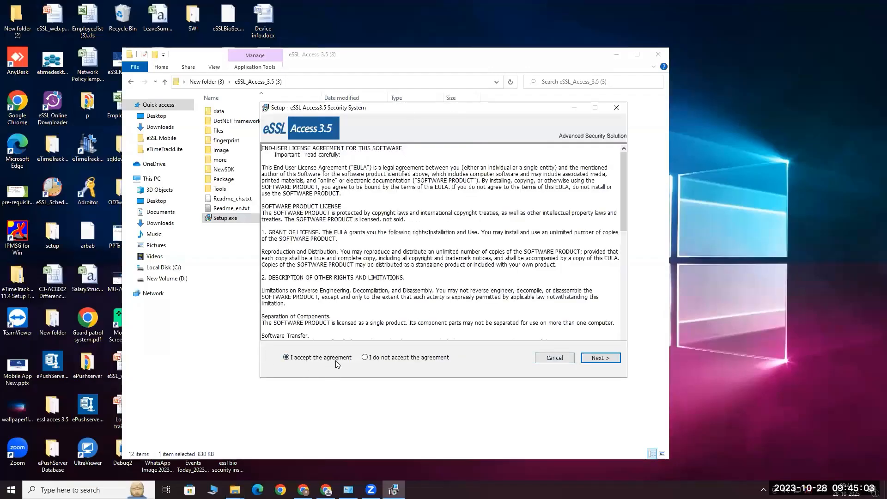
left_click(602, 358)
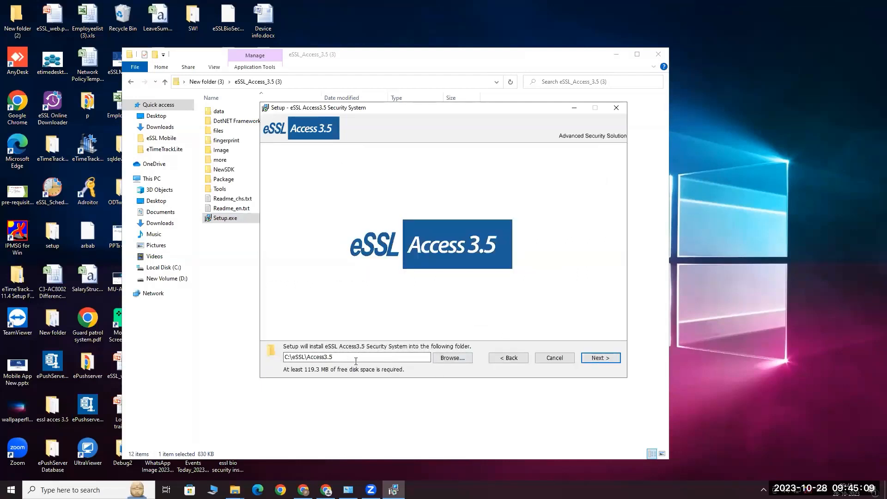
Confirm installing into the existing C:\eSSL\Access3.5 folder and keep the default Start Menu folder
left_click(600, 358)
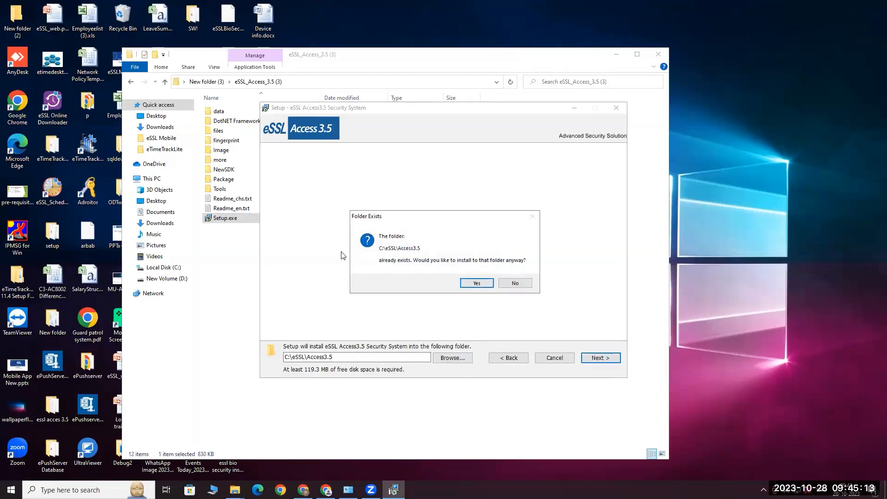
left_click(477, 283)
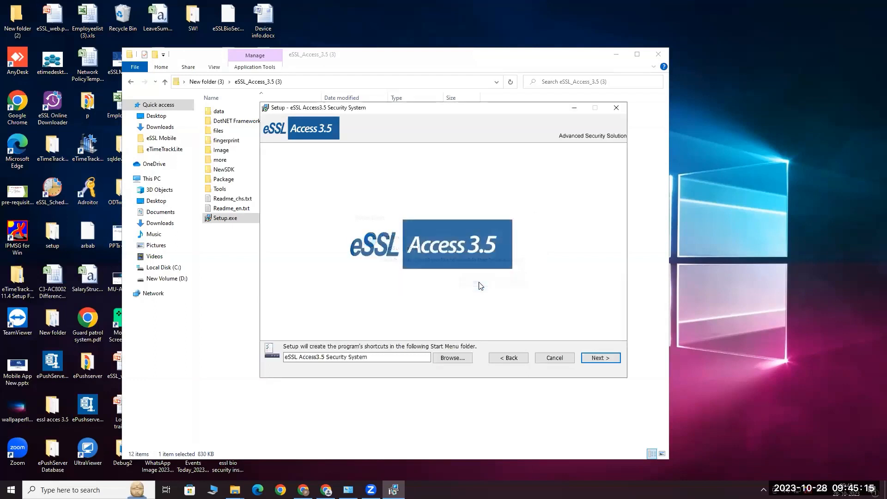
left_click(600, 358)
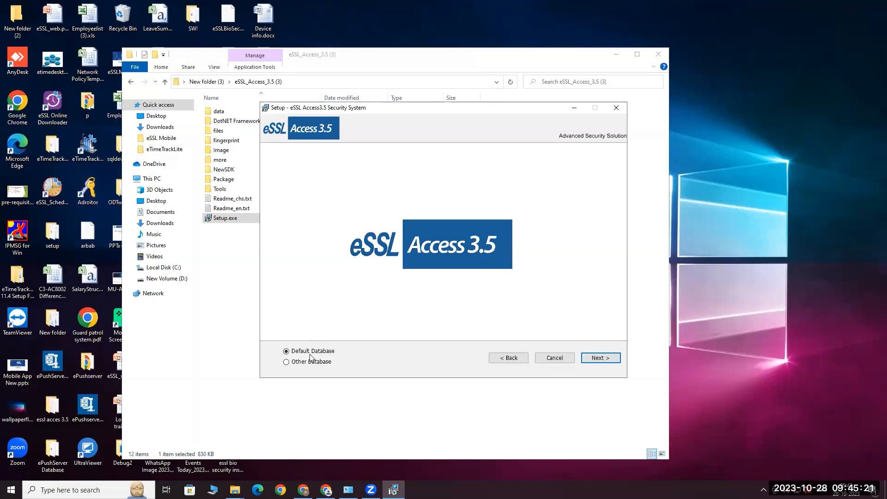
Try Other Database, cancel its configuration, then keep Default Database and continue to the backup path step
left_click(287, 363)
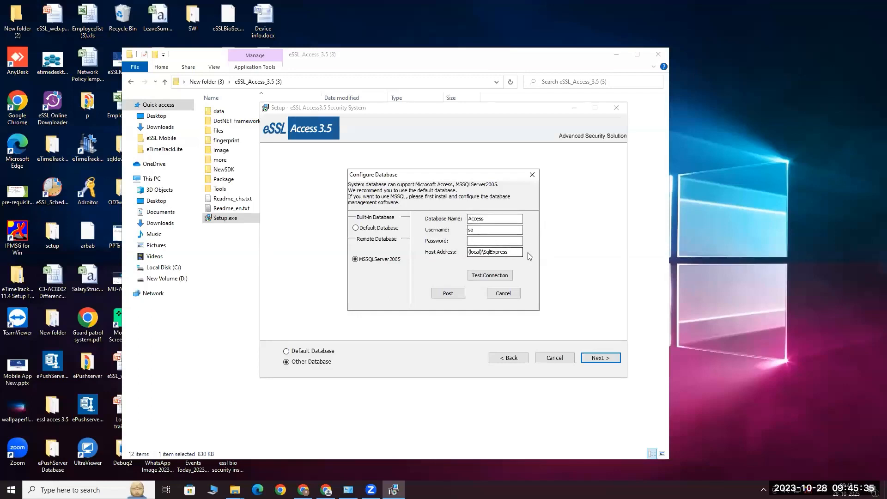
left_click(503, 293)
left_click(287, 352)
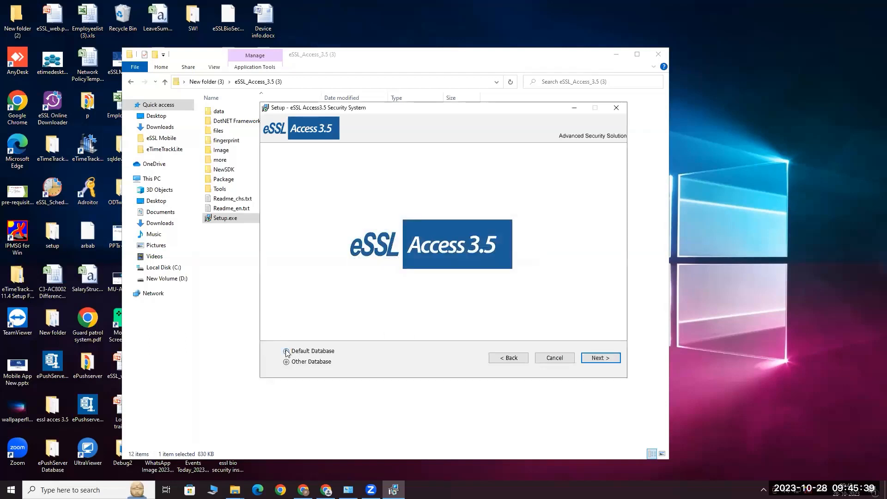
left_click(601, 358)
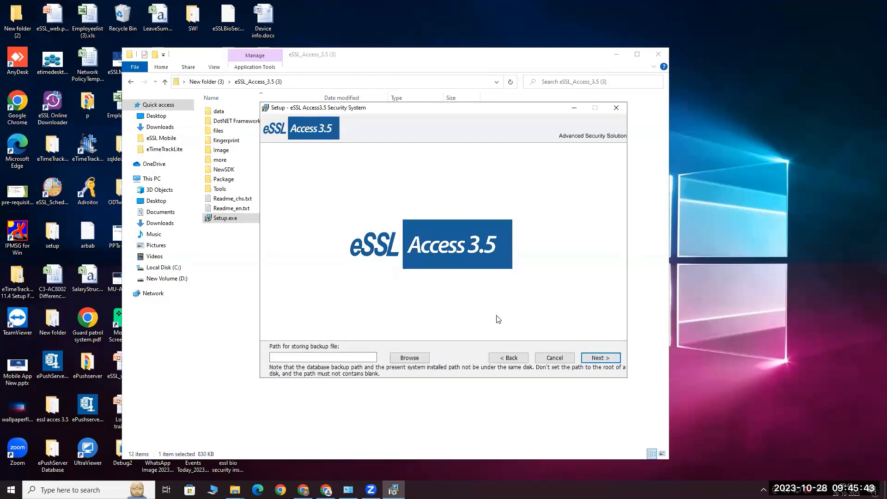
Create a new backup folder on the D: drive in the Browse dialog
left_click(412, 360)
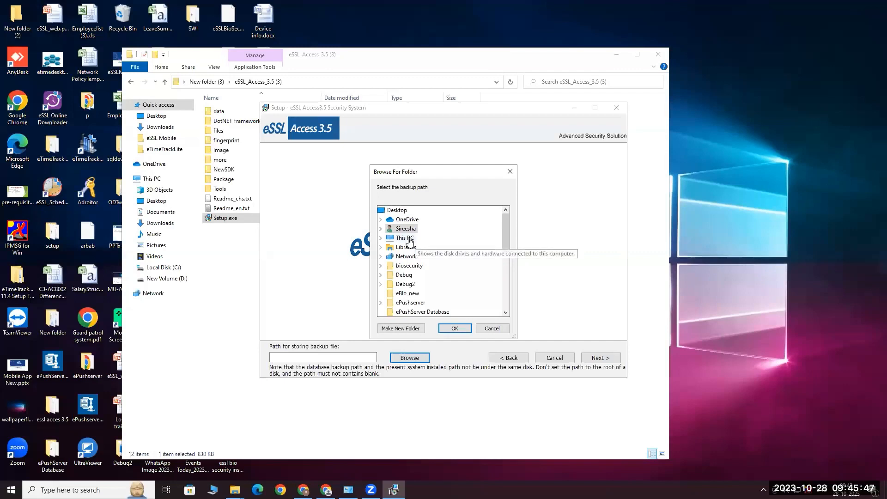
scroll(446, 286, "down", 10)
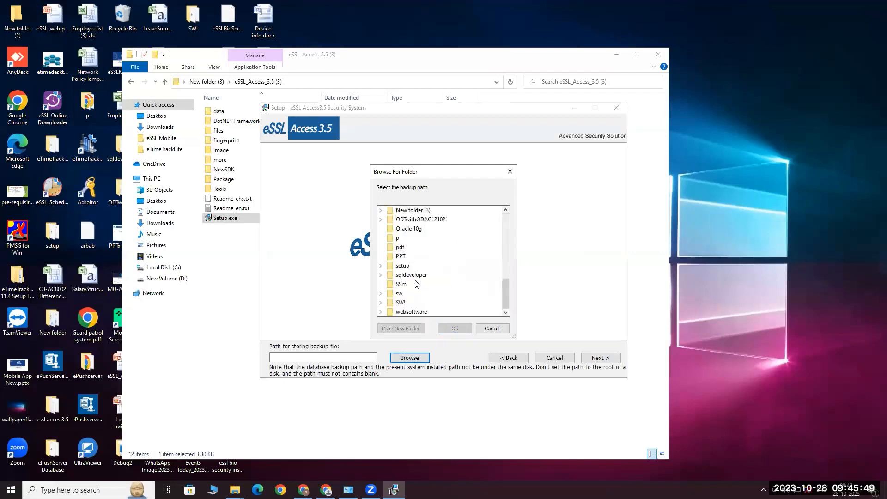
scroll(441, 286, "up", 8)
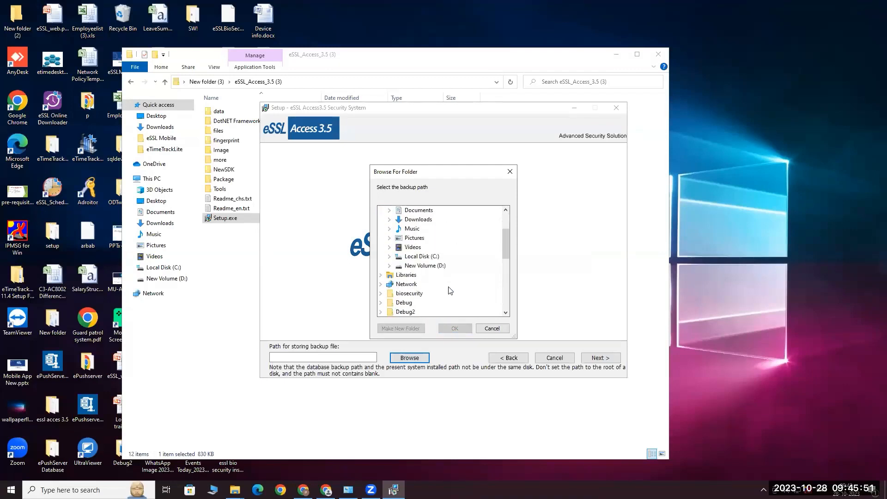
double_click(425, 265)
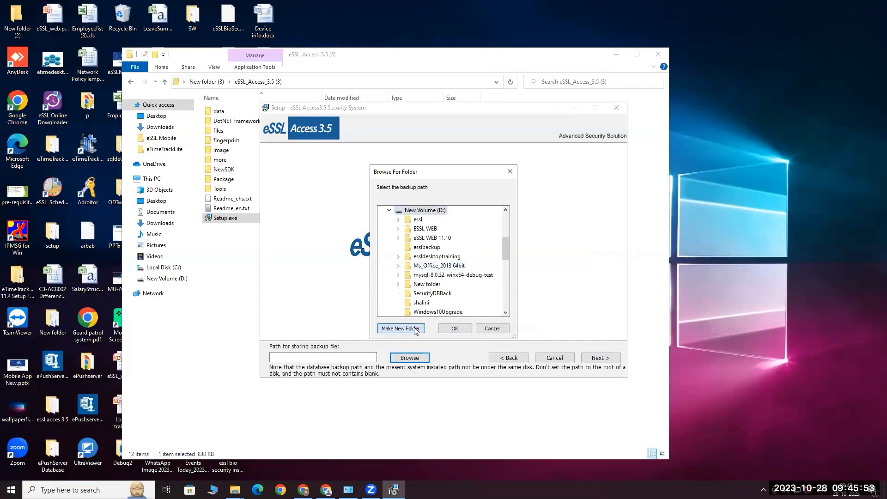
left_click(401, 328)
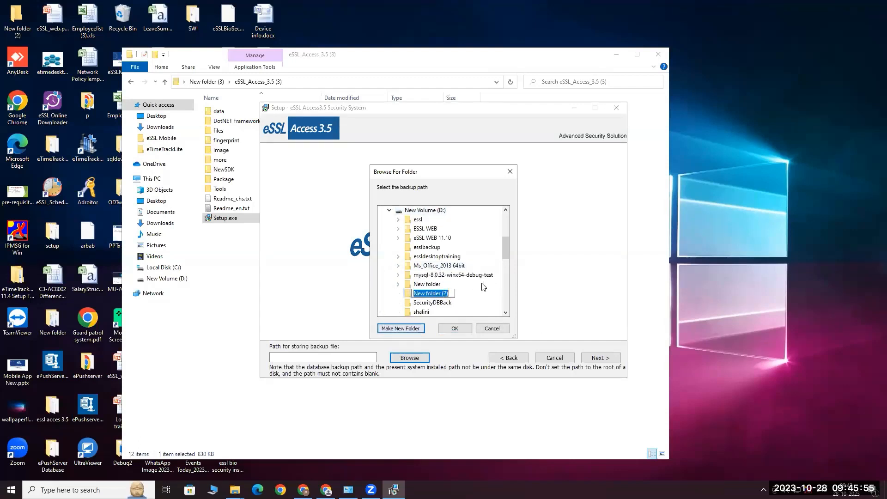
type("esss")
type(" bac")
type("kup")
left_click(455, 328)
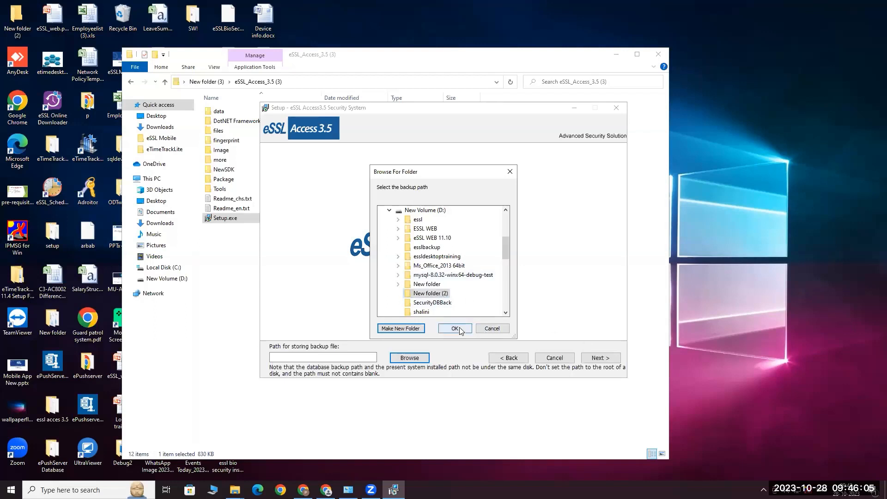
Set D:\essl backup as the backup path and advance to the ready-to-install page
left_click(415, 358)
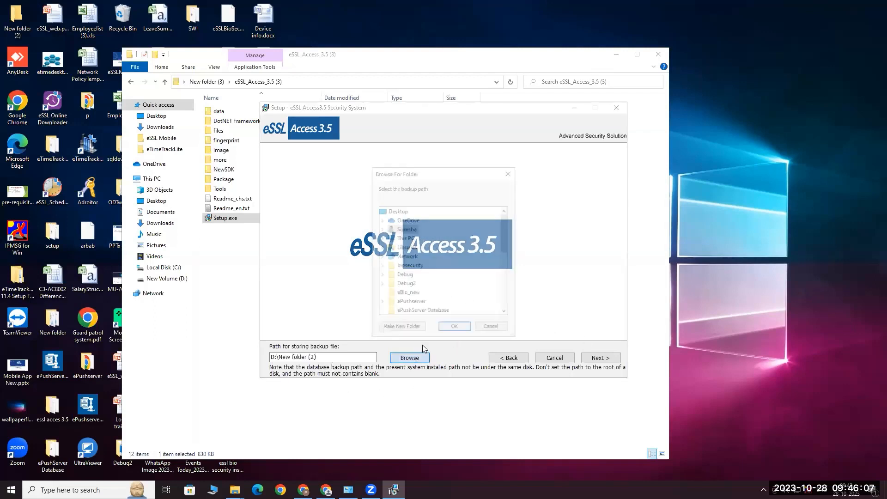
double_click(404, 238)
scroll(415, 258, "down", 2)
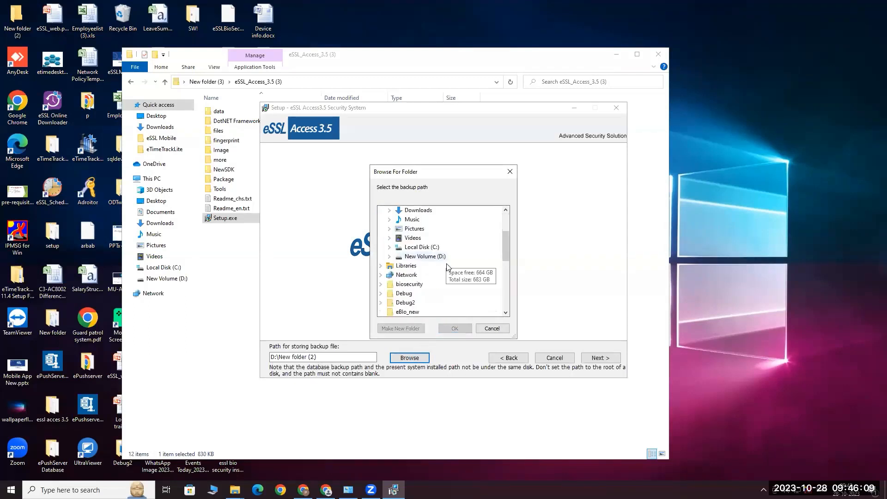
double_click(426, 257)
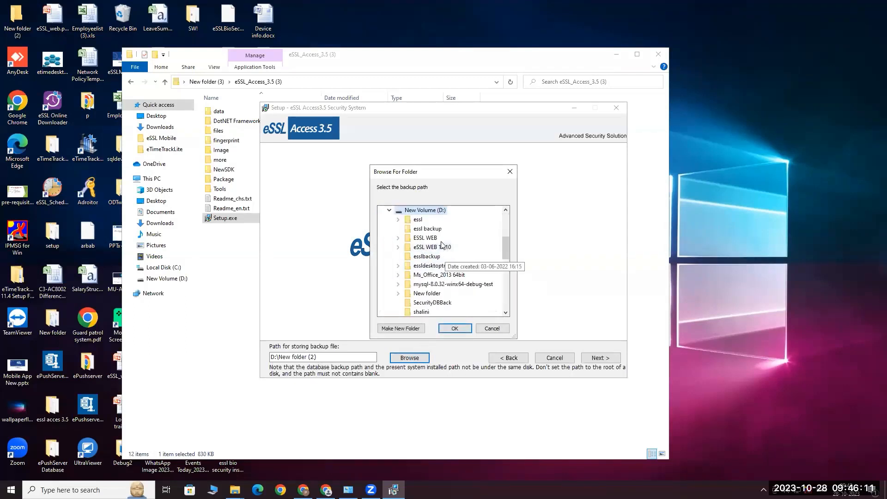
left_click(427, 228)
left_click(456, 327)
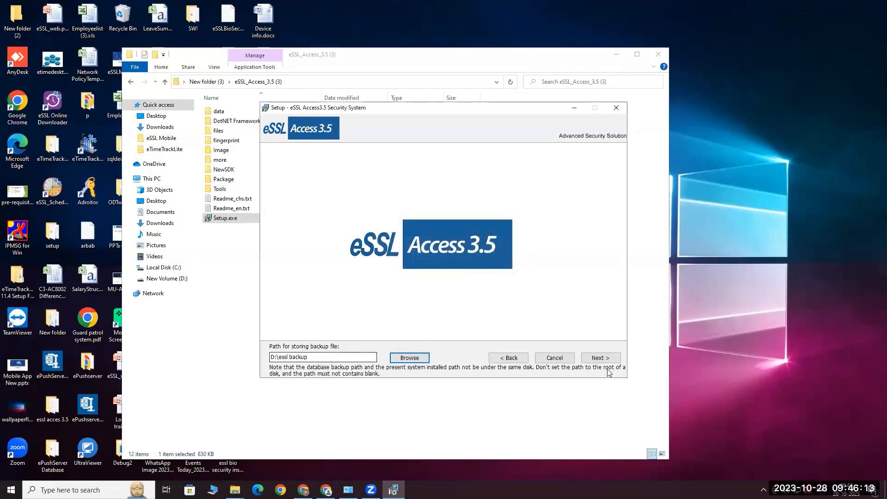
left_click(601, 357)
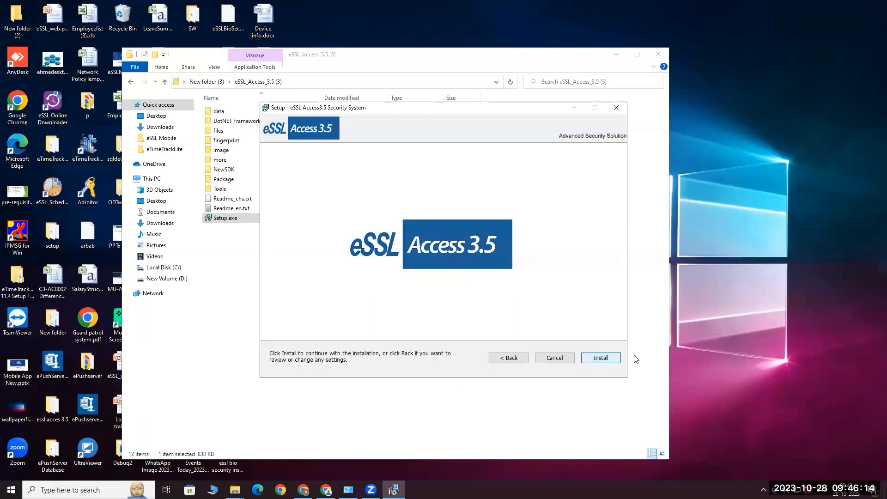
Start the eSSL Access 3.5 install and complete the eSSLOnline SDK 5.3.0.26 setup wizard
left_click(604, 357)
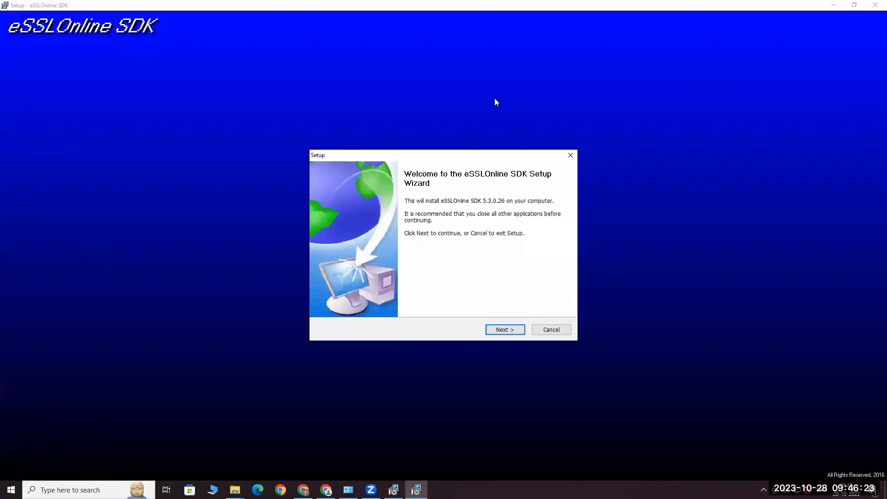
left_click(511, 331)
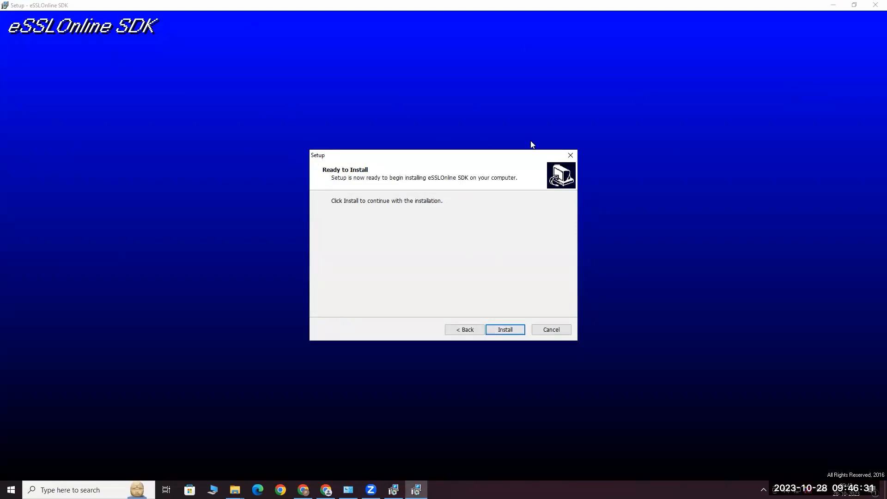
left_click(507, 330)
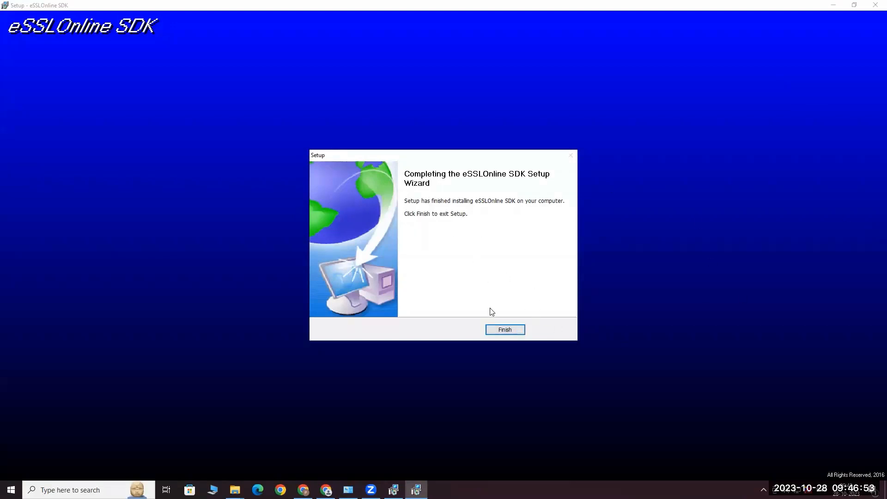
left_click(509, 329)
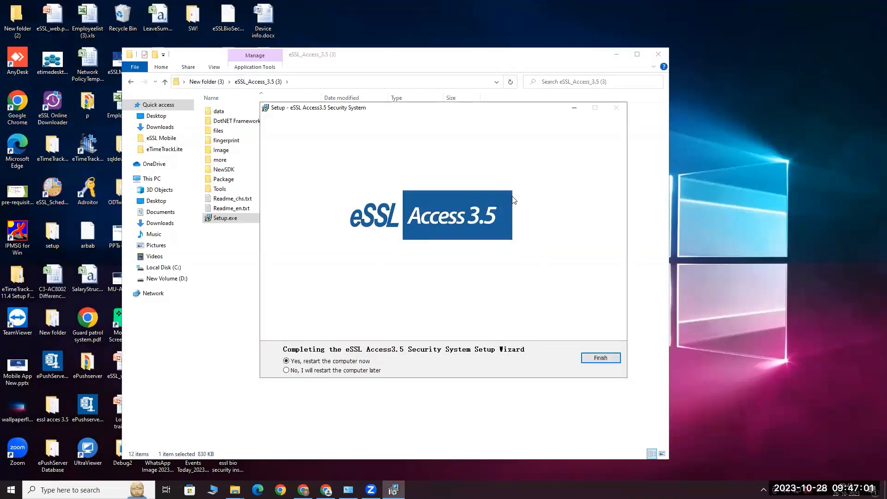
Choose 'No, I will restart the computer later' and finish the eSSL Access 3.5 setup
left_click(299, 372)
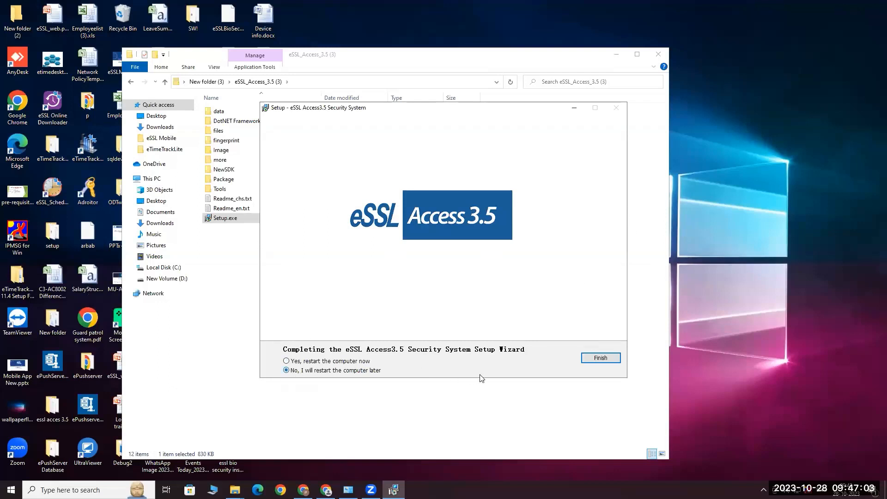
left_click(600, 359)
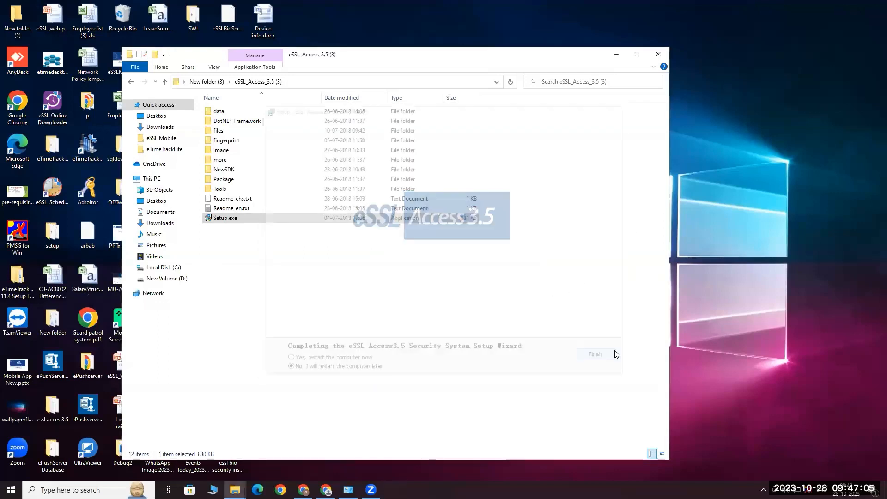
Close Explorer, refresh the desktop, and launch the eSSL Access3.5 Security System shortcut
left_click(664, 56)
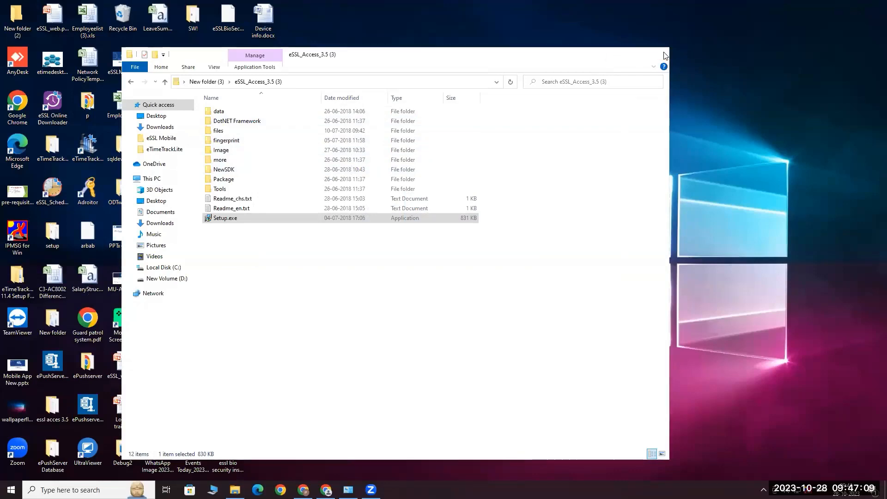
right_click(528, 130)
left_click(556, 160)
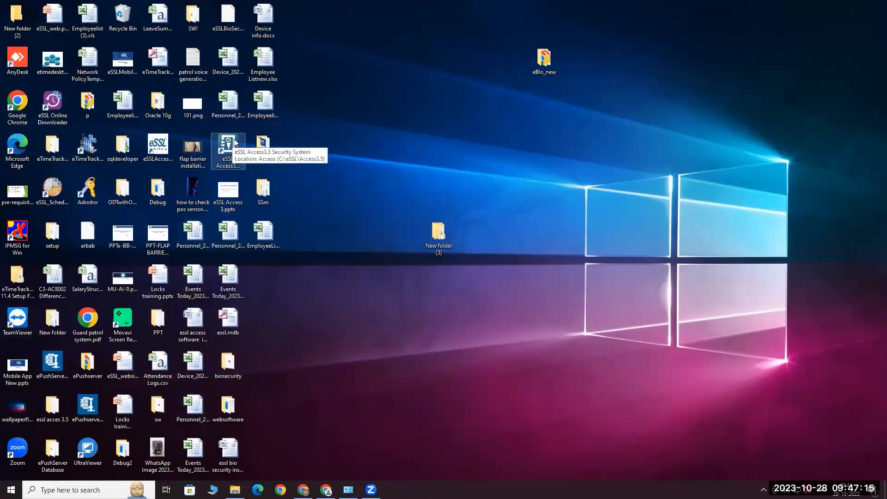
double_click(234, 138)
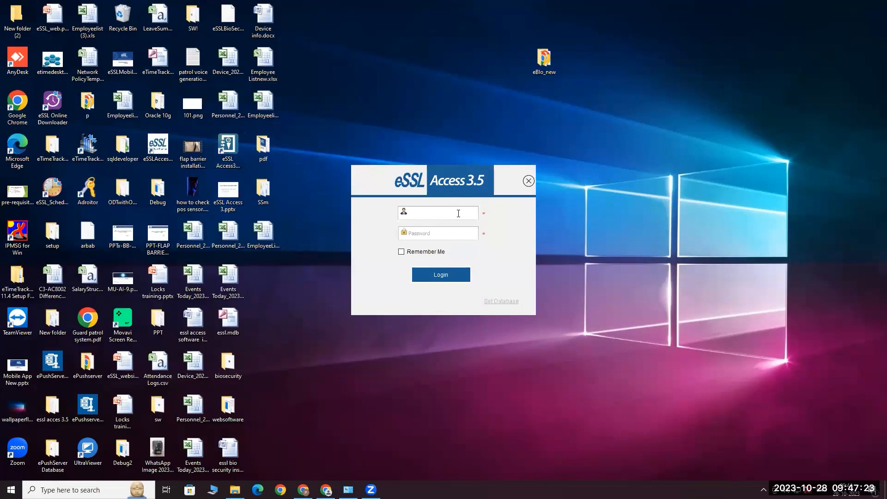
Log in with the username and account password, then maximize the eSSL Access window
type("essl")
key("Tab")
key("Return")
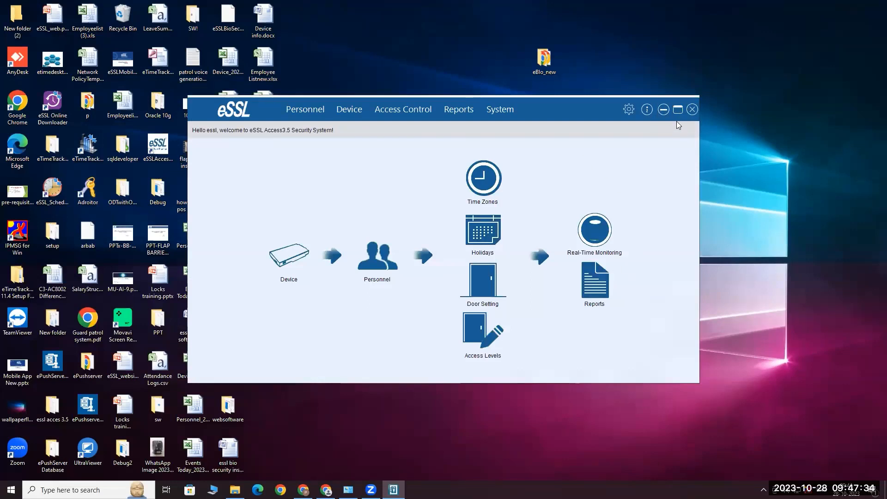
left_click(678, 109)
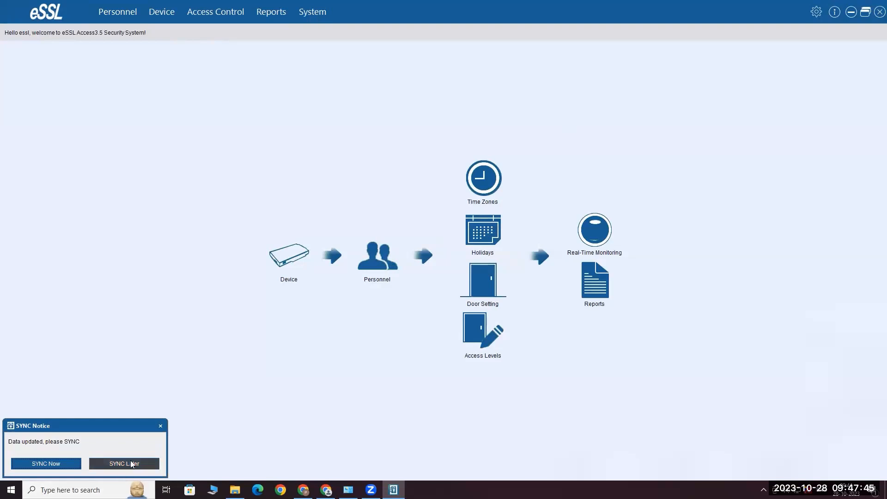
Postpone syncing with SYNC Later and show the Device list of controllers ACP-460, C3-200 and C3-400B
left_click(131, 462)
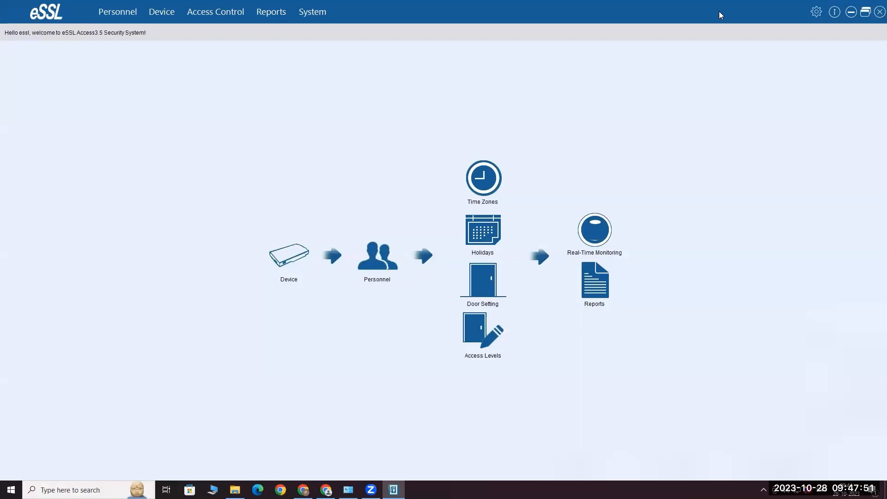
left_click(118, 15)
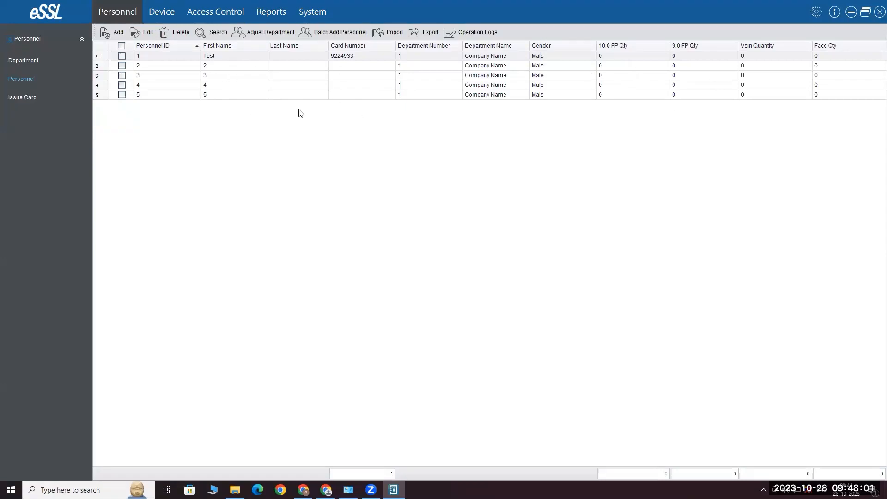
left_click(162, 14)
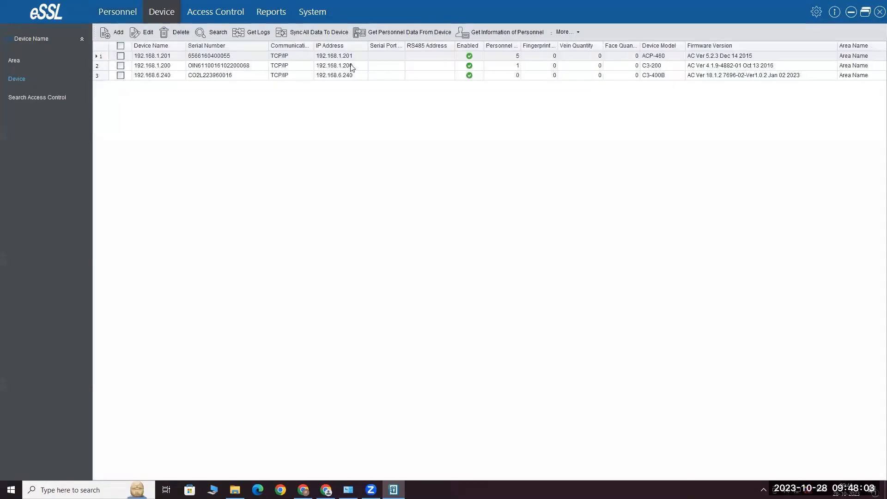
Delete the 192.168.6.240 controller from the device list, then open Search Access Control
left_click(120, 75)
left_click(175, 33)
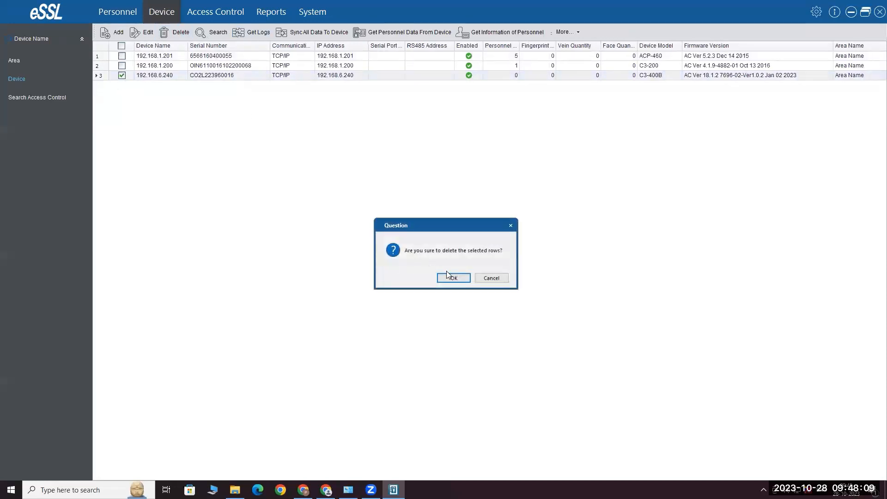
left_click(448, 278)
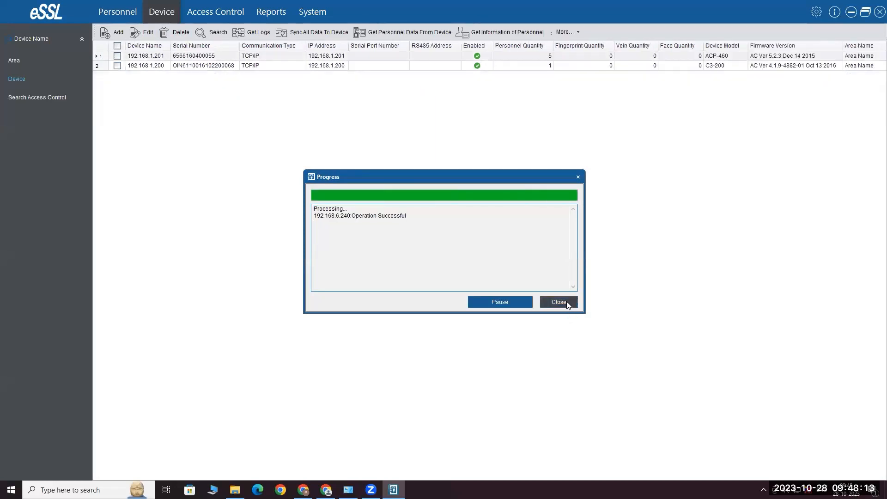
left_click(559, 302)
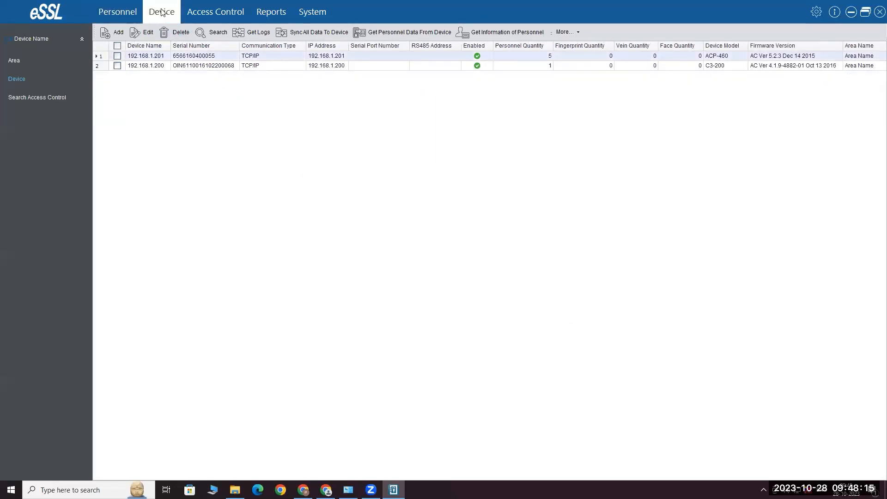
left_click(58, 99)
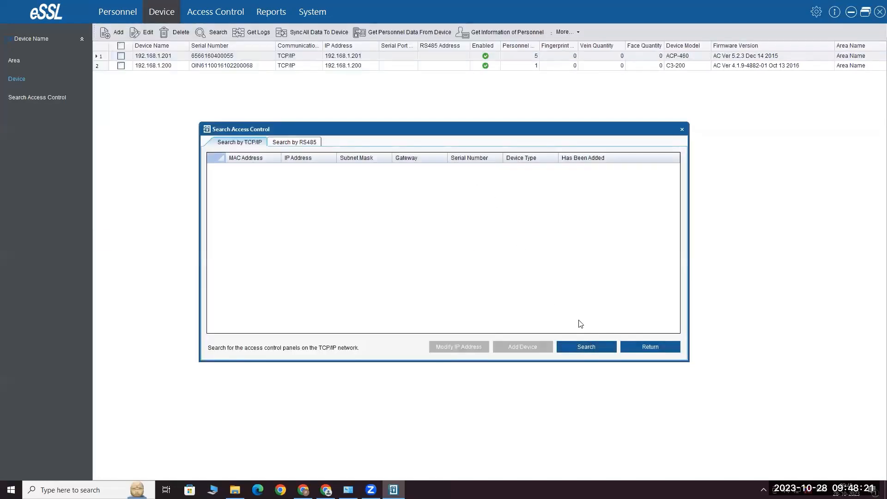
Search the network for controllers, dismiss the 'Can not Search any controller' warning, and open Access Control
left_click(591, 348)
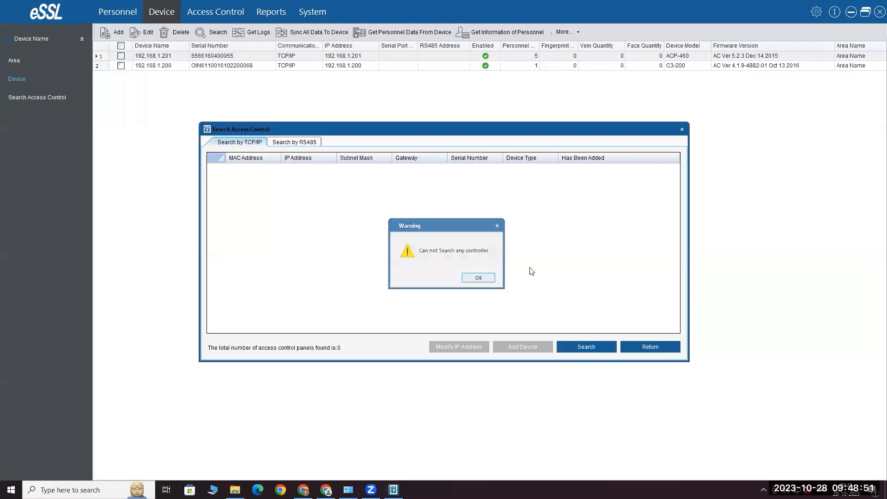
key("Return")
left_click(230, 10)
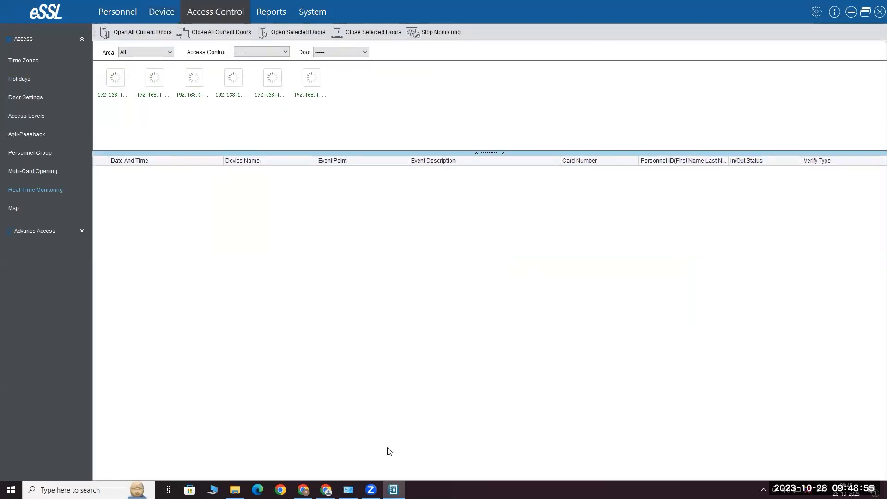
Run 'ping 192.168.6.240 -t' in Command Prompt, then bring eSSL Access back to front
left_click(42, 490)
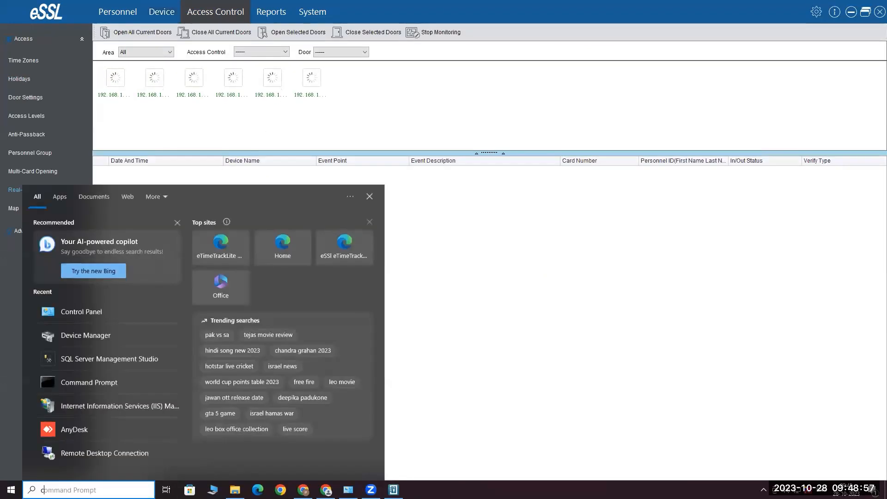
type("cmd")
key("Return")
type("p")
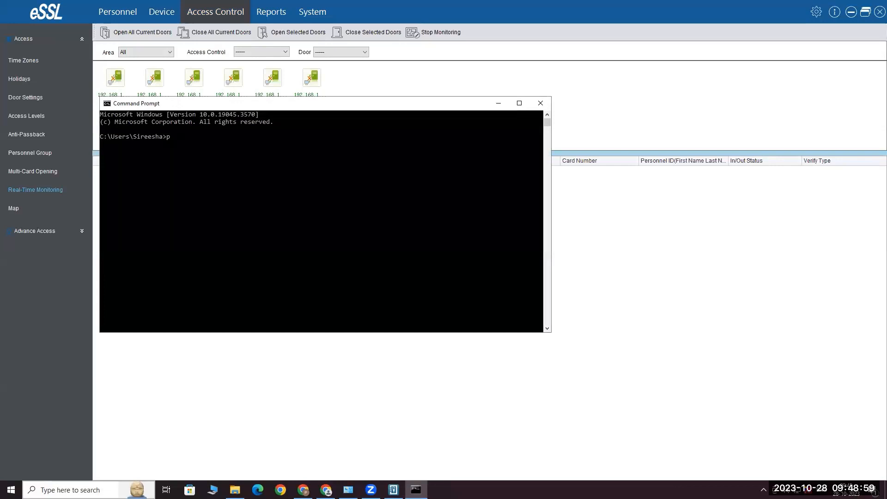
type("ing 192.168.6.240 -t")
key("Return")
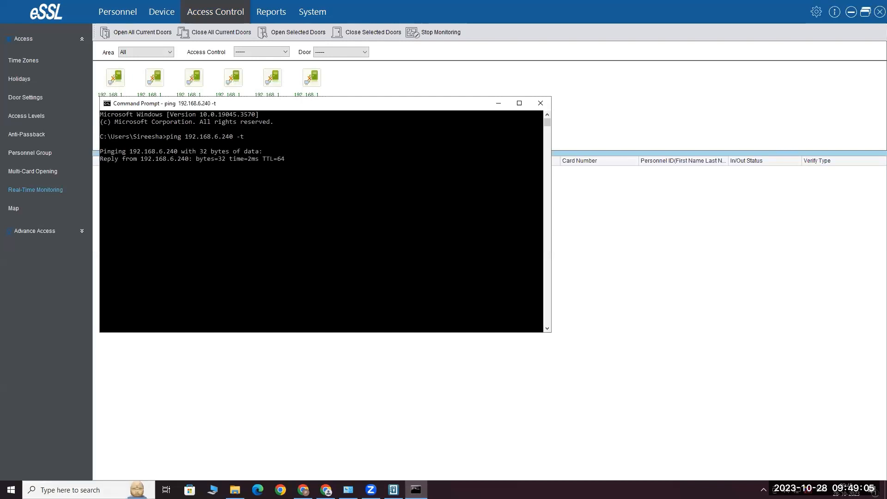
left_click(158, 121)
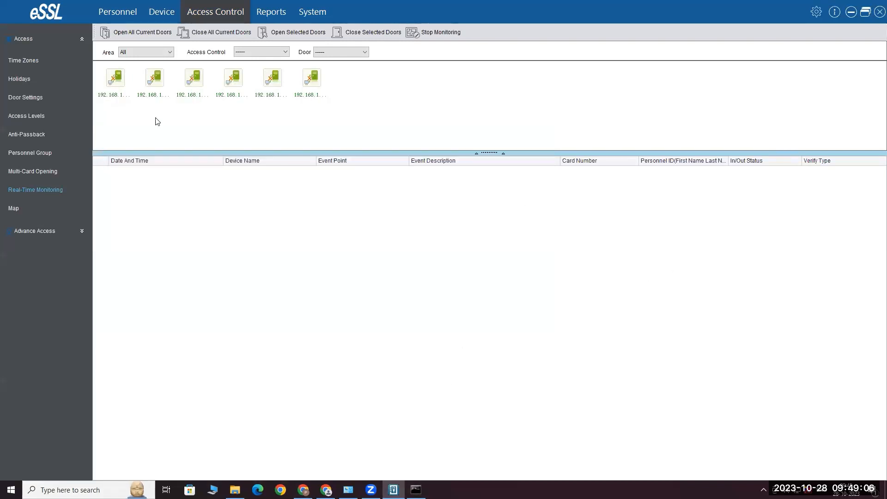
Start the add-device wizard in the Device section and enter IP address 192.168.6.240
left_click(161, 12)
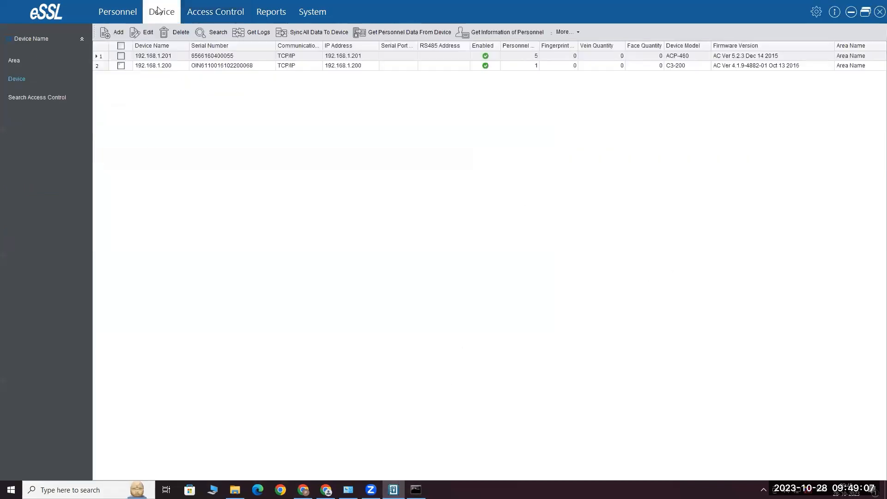
left_click(117, 31)
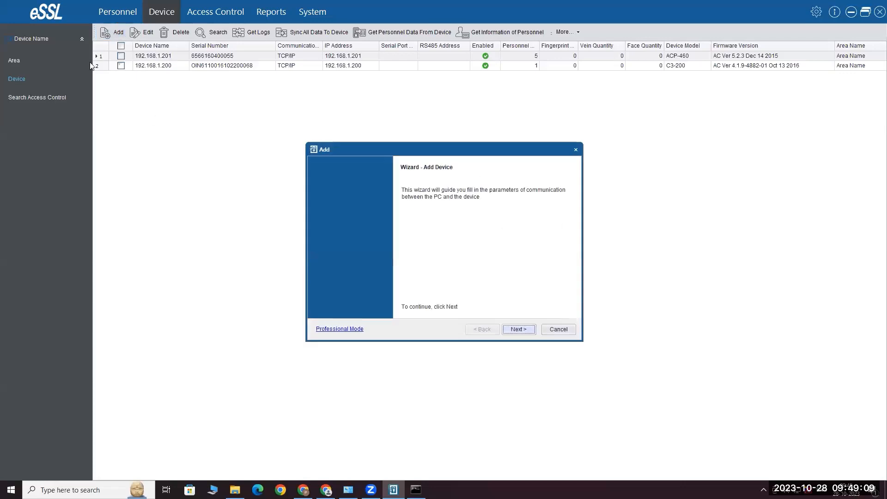
left_click(564, 332)
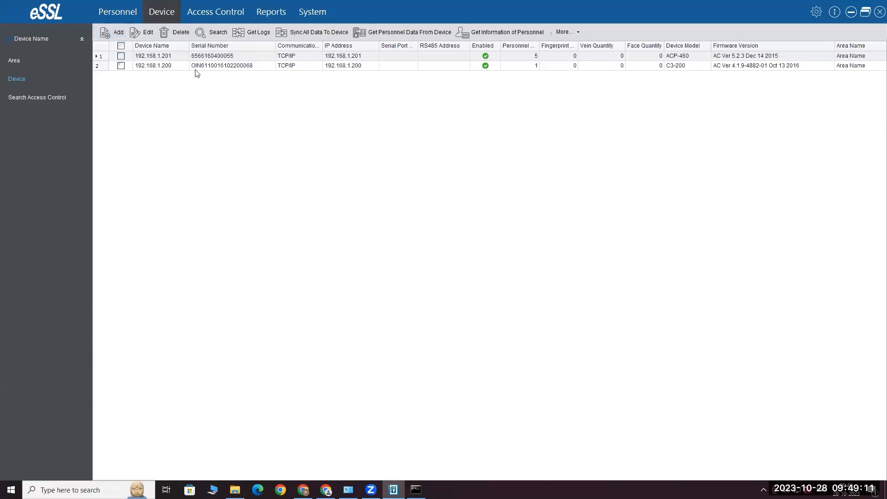
left_click(116, 32)
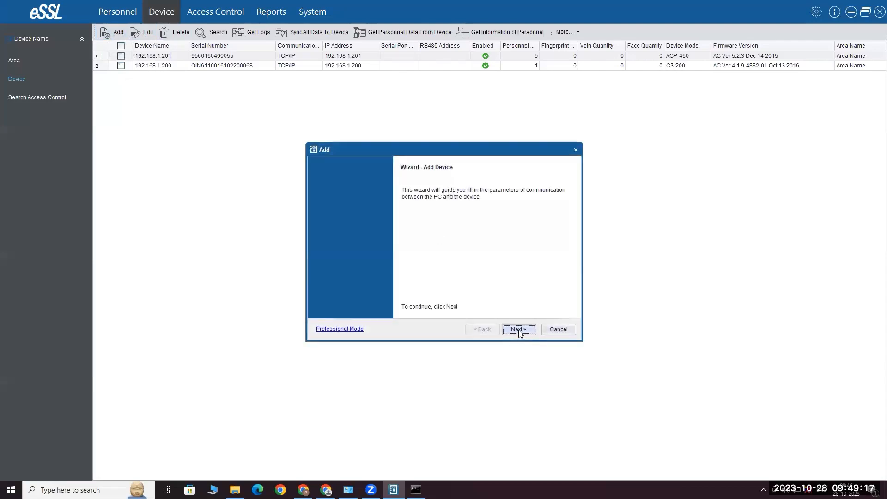
left_click(519, 329)
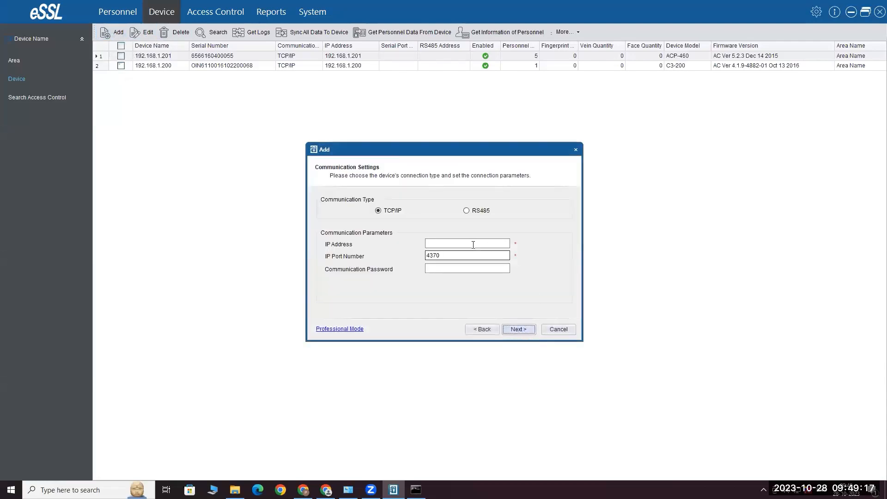
left_click(443, 243)
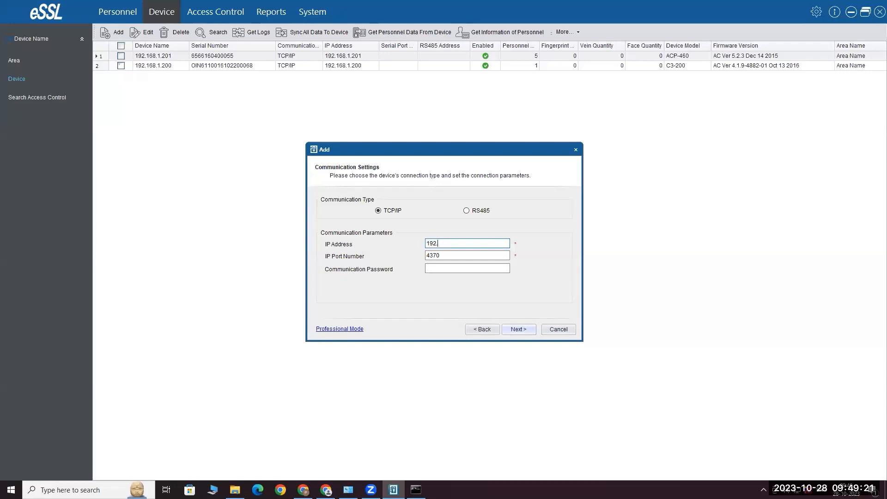
type("192.168.6.240")
left_click(518, 329)
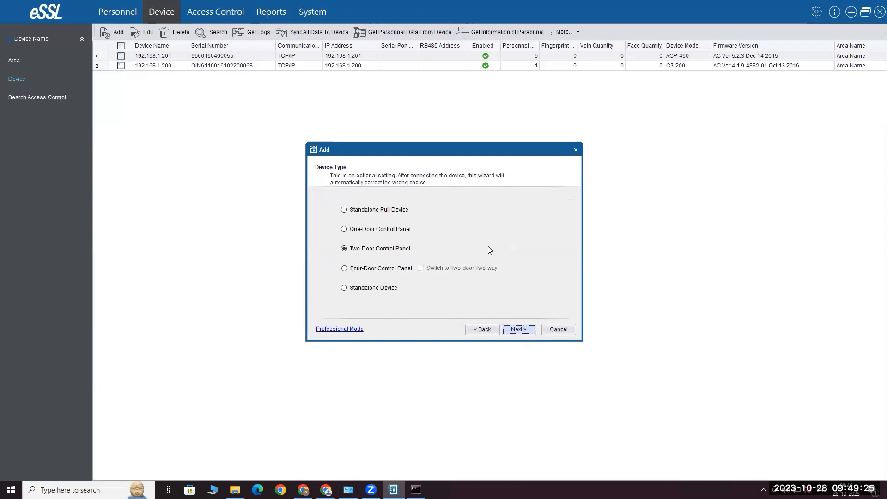
Choose Four-Door Control Panel, edit the device name, and accept the data-clearing warning
left_click(351, 269)
left_click(519, 329)
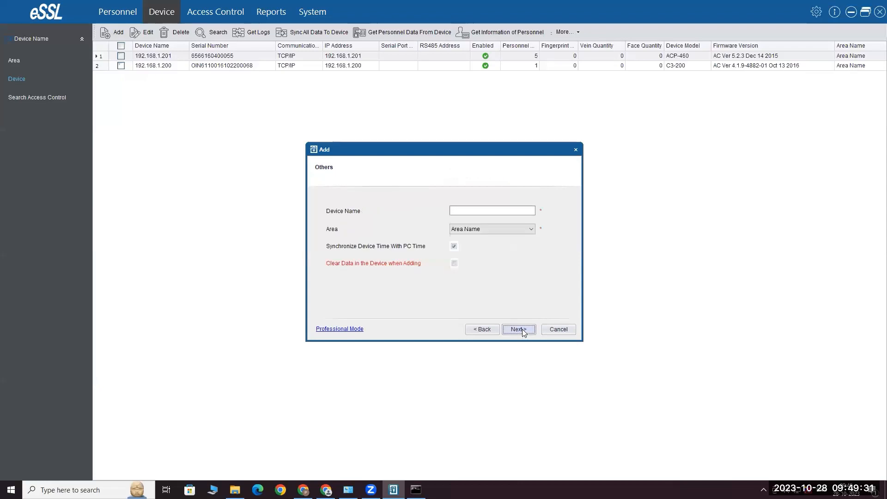
left_click(495, 210)
type("192.168.6.240")
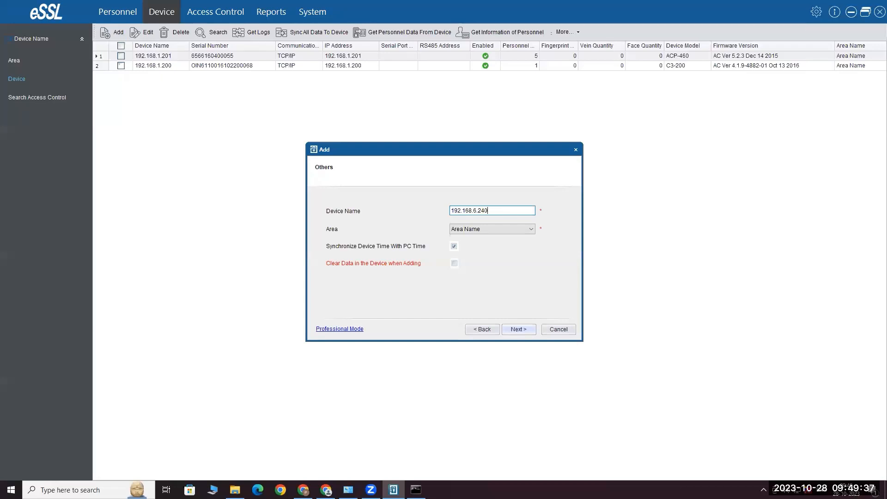
left_click(517, 329)
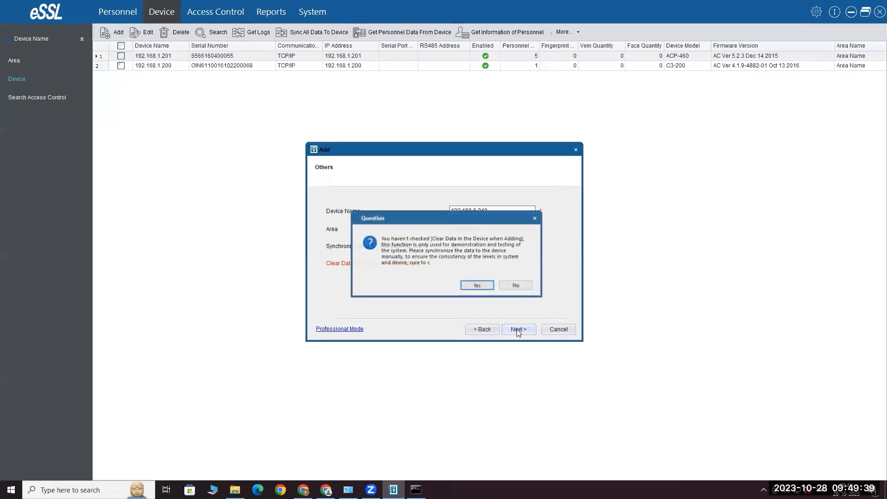
left_click(482, 286)
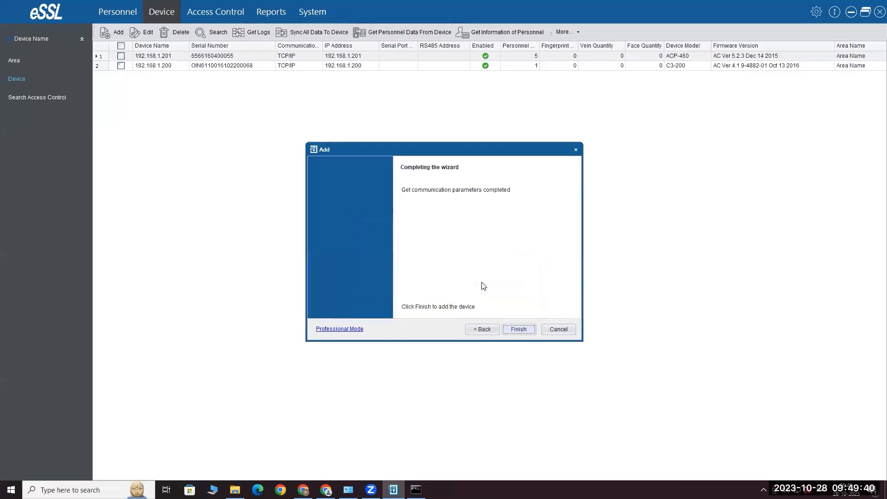
left_click(521, 329)
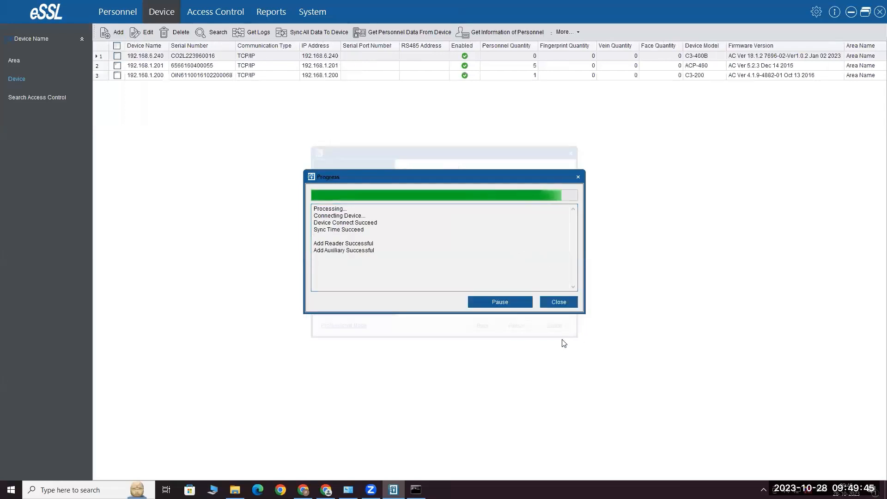
Close the progress window, widen the Device Name, Serial Number and Device Model columns, and go to Personnel
left_click(573, 303)
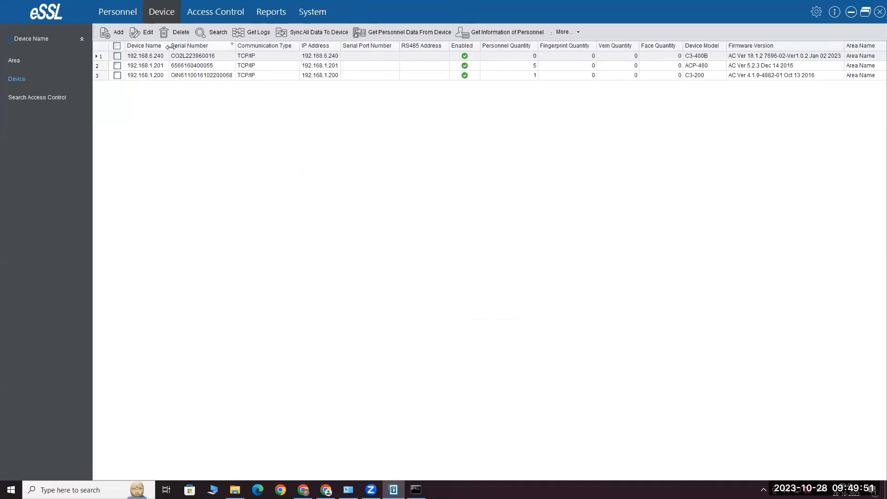
left_click_drag(169, 46, 182, 46)
left_click_drag(252, 46, 265, 45)
left_click_drag(365, 45, 387, 46)
left_click_drag(733, 48, 761, 44)
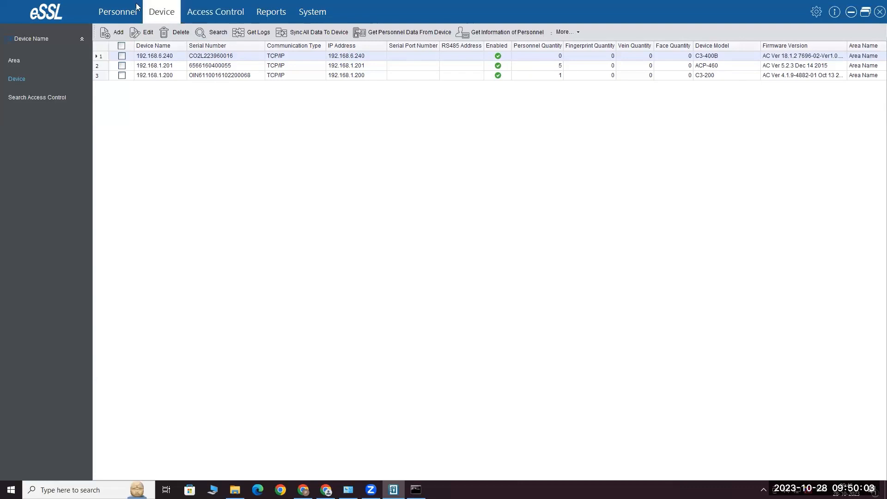
left_click(236, 12)
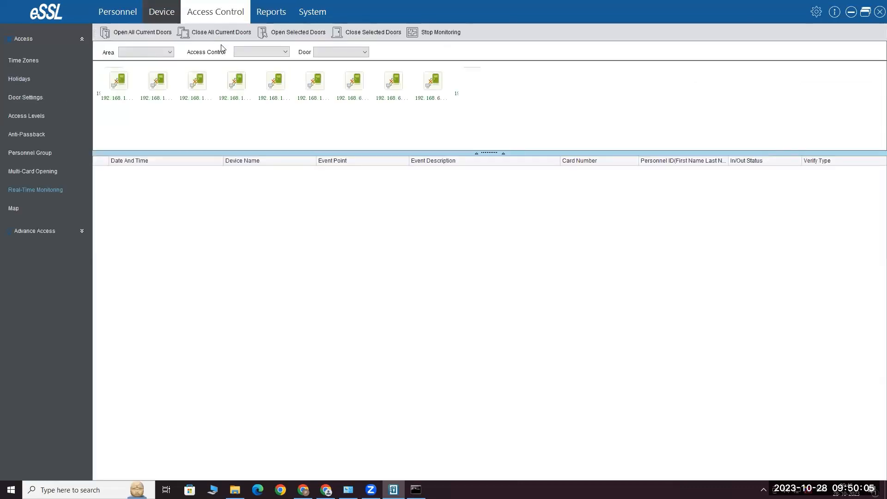
left_click(117, 10)
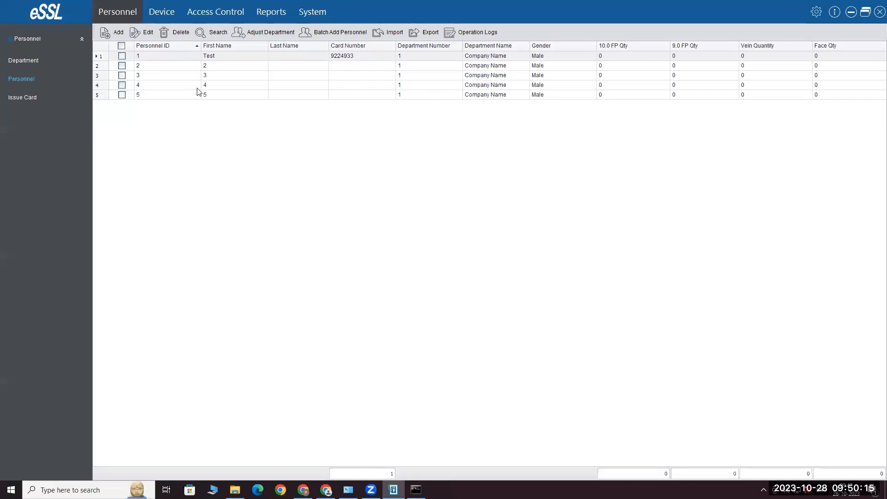
left_click(118, 33)
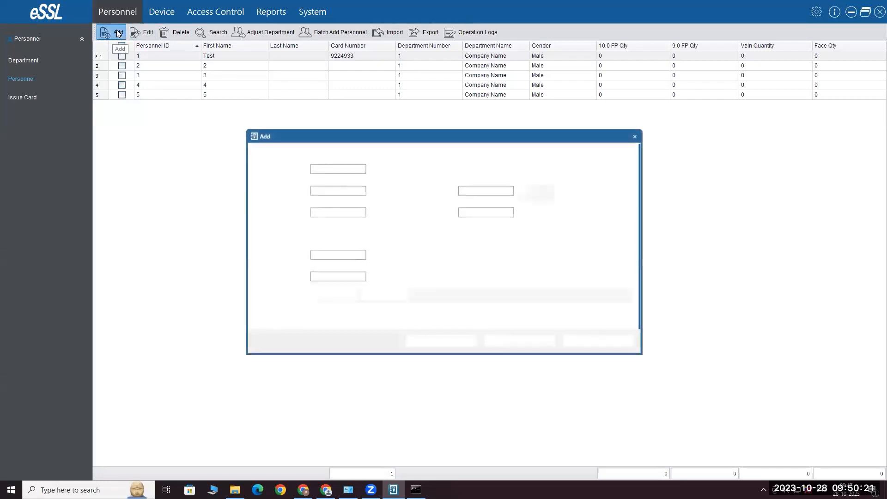
left_click(330, 169)
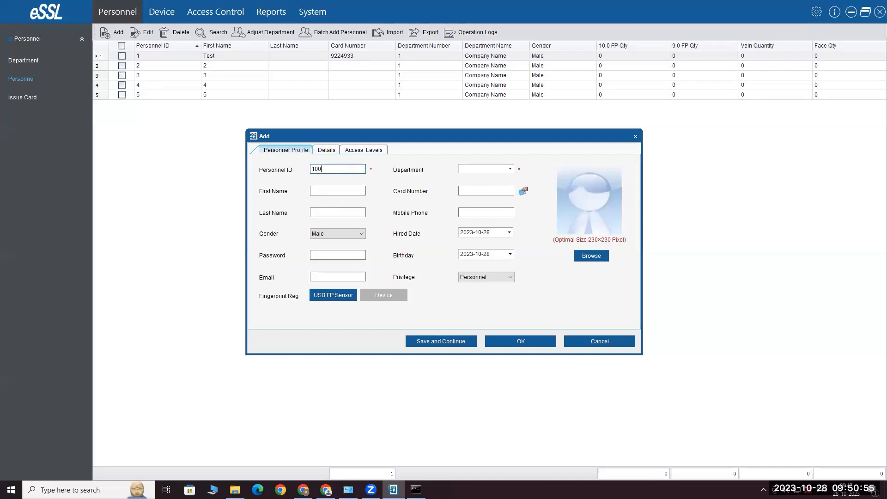
left_click(510, 168)
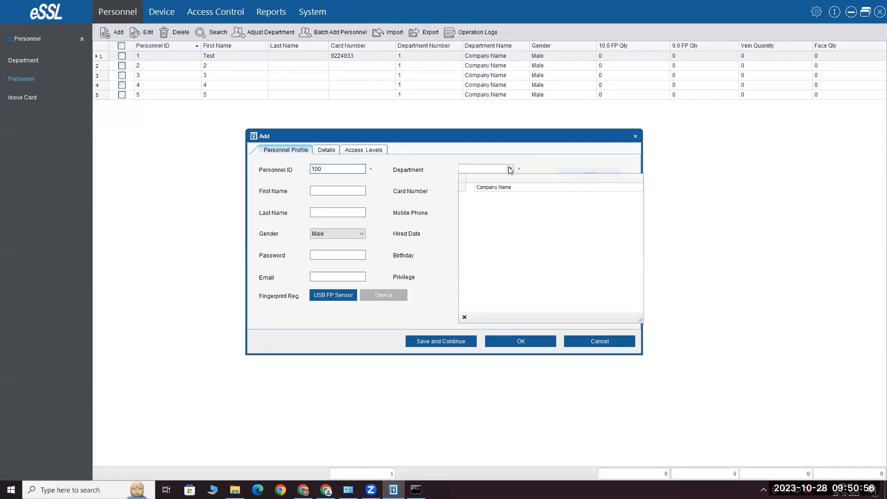
left_click(500, 190)
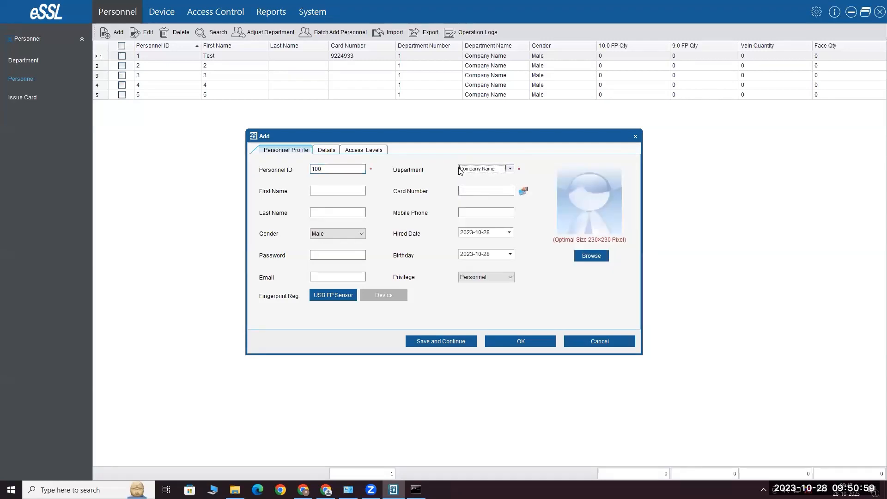
left_click(600, 341)
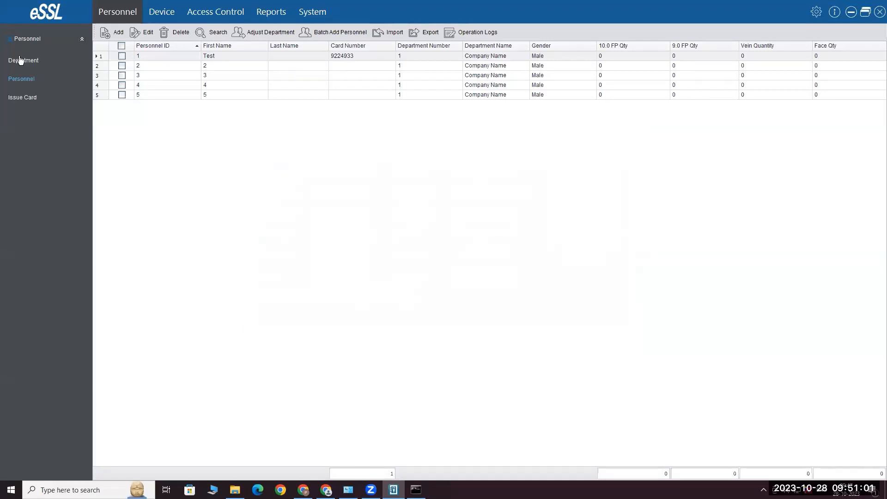
Add a department named sales with number 2 under Company Name
left_click(20, 60)
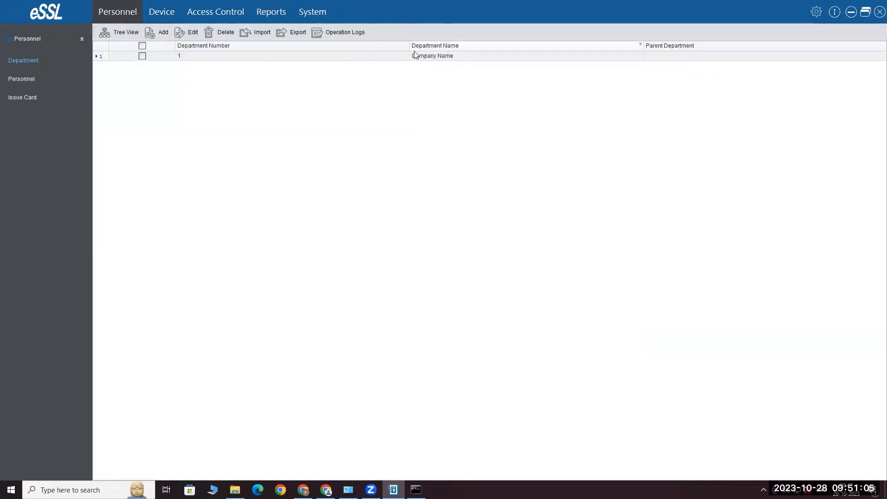
left_click(164, 32)
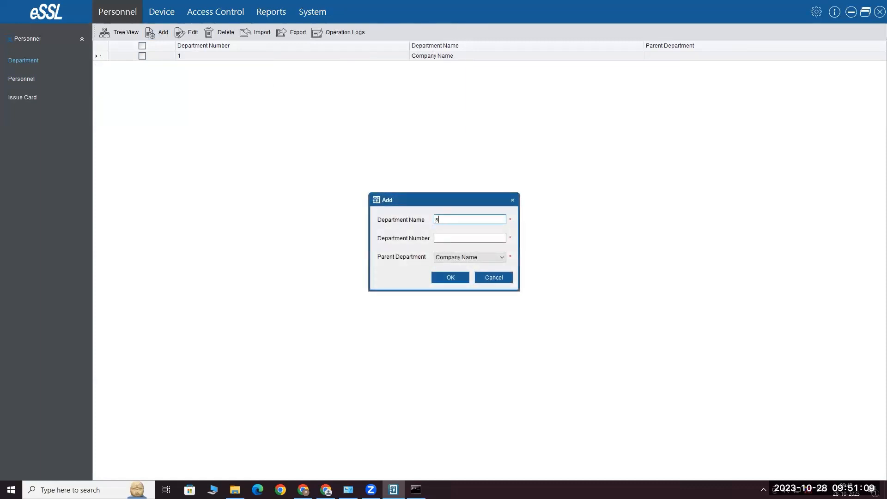
type("sales")
left_click(457, 240)
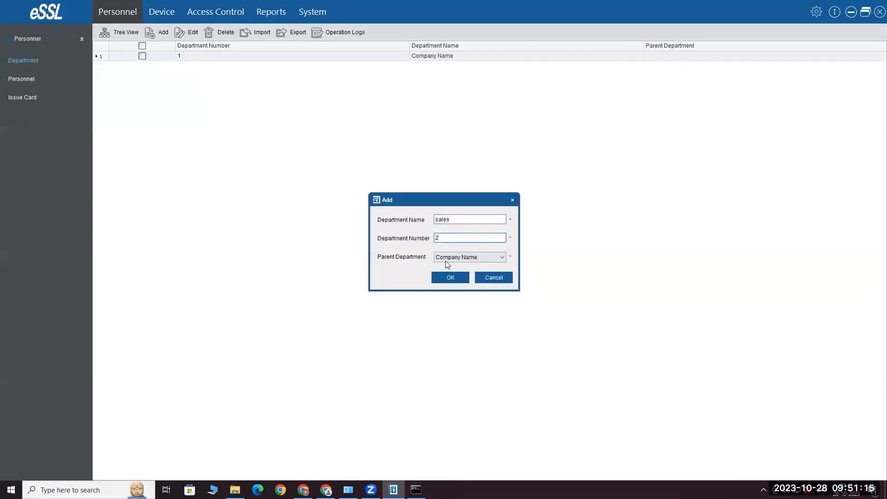
left_click(451, 277)
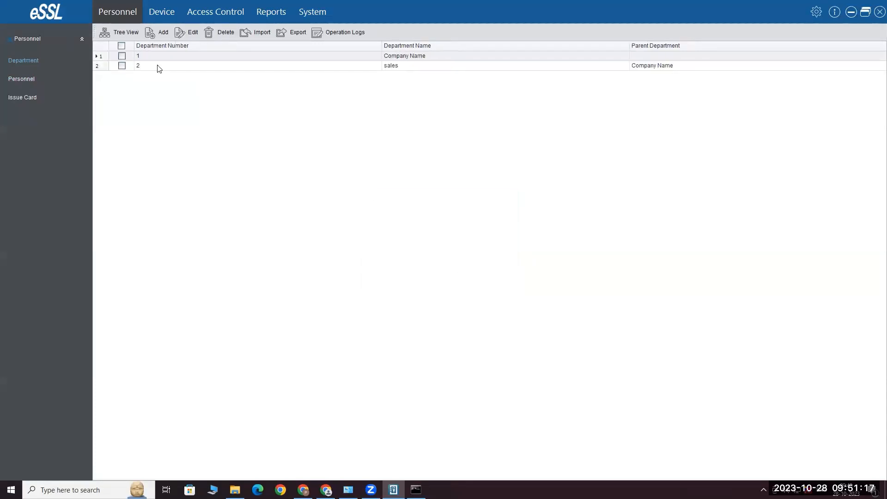
left_click(21, 81)
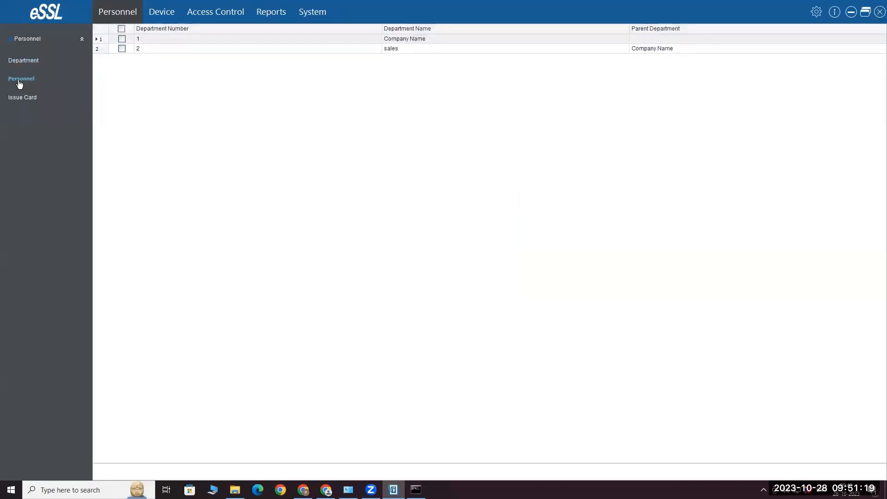
Start a new person with ID 100, first name test123, in the sales department
left_click(111, 33)
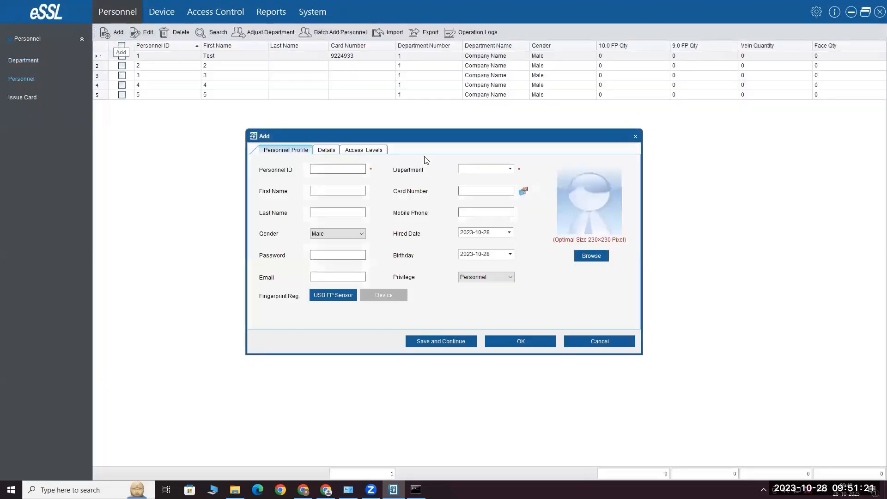
left_click(510, 168)
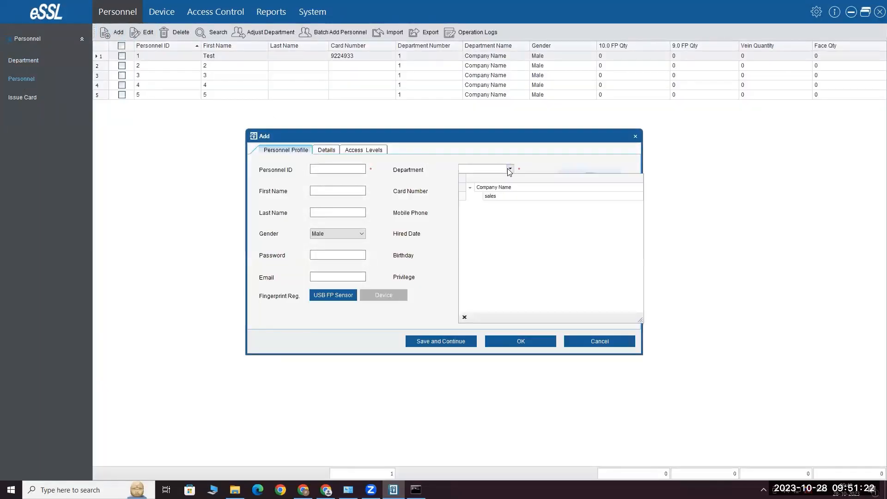
left_click(490, 196)
left_click(352, 169)
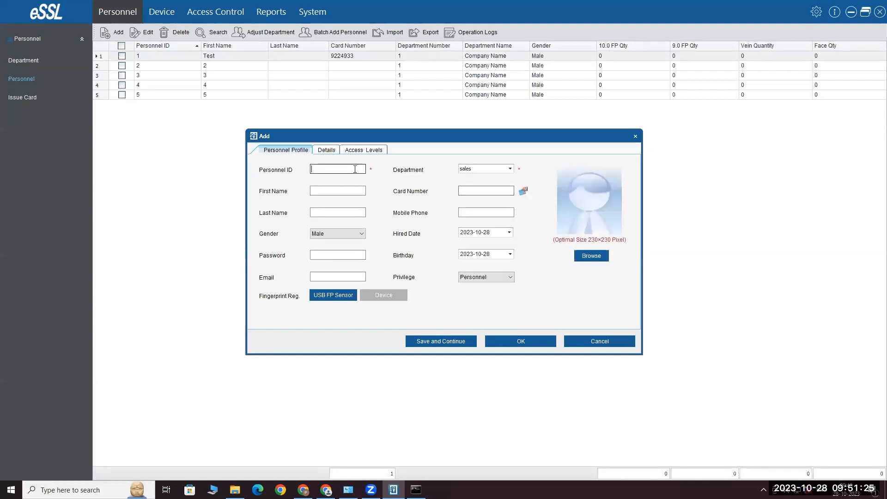
left_click(337, 191)
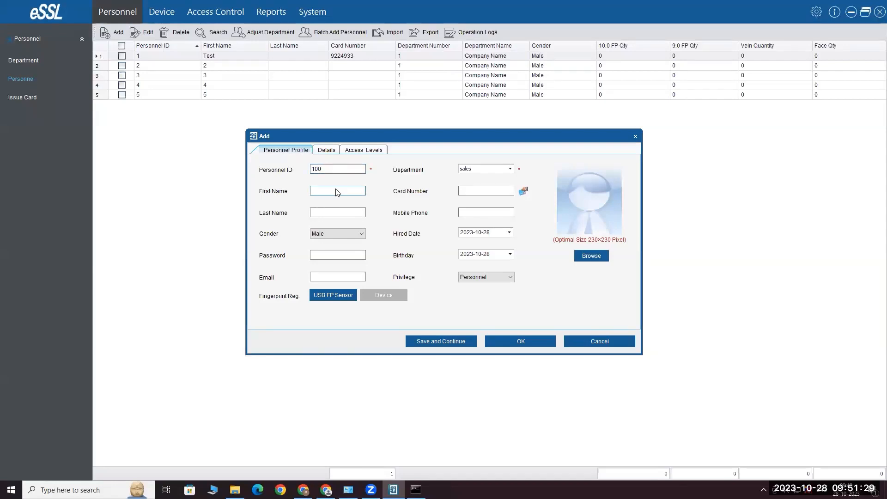
type("test123")
Read the person's card number through all four doors of 192.168.6.240
left_click(489, 191)
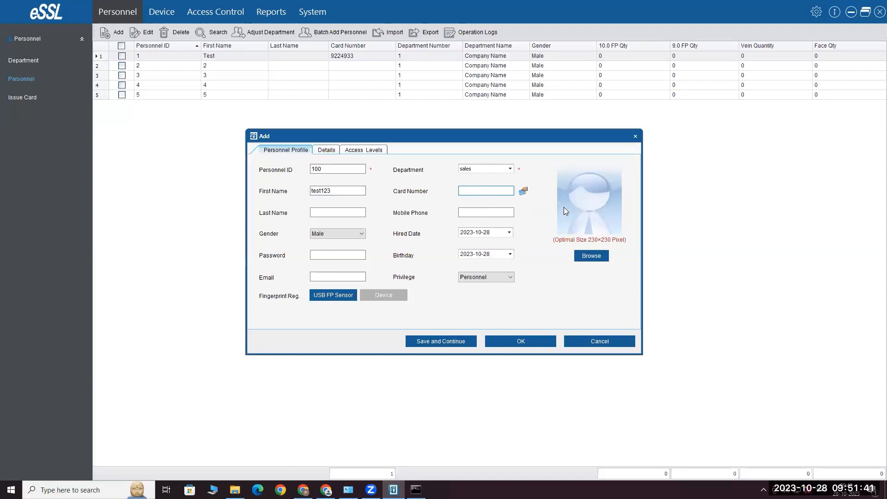
left_click(523, 193)
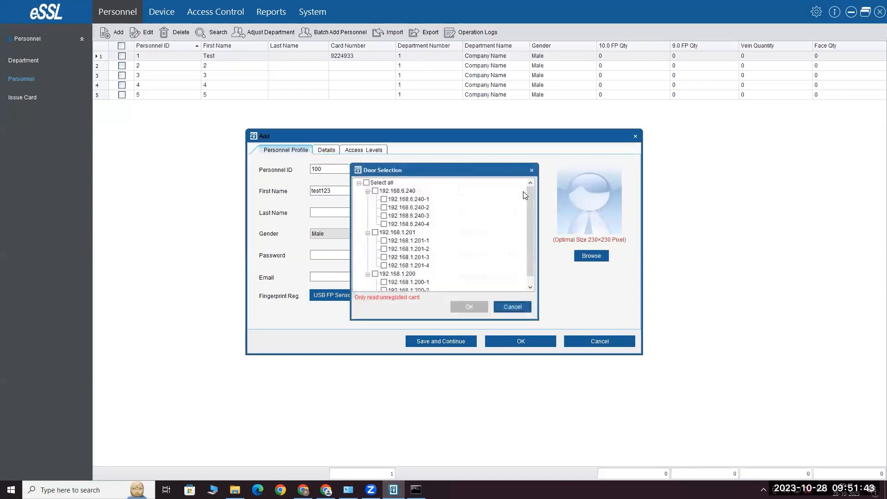
scroll(442, 263, "up", 1)
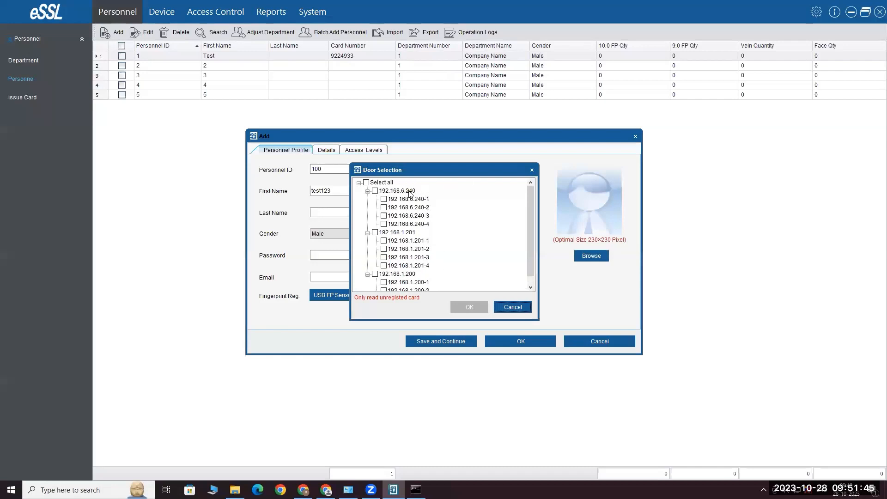
scroll(394, 198, "down", 1)
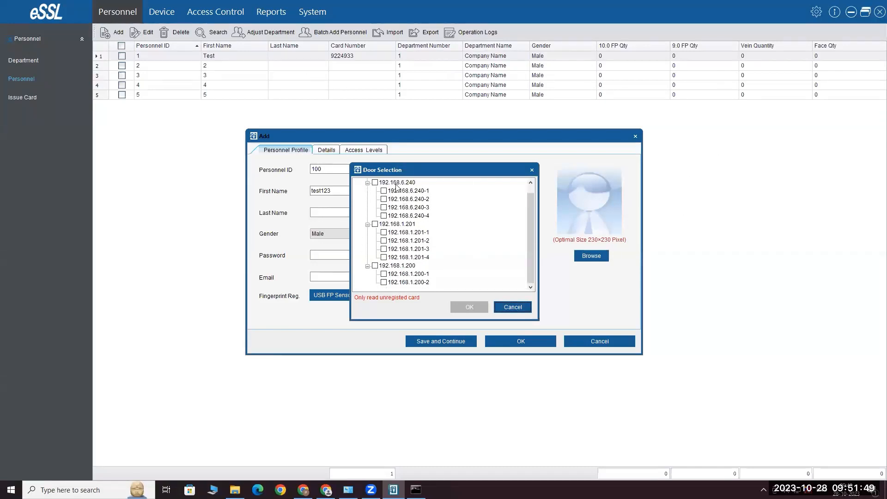
scroll(410, 229, "up", 1)
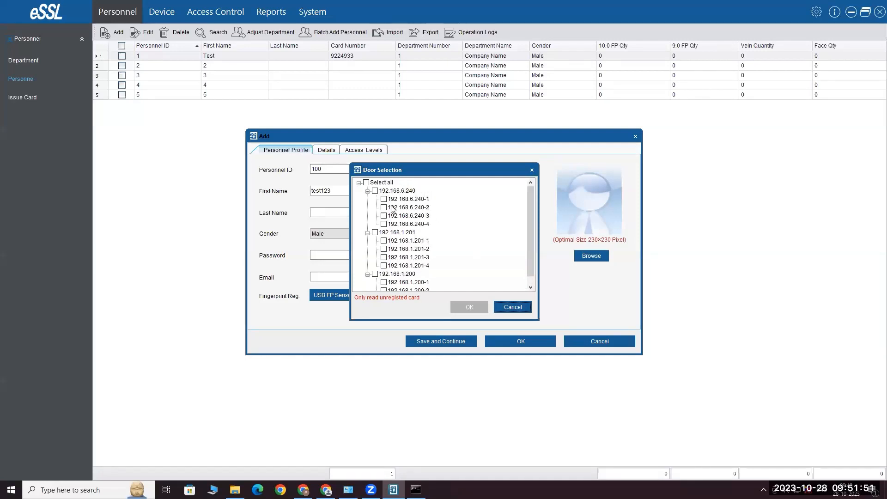
left_click(375, 191)
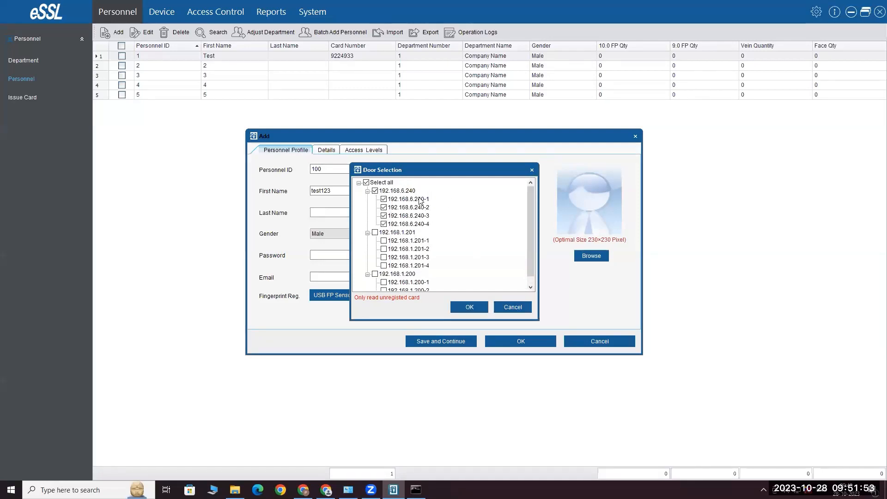
left_click(470, 306)
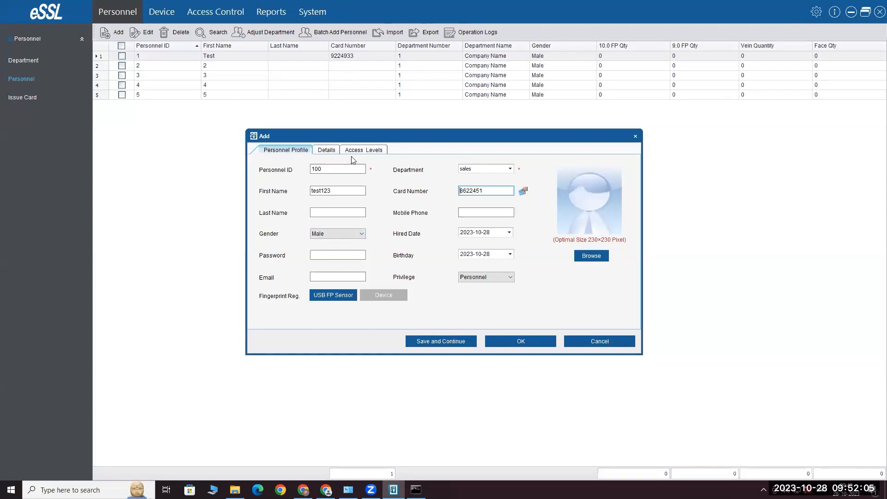
Review the Details and Access Levels tabs, then save person 100, test123
left_click(327, 149)
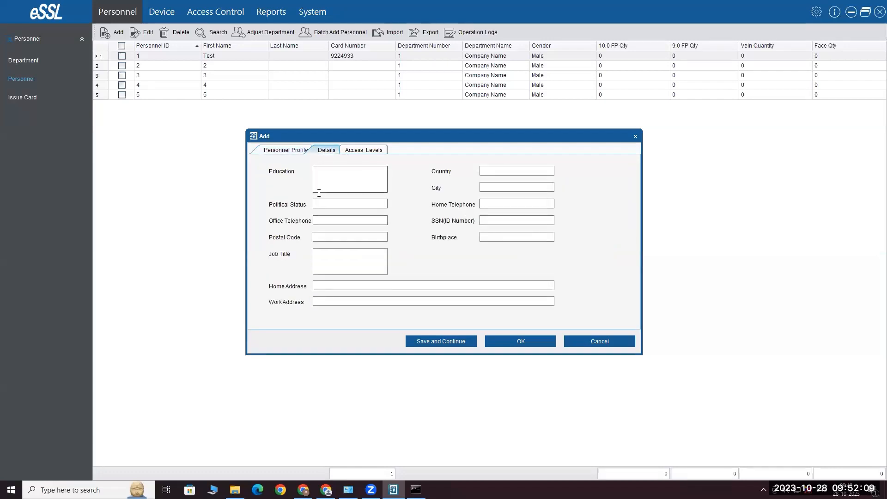
left_click(364, 150)
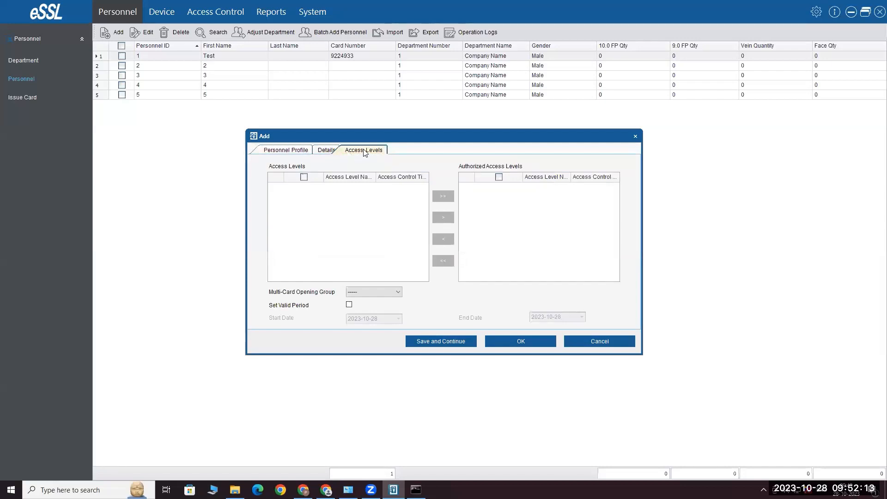
left_click(289, 150)
left_click(326, 151)
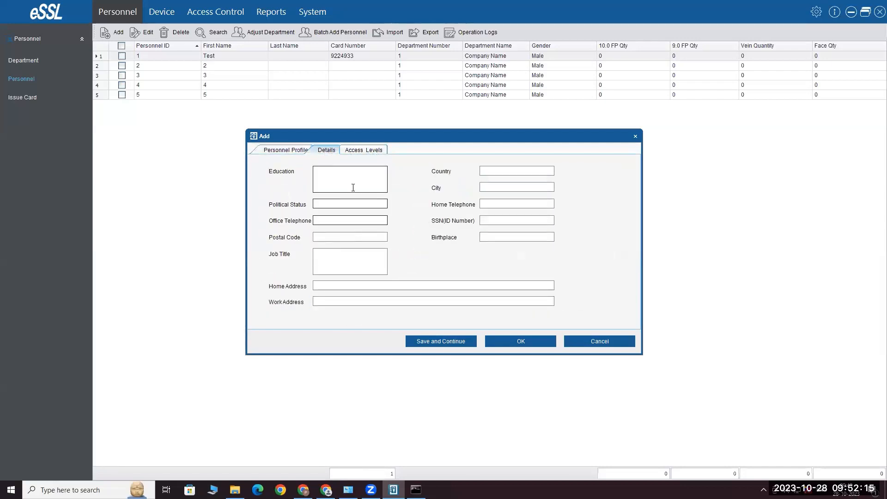
left_click(301, 150)
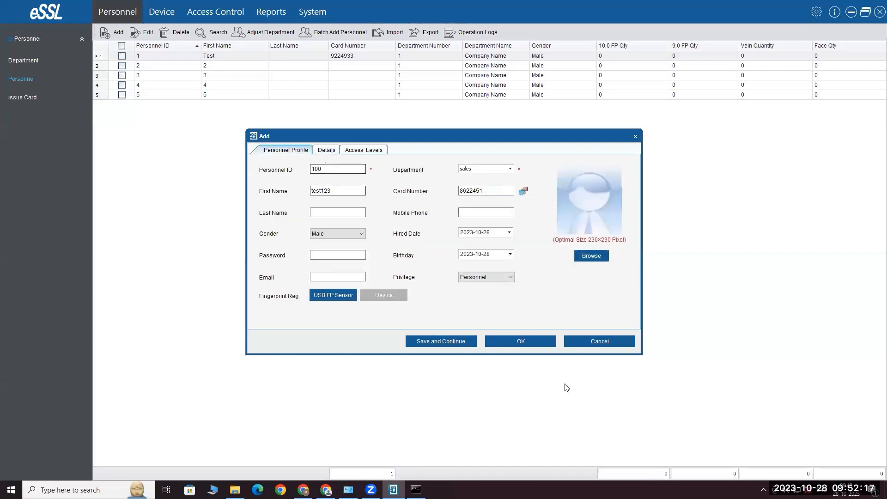
left_click(532, 342)
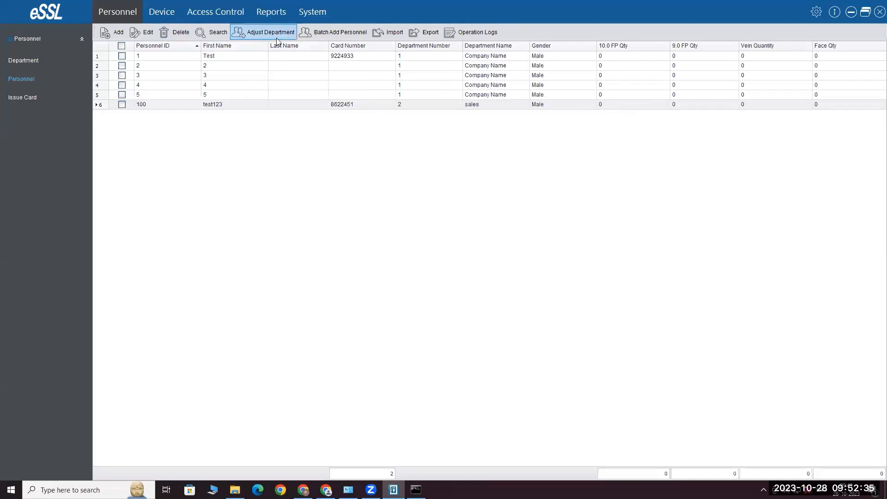
Reload Real-Time Monitoring, check the device list, and return to view all ten doors
left_click(227, 13)
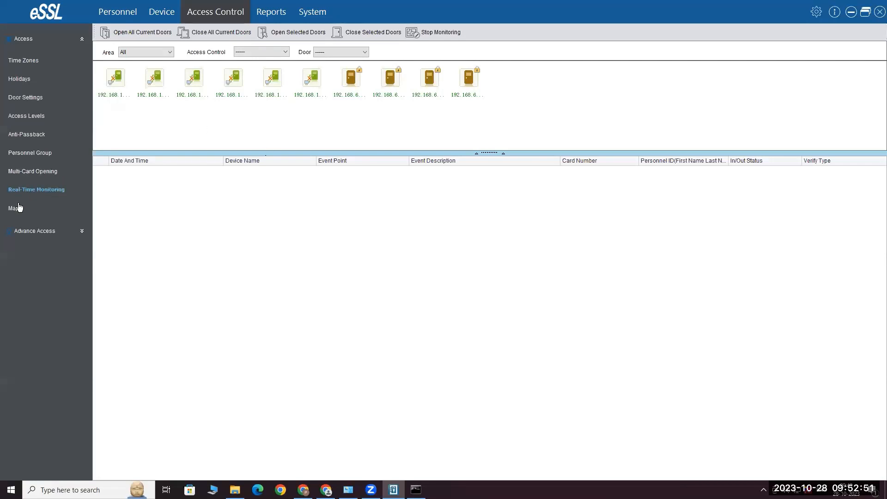
left_click(40, 191)
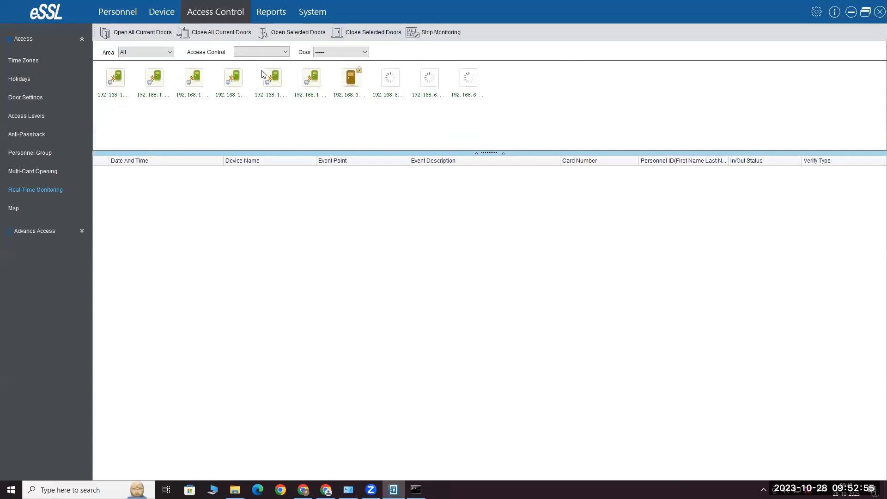
left_click(160, 12)
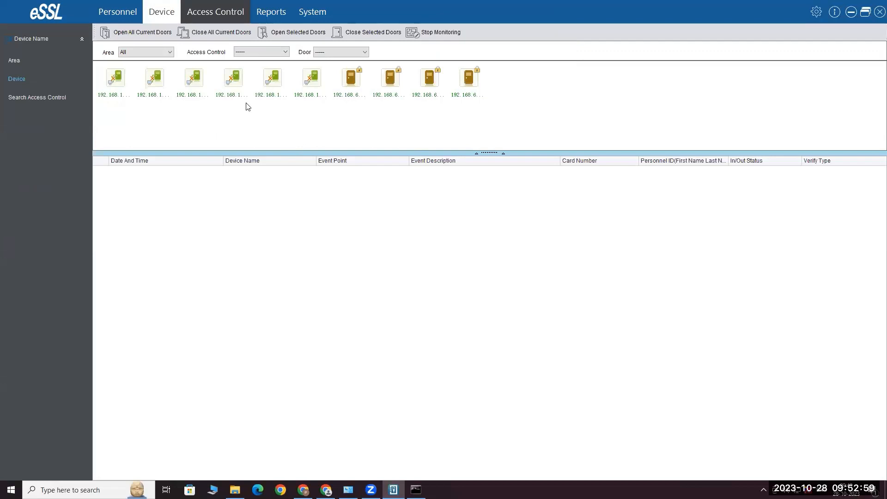
left_click(167, 12)
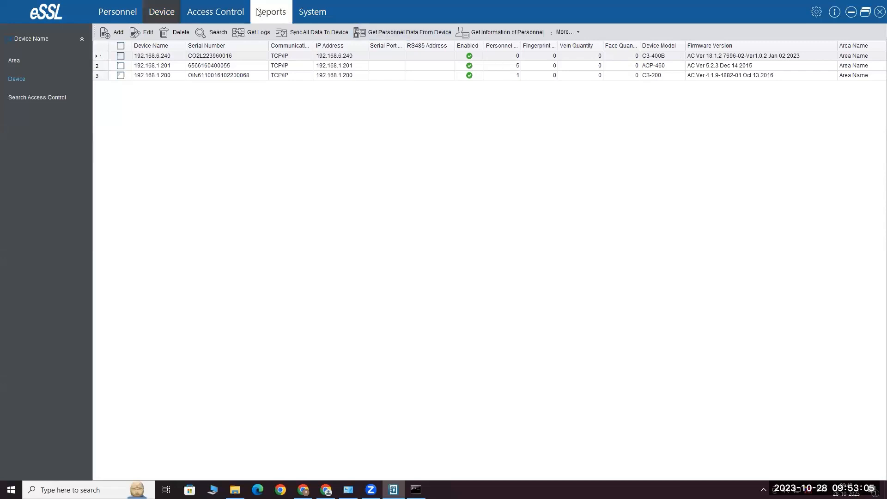
left_click(203, 11)
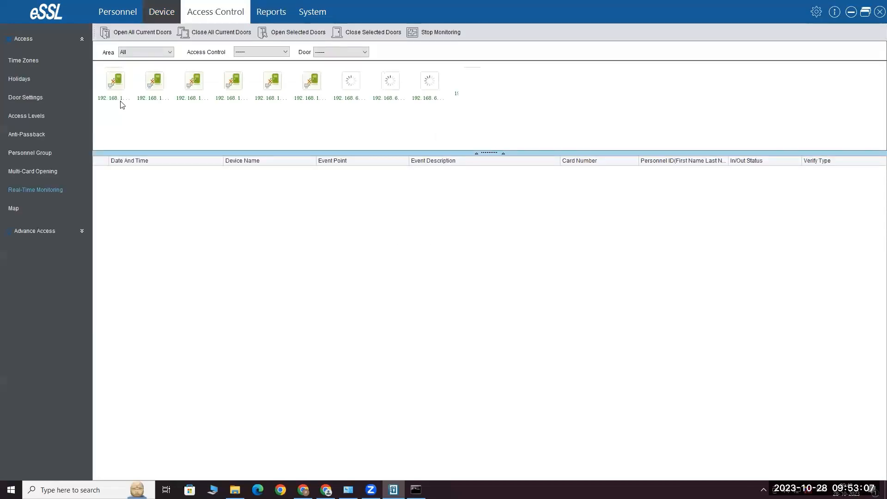
mouse_move(119, 98)
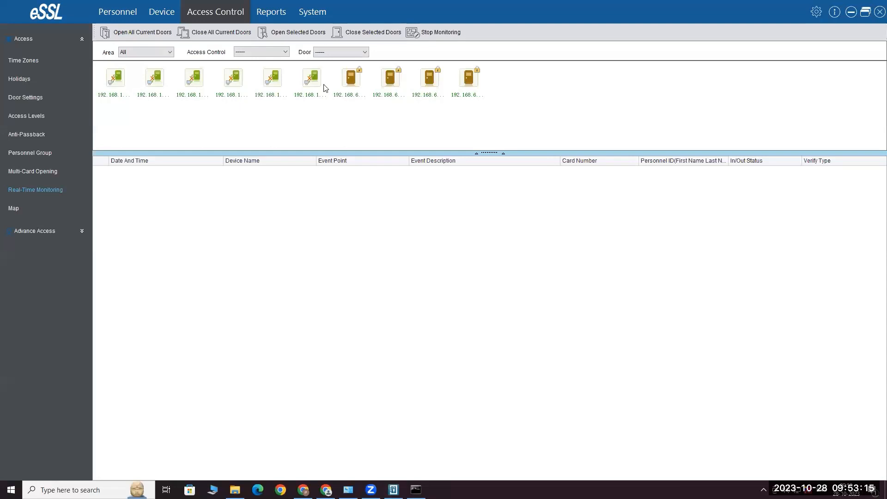
mouse_move(354, 85)
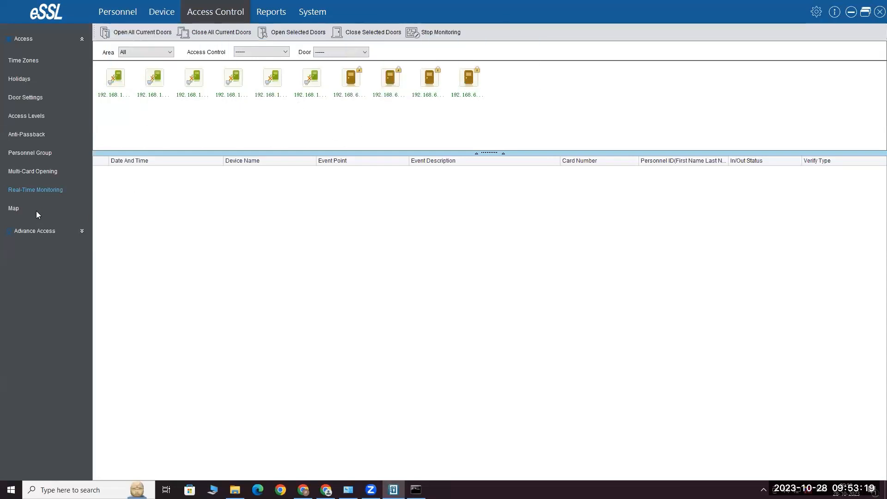
Open the 24-Hour Accessible time zone in the Time Zones list and close it unchanged
left_click(34, 60)
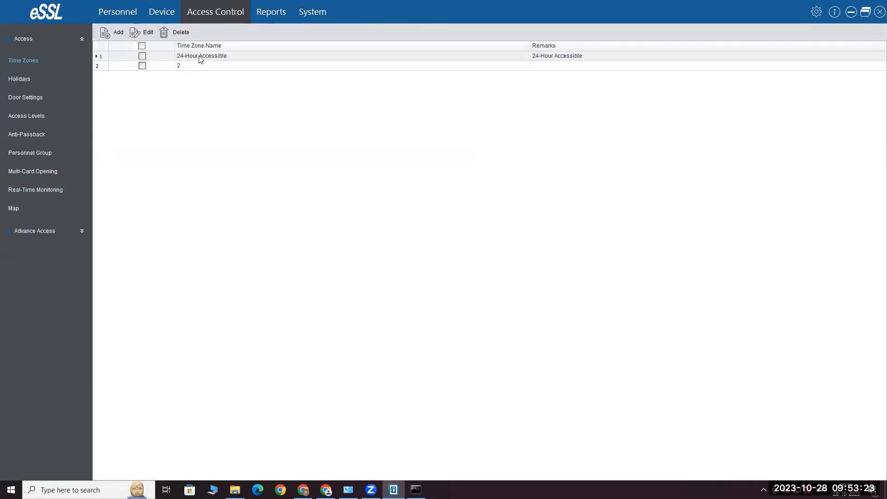
left_click(196, 59)
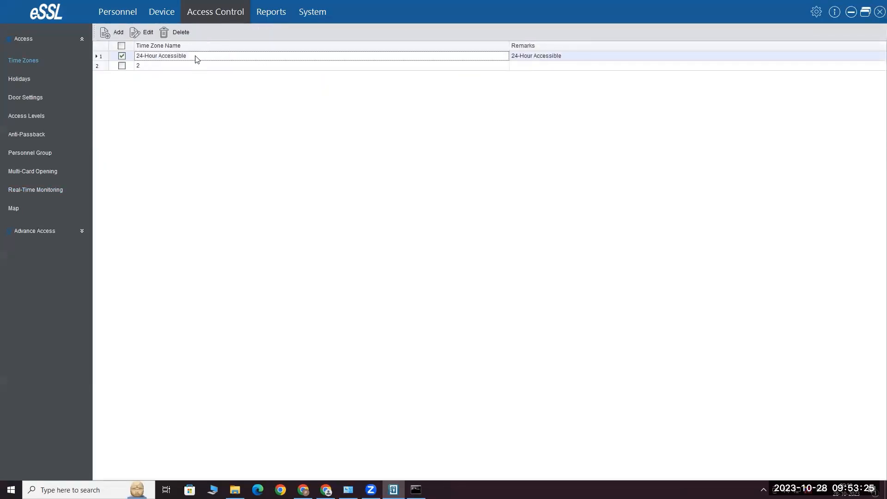
double_click(196, 59)
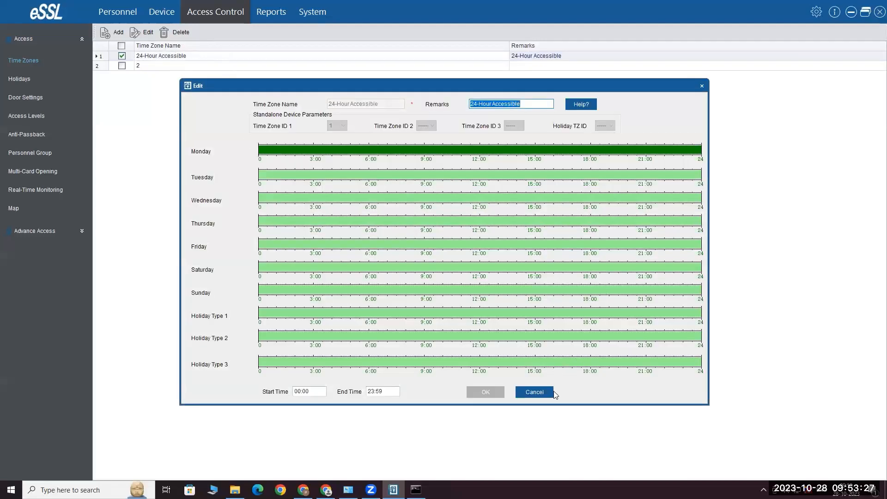
left_click(548, 390)
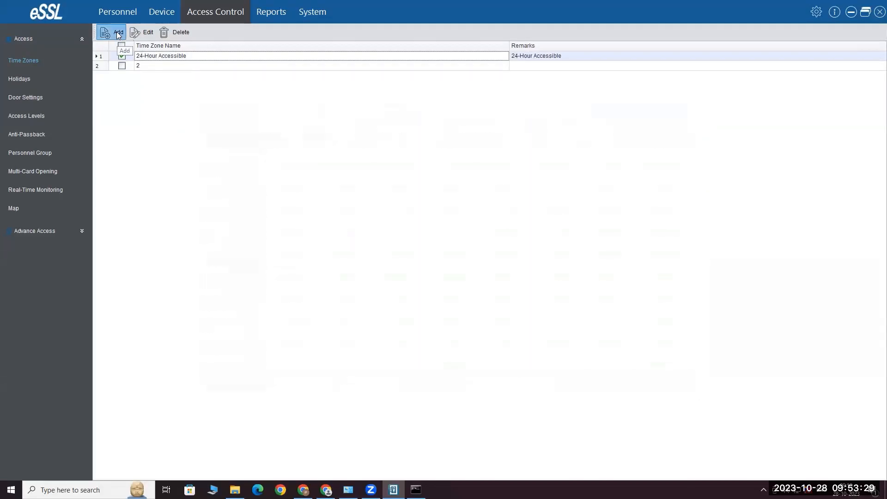
Create time zone '9 to6' with a Monday window from 9:00 to evening, syncing later
left_click(116, 32)
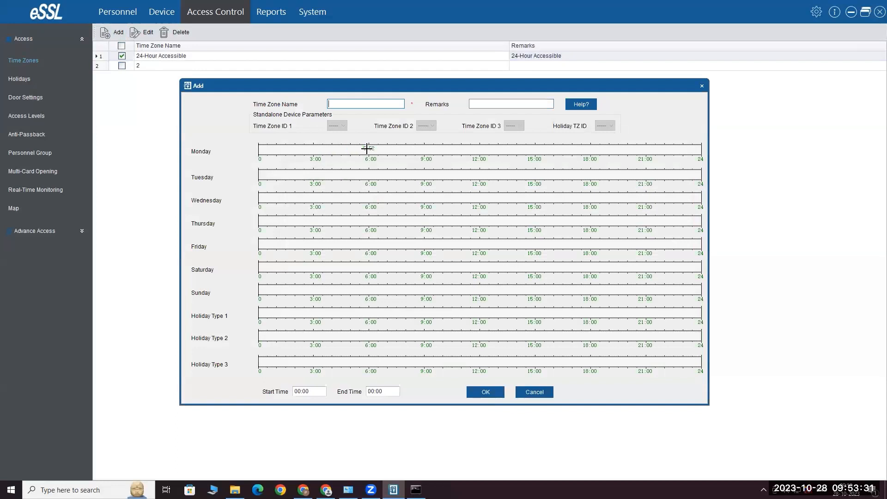
left_click_drag(424, 150, 441, 151)
left_click_drag(560, 153, 625, 151)
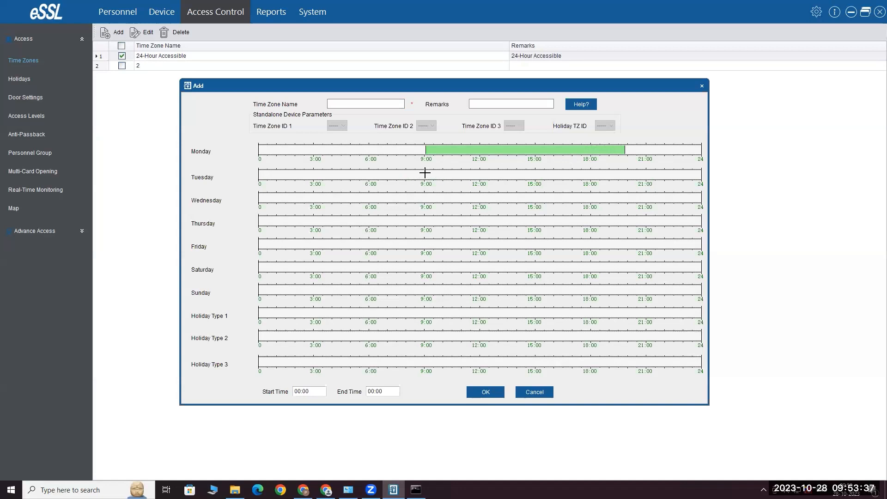
left_click(377, 103)
type("9 to6")
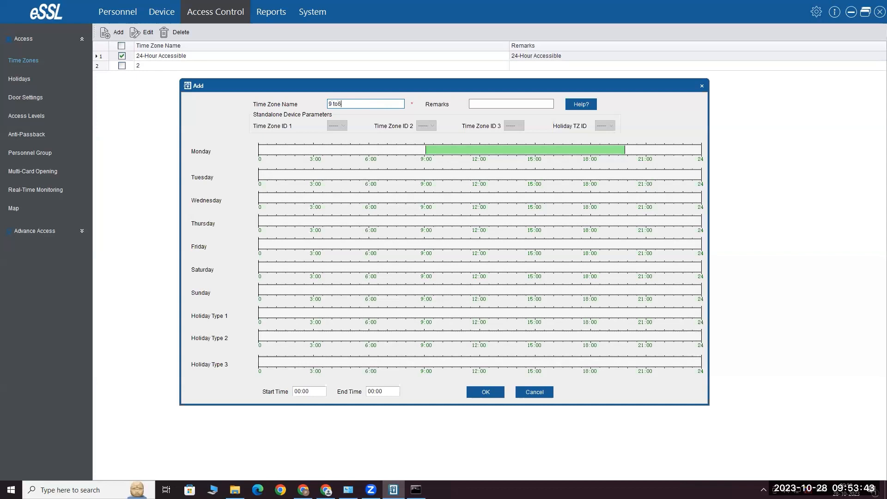
left_click(486, 392)
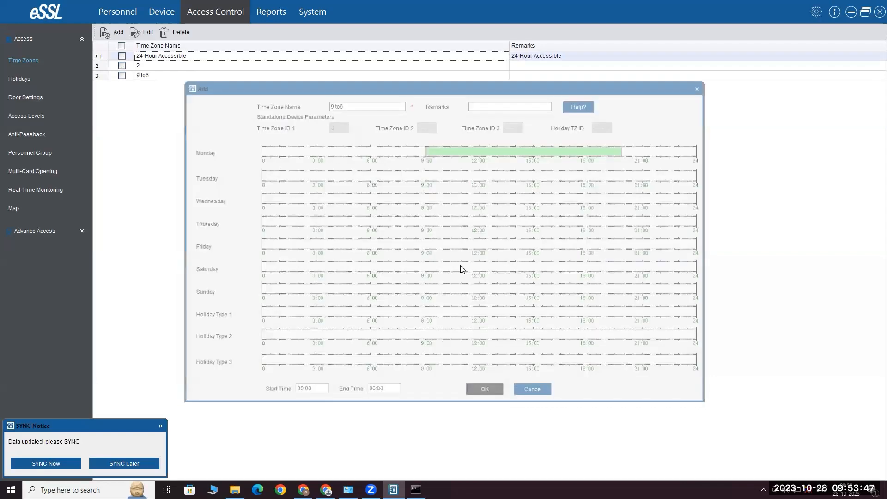
left_click(133, 464)
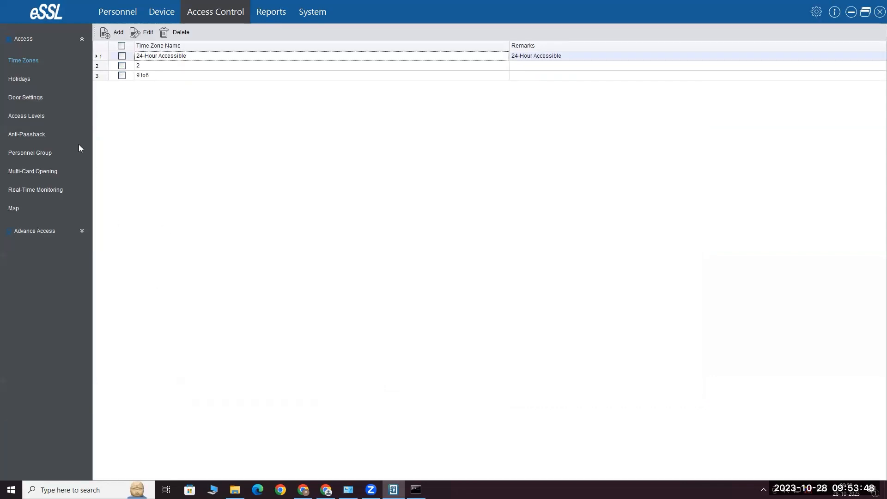
Create a new access level named 'all door' and authorize the 192.168.6.240 doors for it
left_click(29, 117)
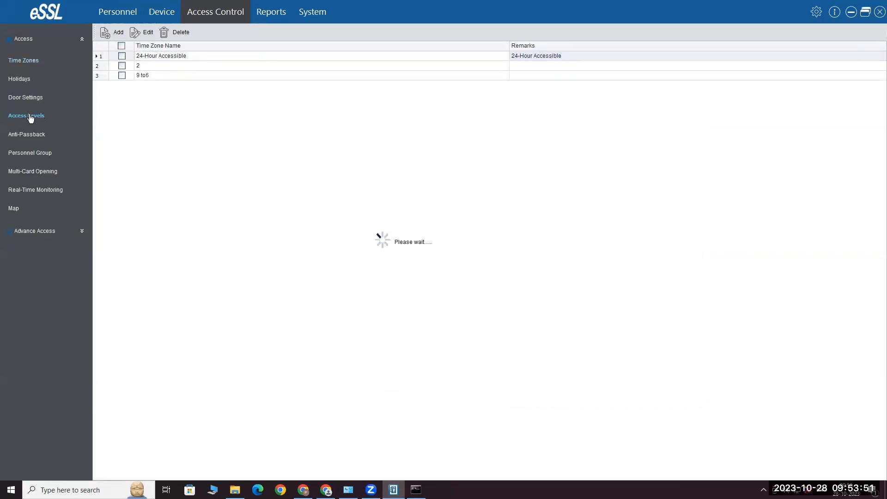
left_click(119, 34)
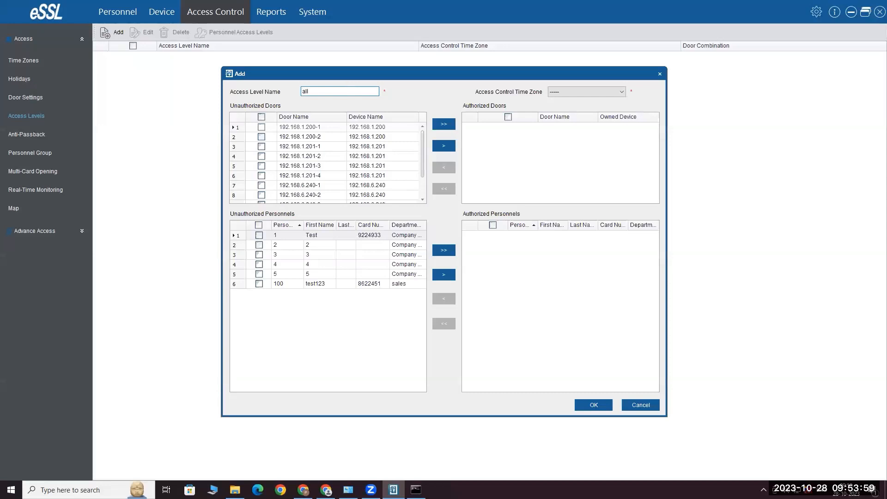
type("all door")
scroll(352, 166, "down", 1)
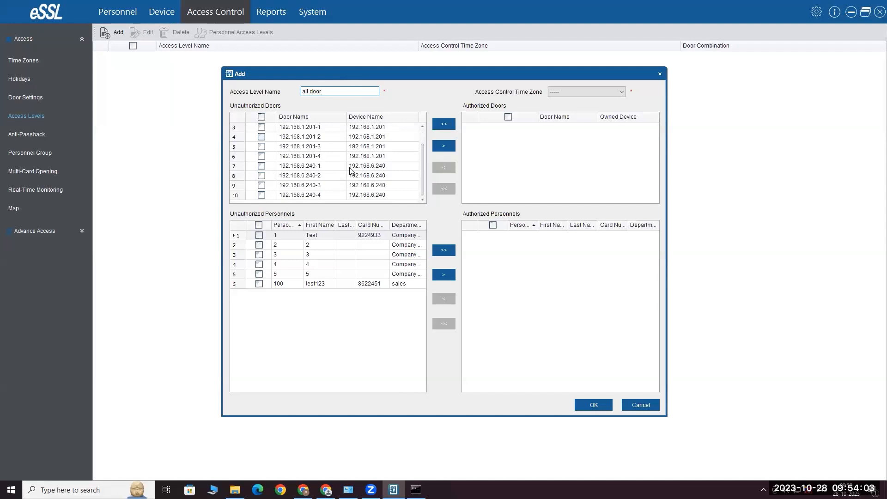
left_click(261, 166)
left_click(262, 176)
left_click(261, 185)
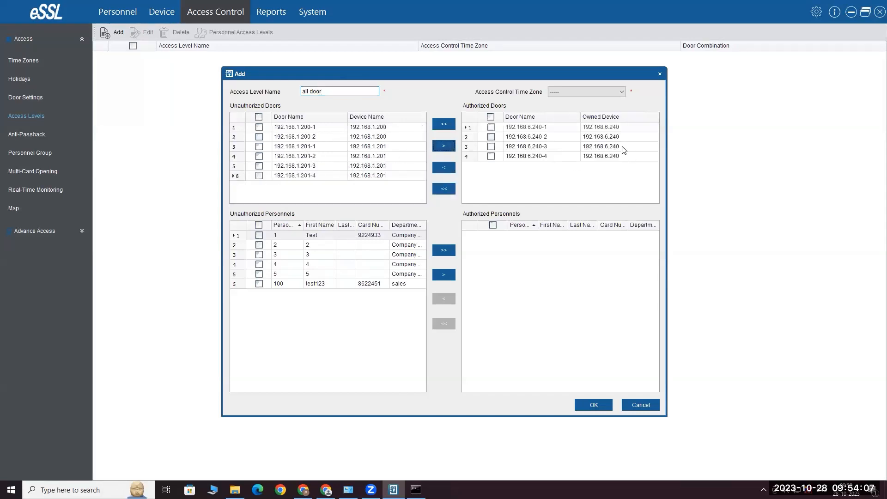
left_click(443, 145)
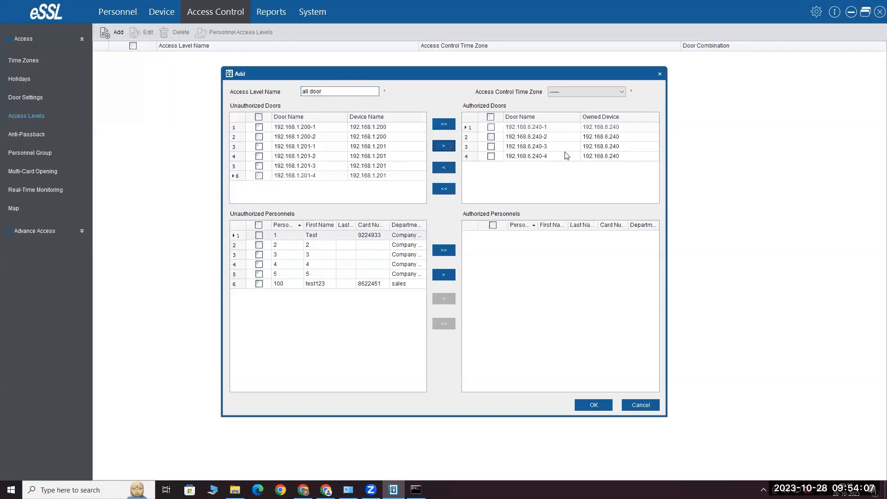
Give the level the 24-Hour Accessible time zone, authorize person 100, and save it
left_click(574, 91)
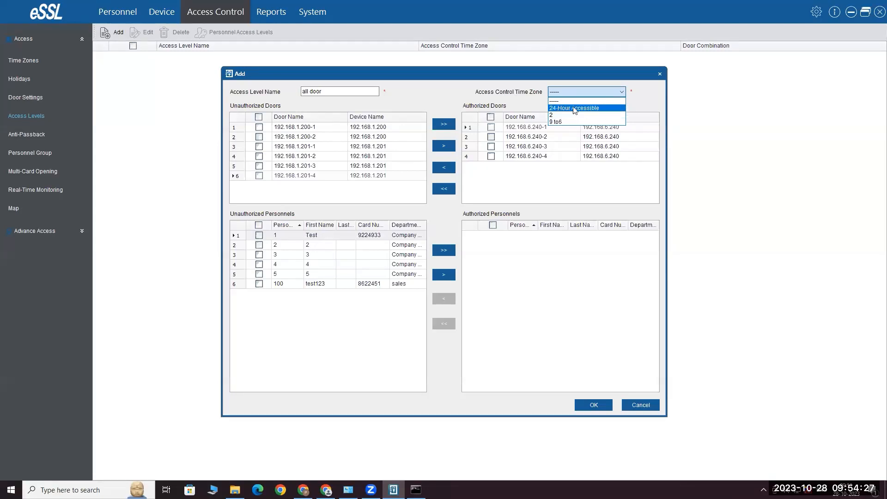
left_click(591, 108)
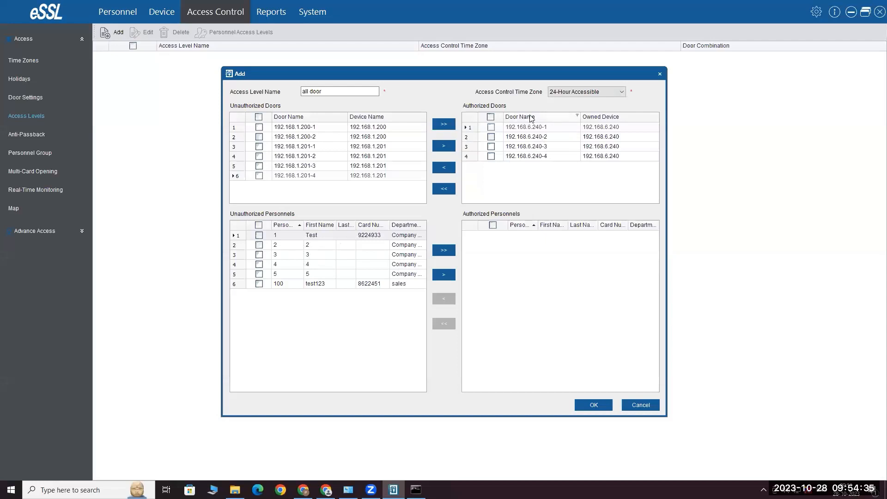
left_click(259, 283)
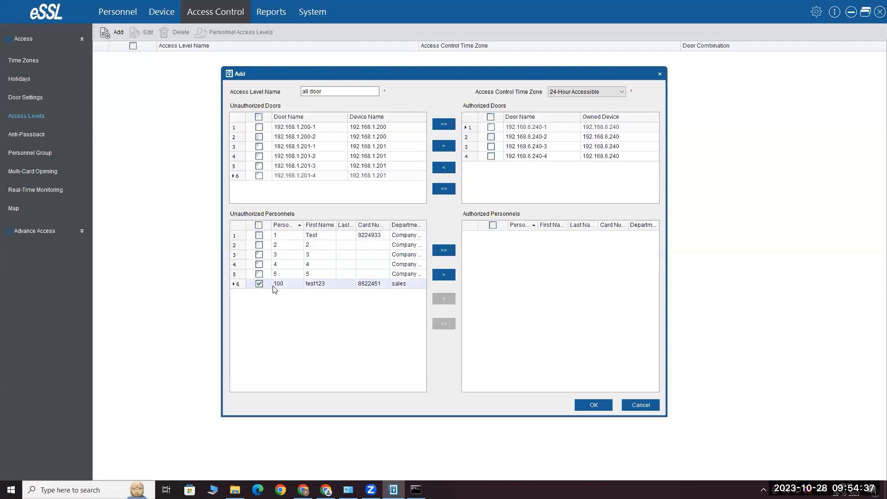
left_click(448, 277)
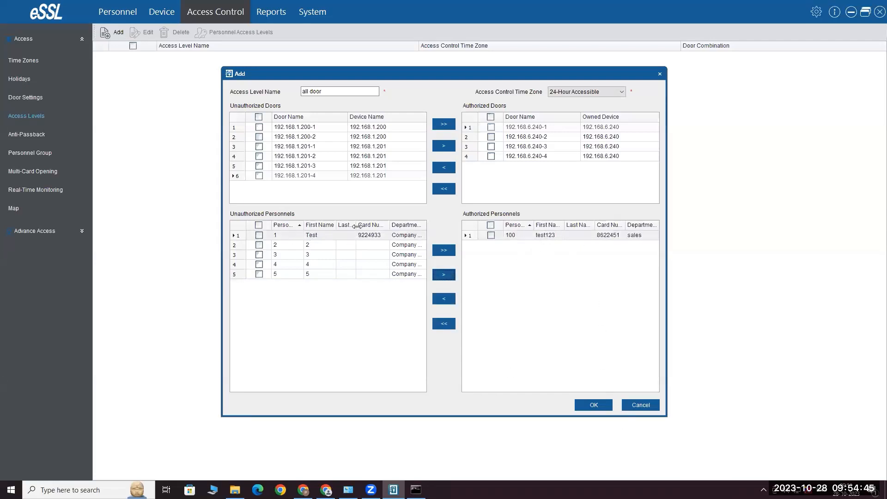
left_click_drag(355, 225, 312, 238)
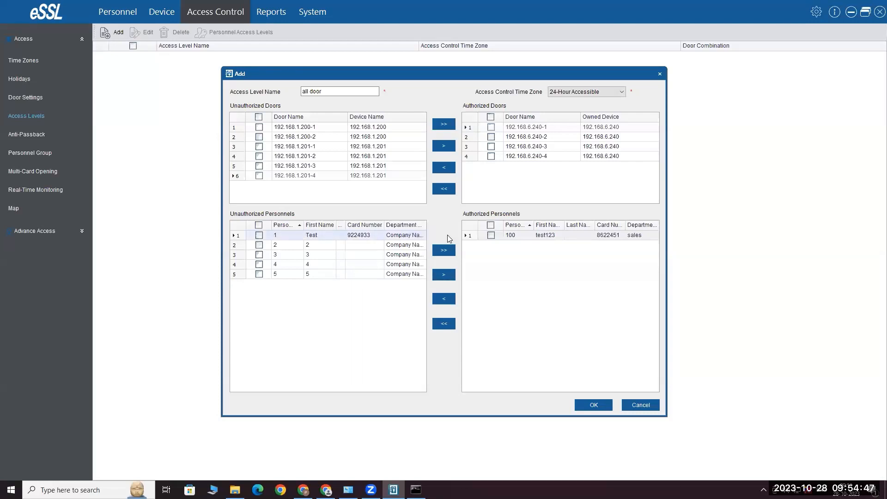
left_click(597, 405)
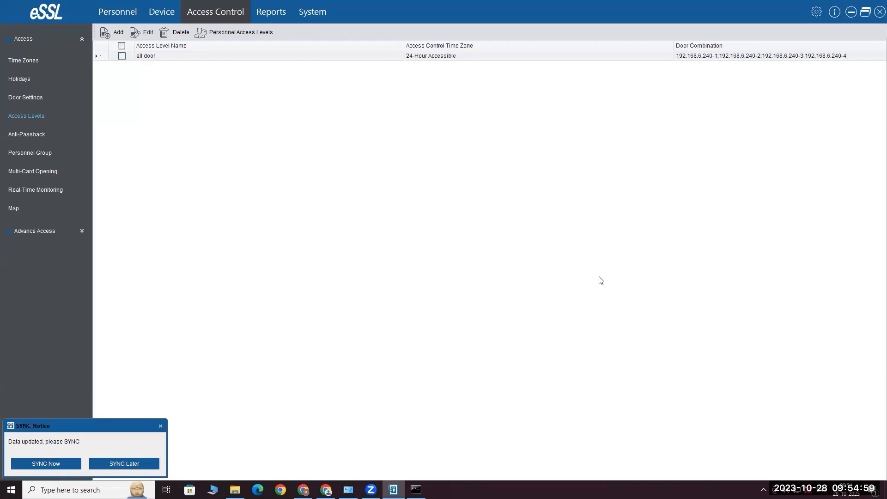
Sync the updated access data to the devices: 192.168.6.240 finishes, 192.168.1.201 and 192.168.1.200 fail
left_click(63, 465)
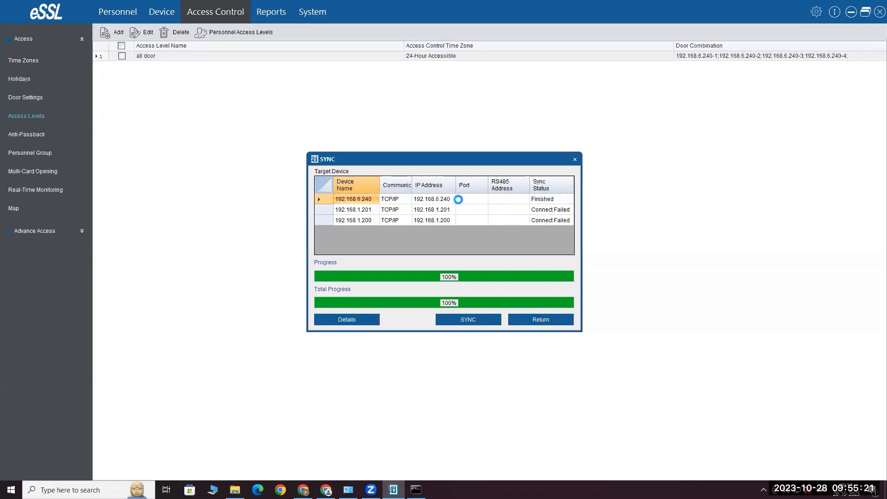
left_click(565, 320)
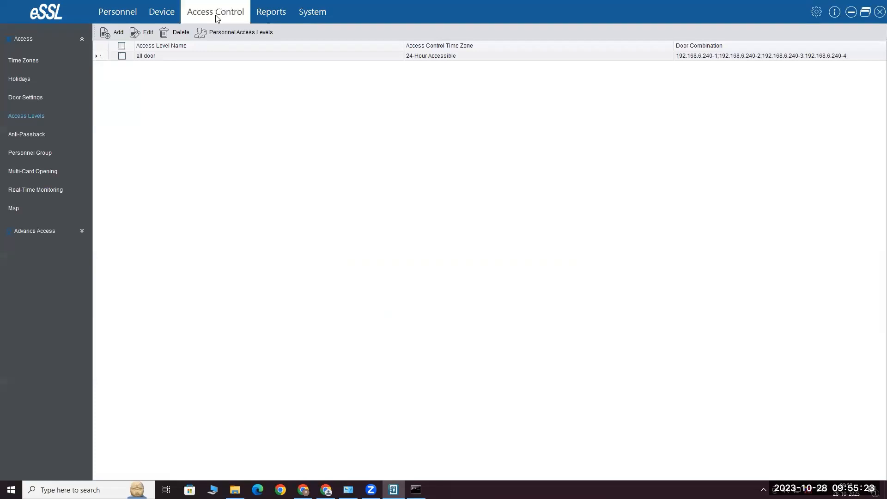
Check Real-Time Monitoring, then switch to the Personnel list of six people
left_click(47, 192)
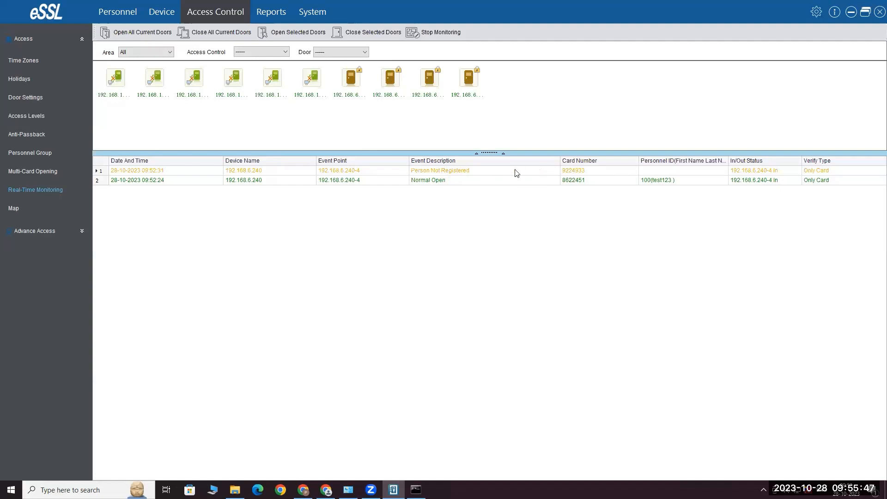
left_click(127, 10)
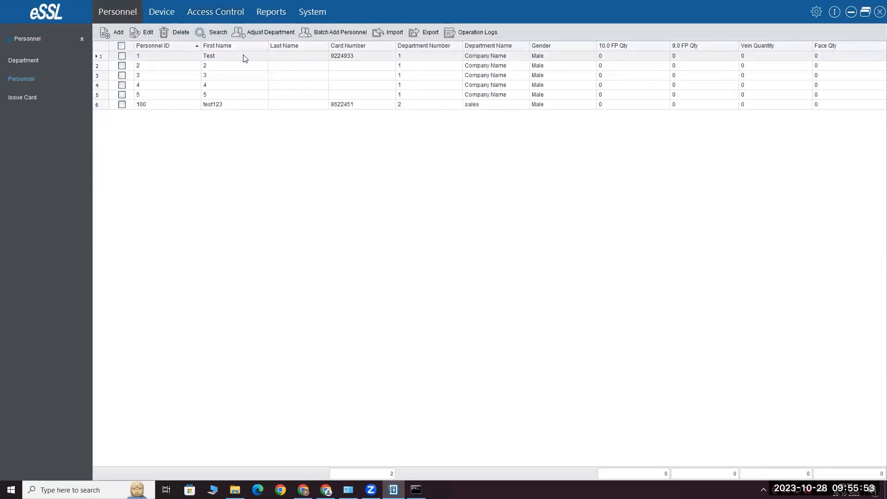
Return to Real-Time Monitoring and widen the In/Out Status column of the event log
left_click(224, 7)
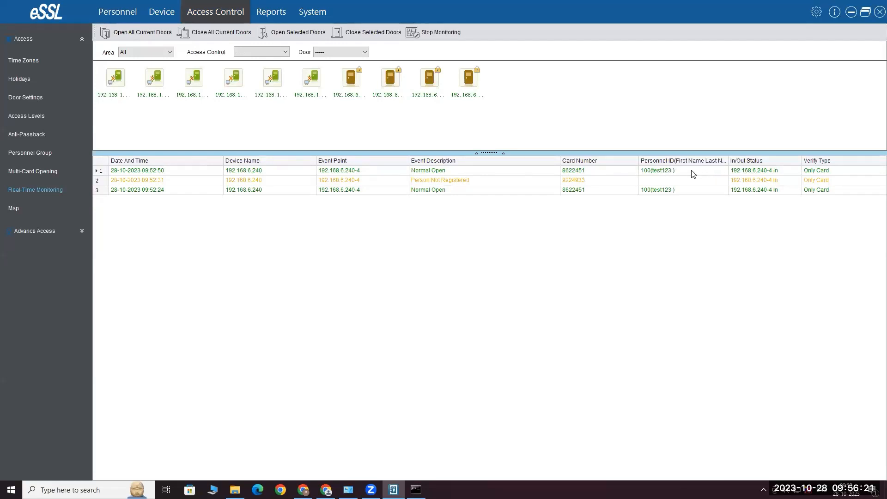
left_click_drag(801, 162, 824, 162)
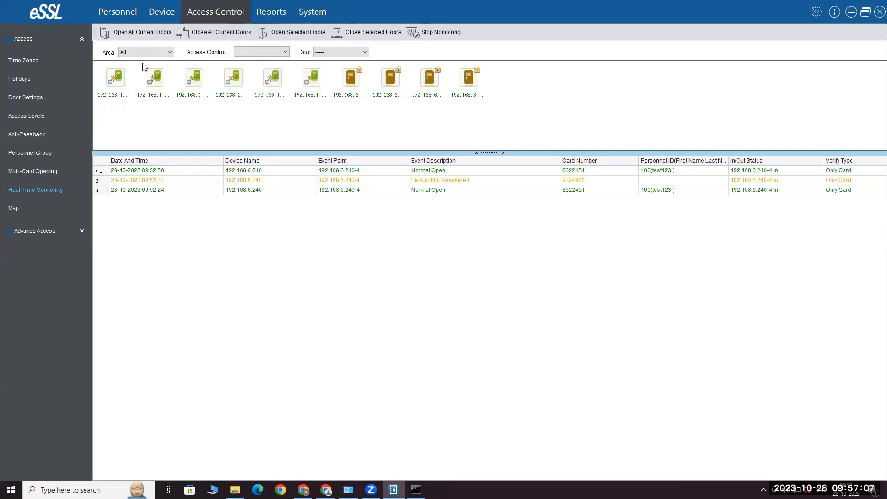
Draft an anti-passback rule for device 192.168.6.240 with the Door 1-Door 2 combination
left_click(34, 134)
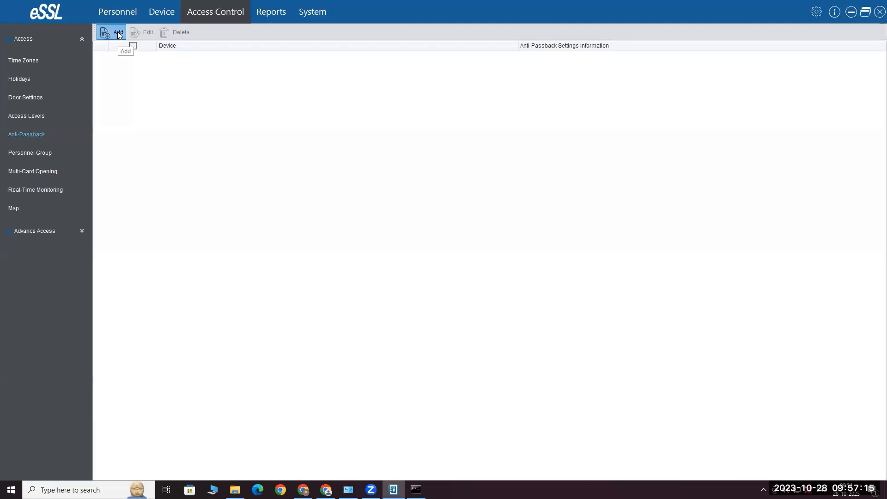
left_click(118, 33)
left_click(455, 230)
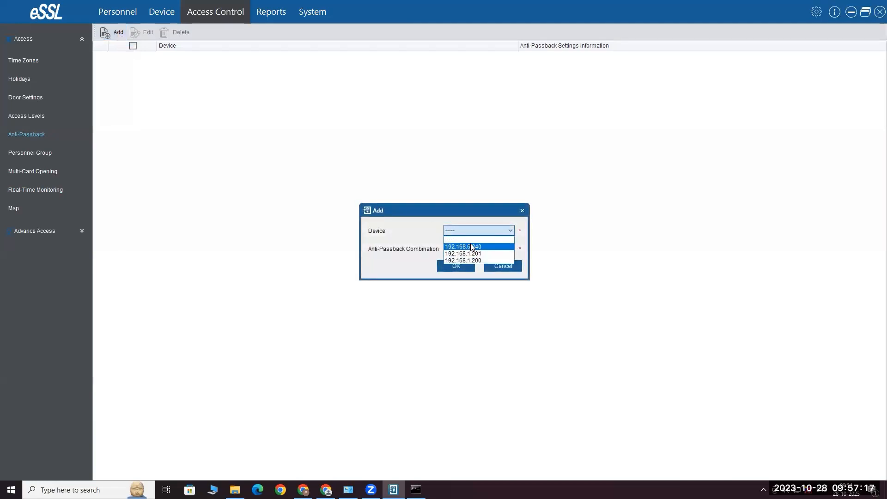
left_click(472, 247)
left_click(473, 247)
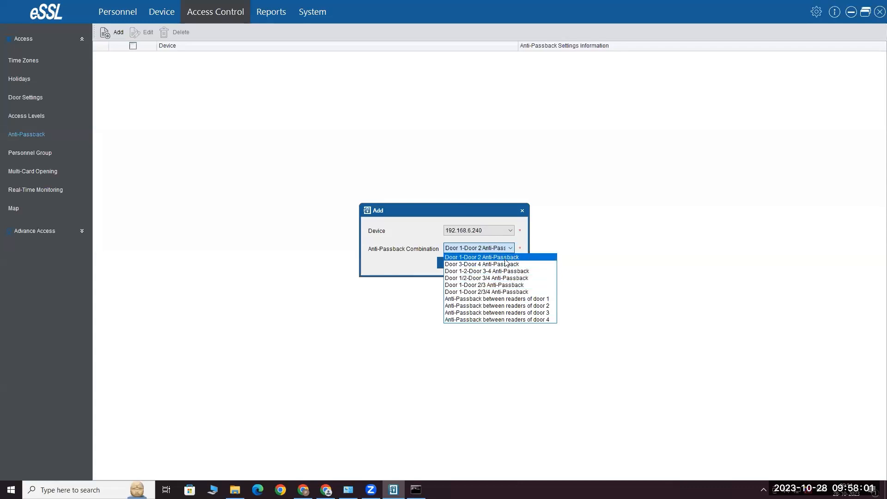
left_click(506, 231)
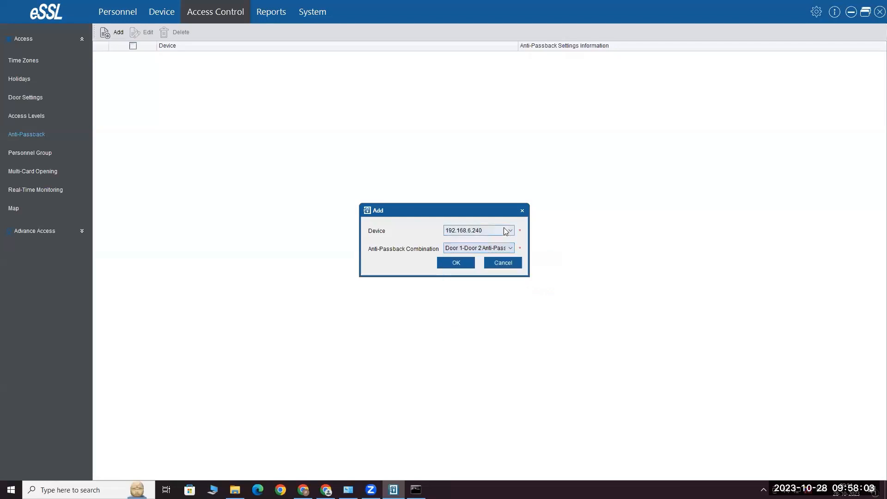
Compare the combinations offered for 192.168.1.201 and 192.168.1.200, then cancel the rule
left_click(506, 230)
left_click(486, 252)
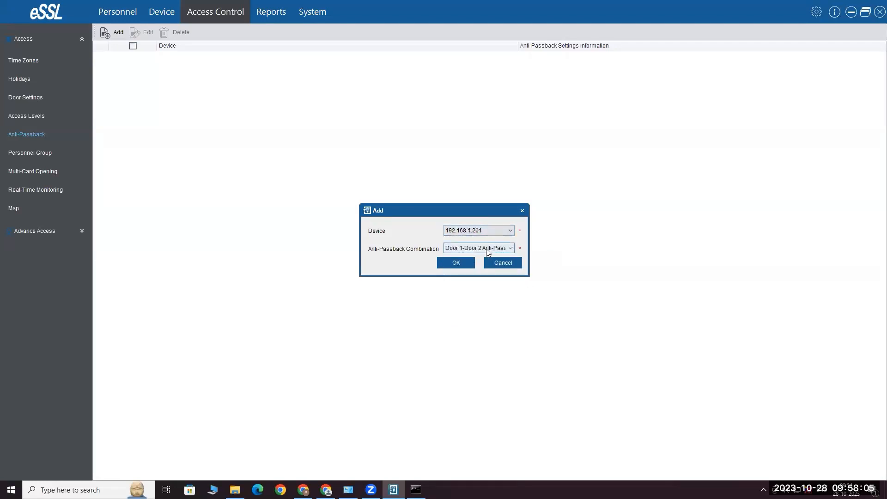
left_click(486, 248)
left_click(486, 232)
left_click(489, 229)
left_click(483, 260)
left_click(486, 248)
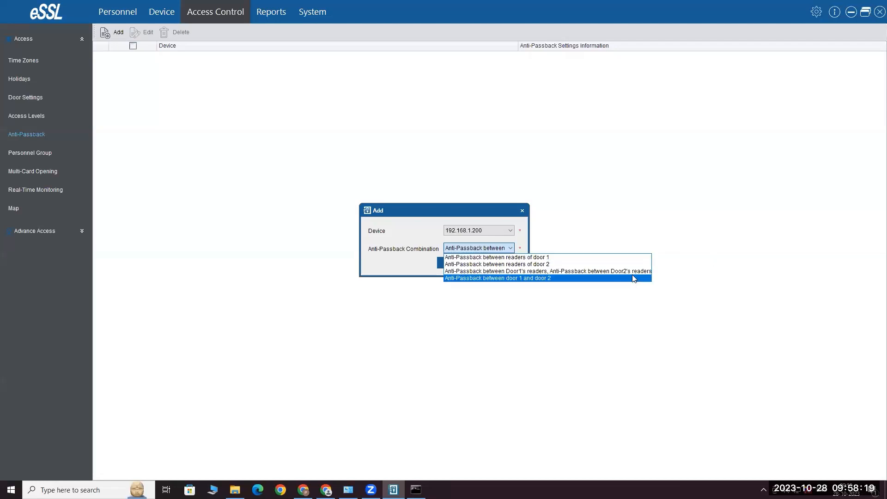
left_click(557, 183)
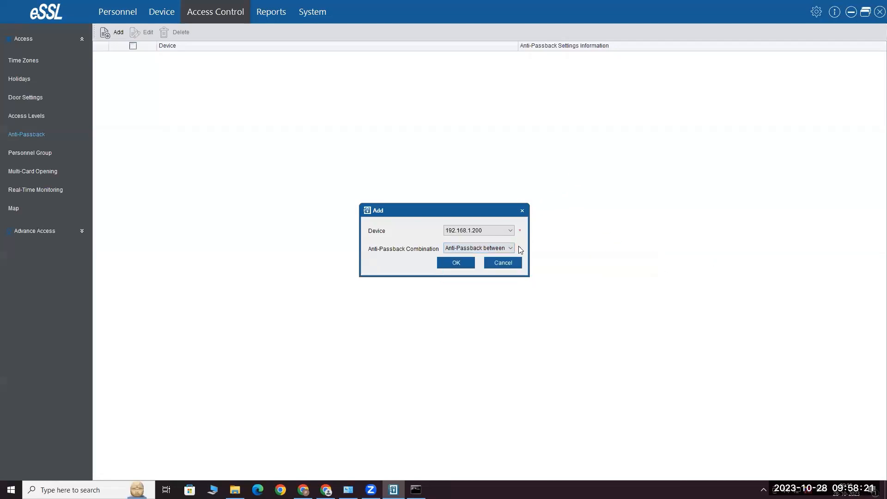
left_click(504, 263)
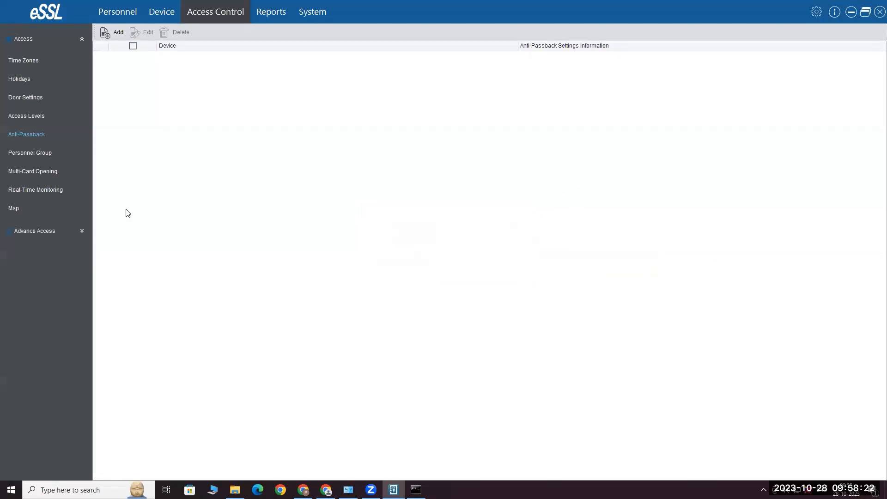
Go from Multi-Card Opening to the Personnel Group page with its empty lists
left_click(46, 171)
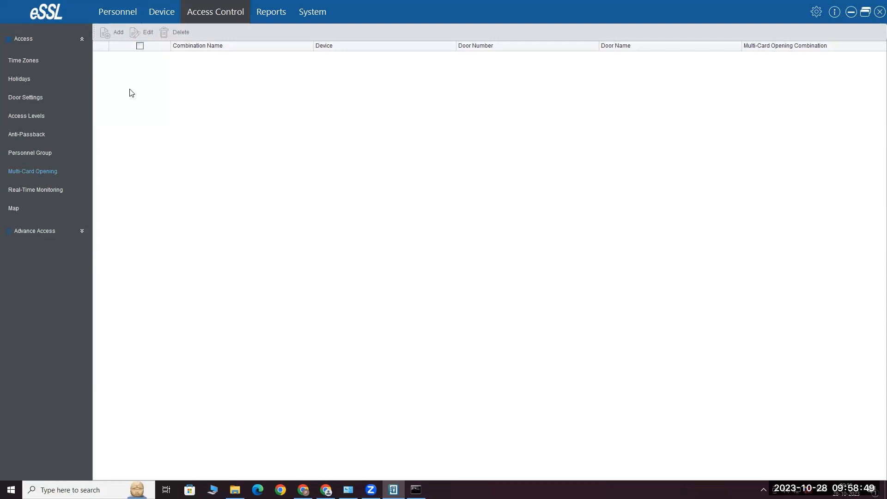
left_click(44, 153)
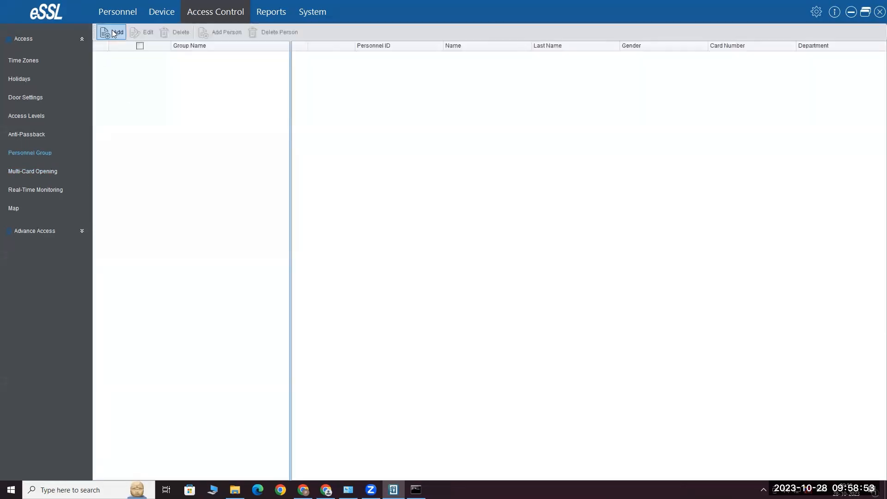
Add personnel group 'Test' with a blank group number and verify type Any
left_click(113, 33)
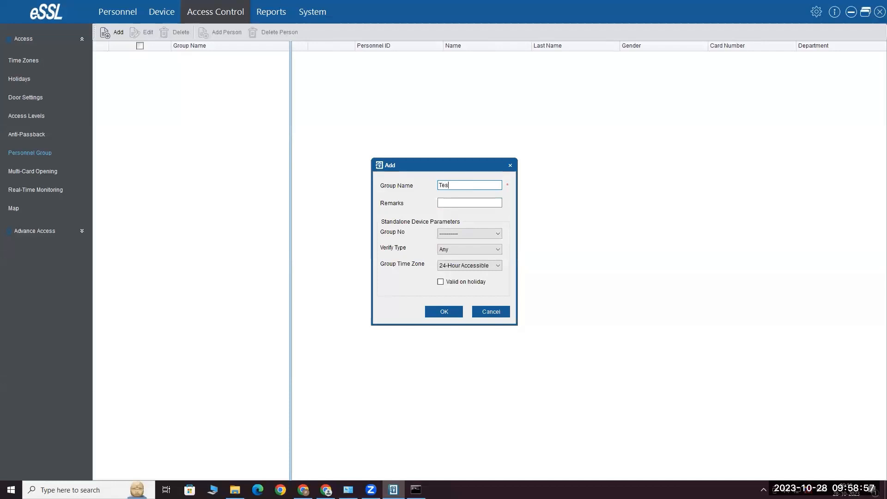
left_click(461, 234)
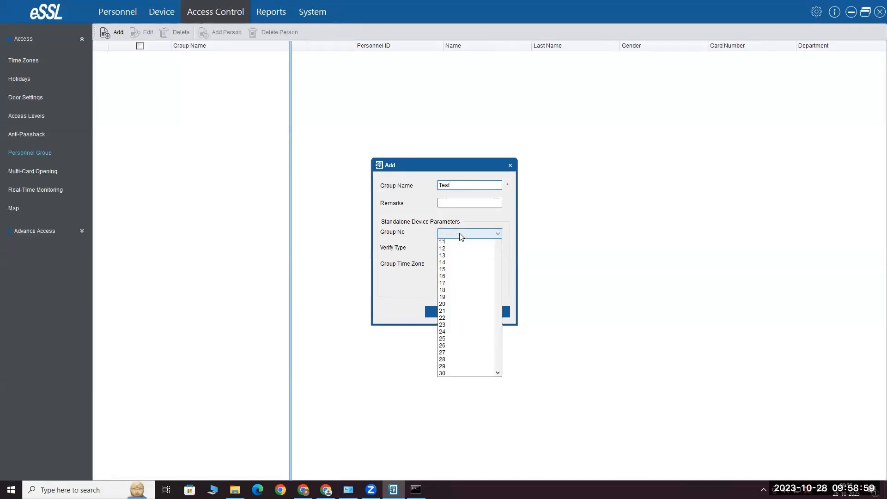
left_click(457, 250)
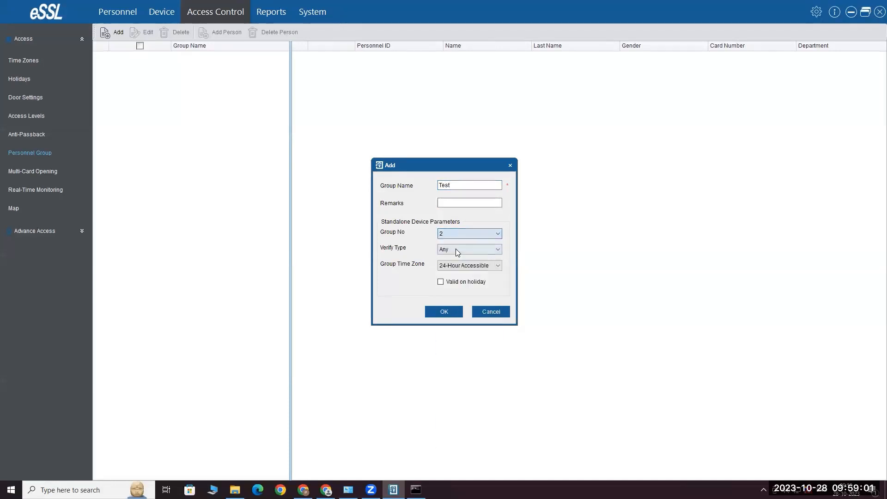
left_click(459, 233)
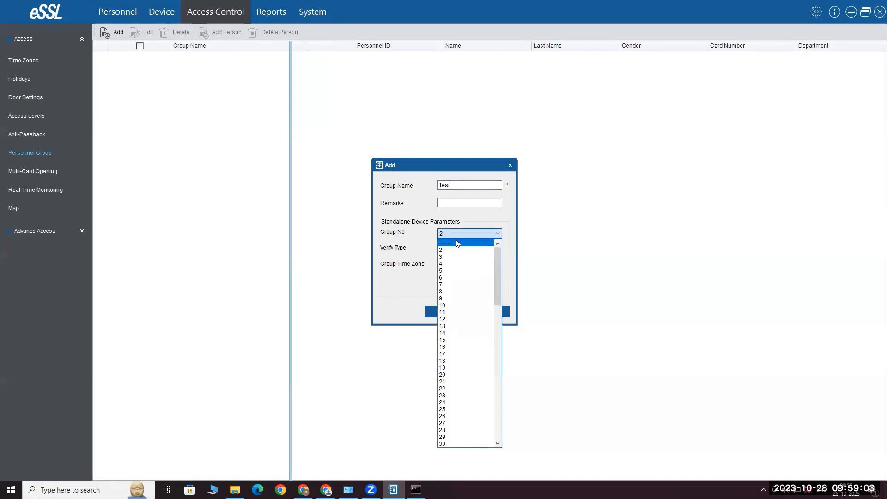
left_click(458, 244)
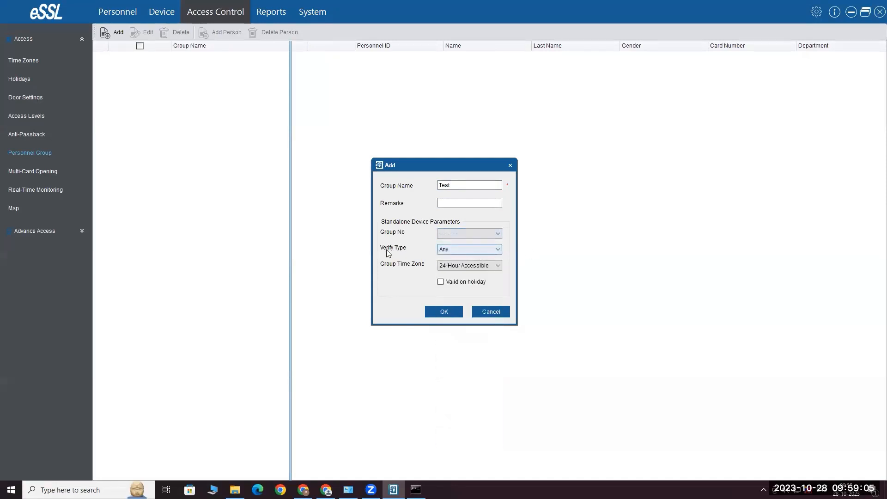
left_click(455, 253)
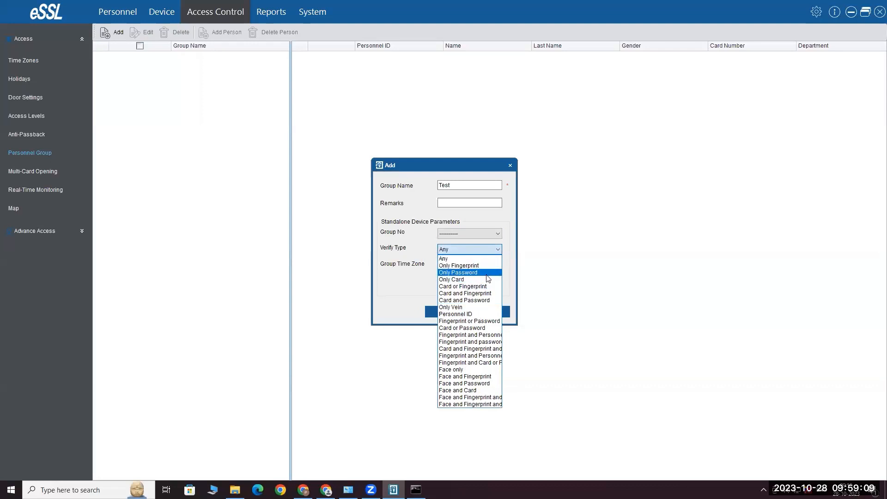
left_click(455, 259)
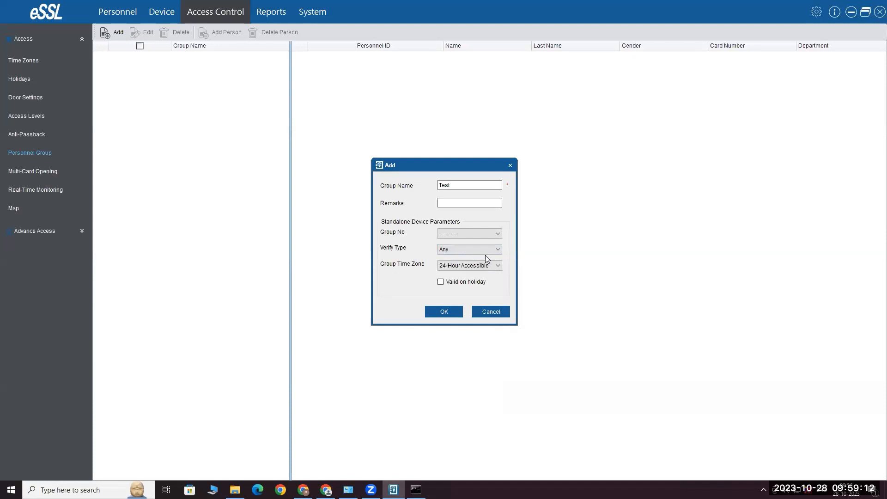
left_click(445, 312)
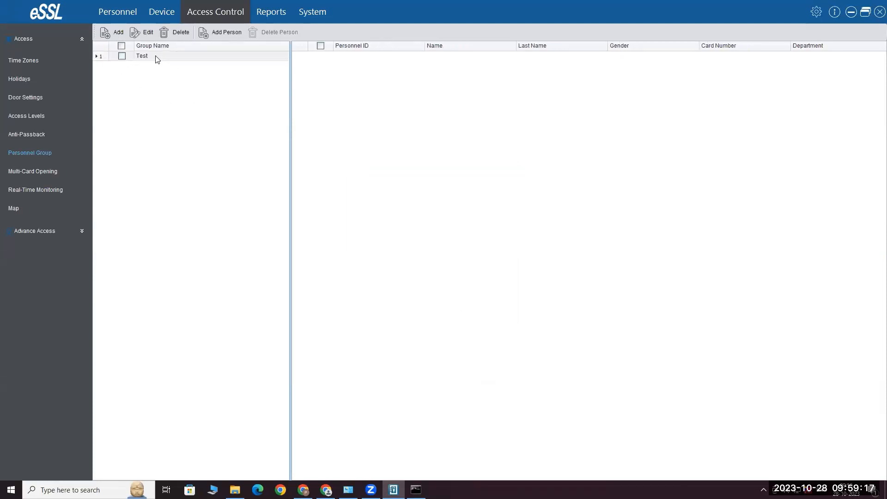
Add personnel 1 and 100 to the Test group and sync the change to the devices
left_click(203, 58)
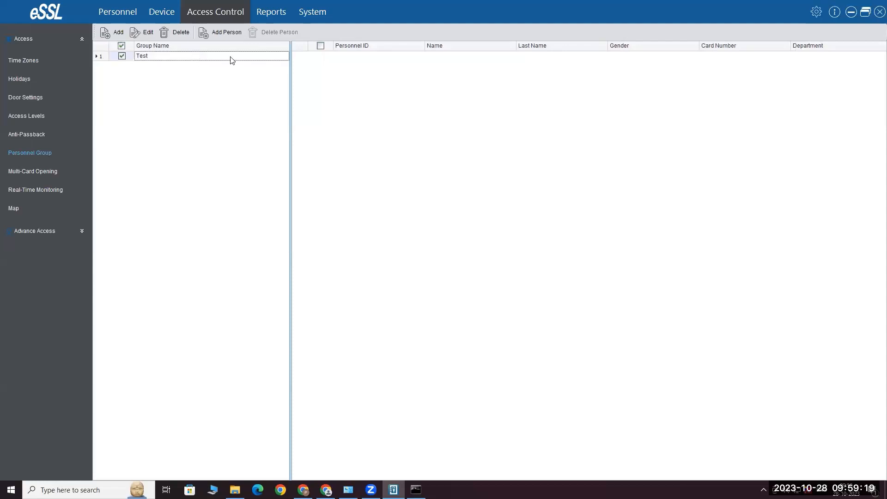
left_click(226, 32)
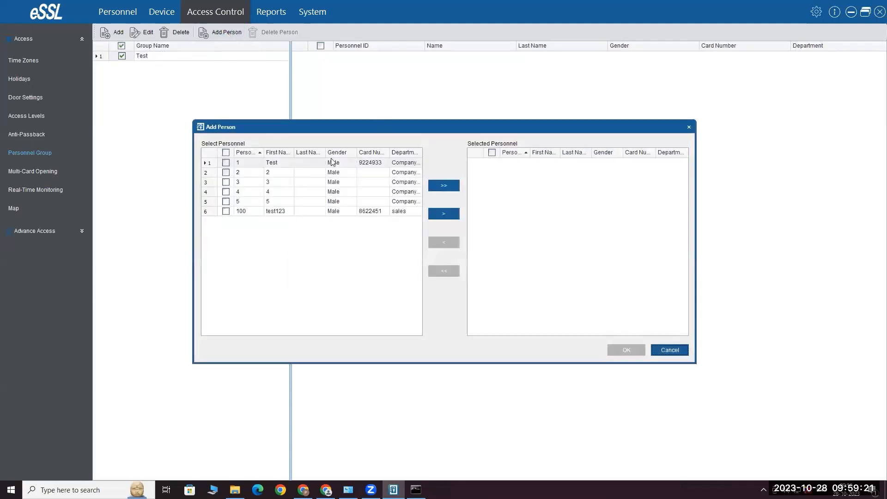
left_click(226, 163)
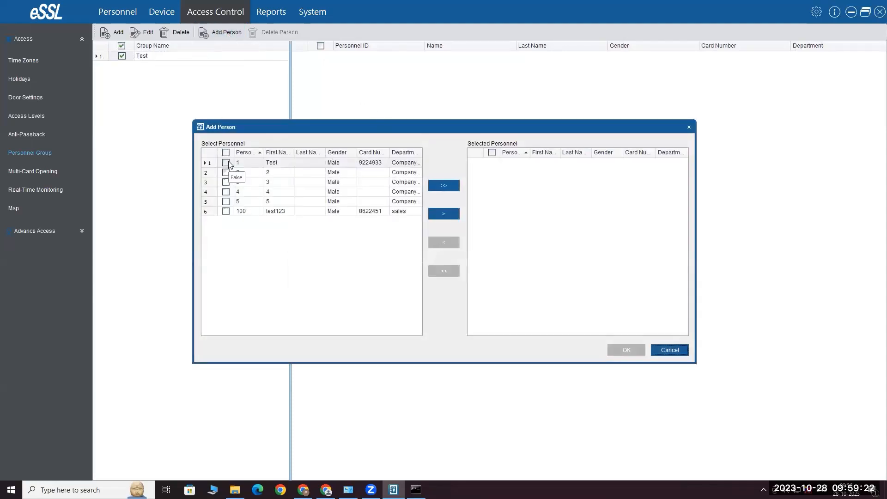
left_click(230, 211)
left_click(444, 215)
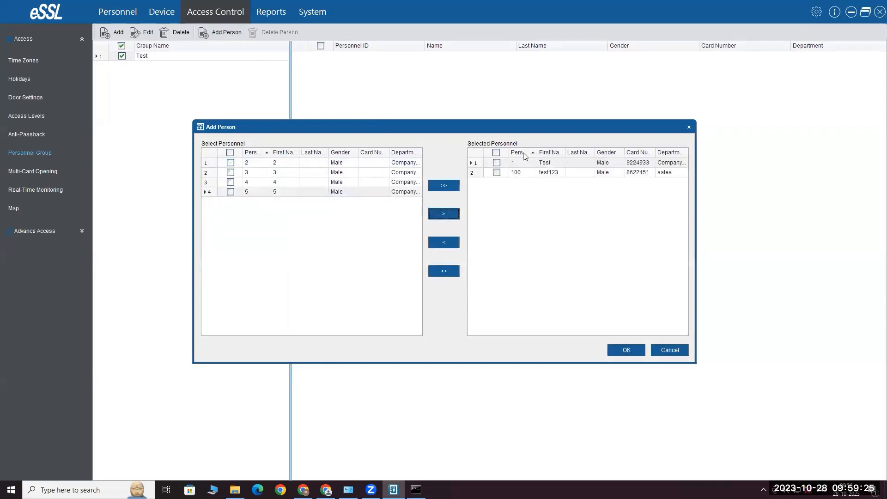
left_click(629, 349)
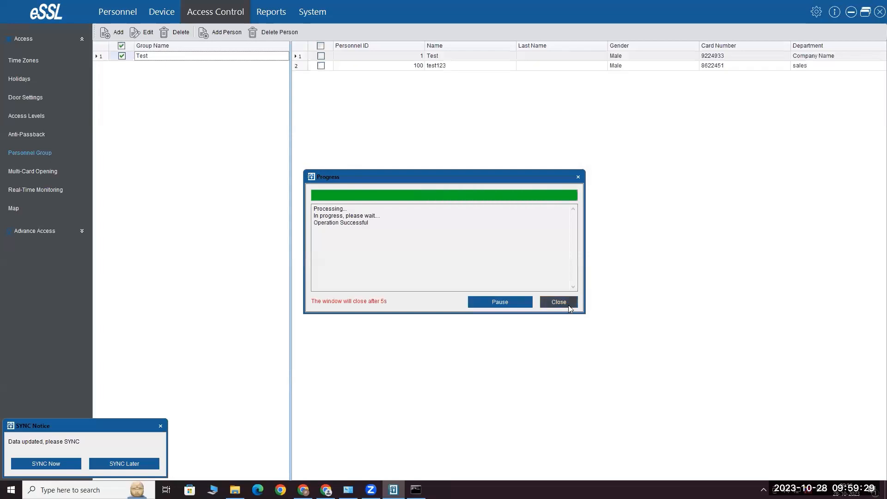
left_click(569, 305)
left_click(52, 467)
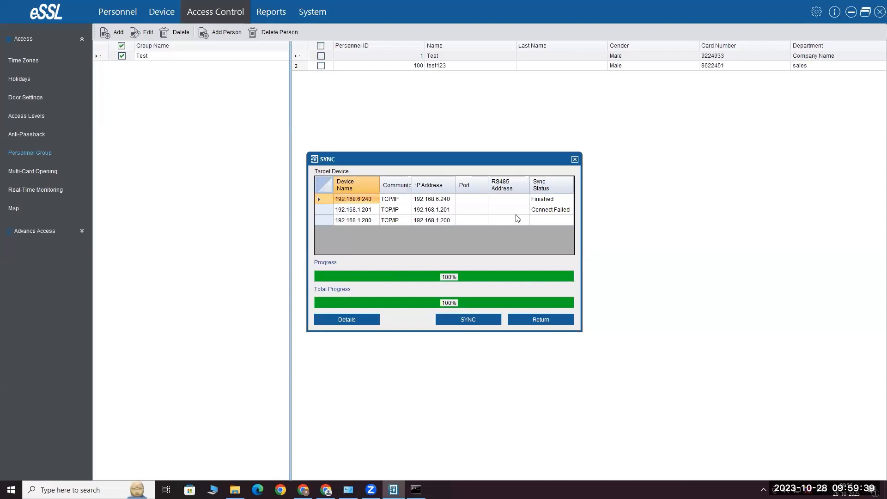
left_click(556, 318)
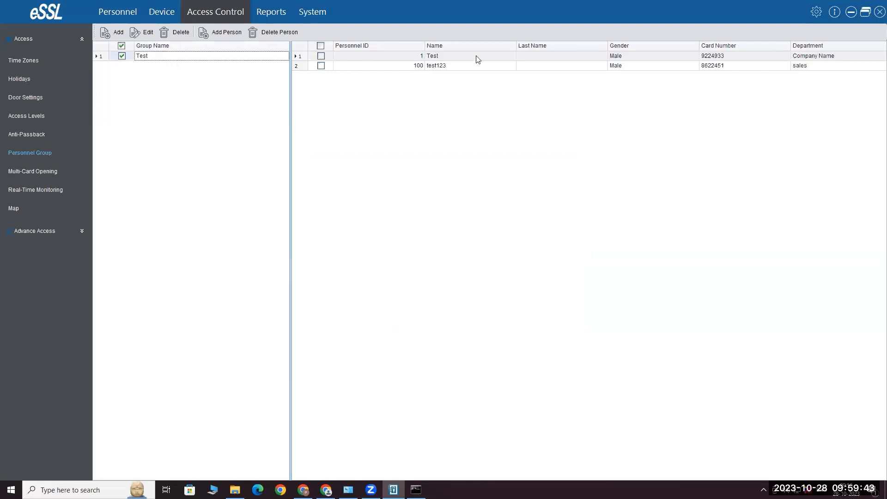
Draft a door 192.168.1.201-1 combination needing 2 from Test, discard it, and open Real-Time Monitoring
left_click(55, 175)
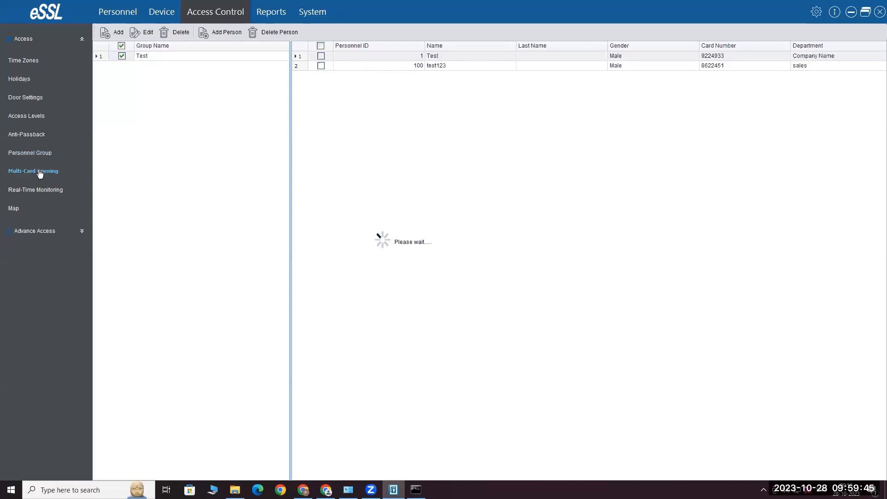
left_click(113, 31)
left_click(465, 169)
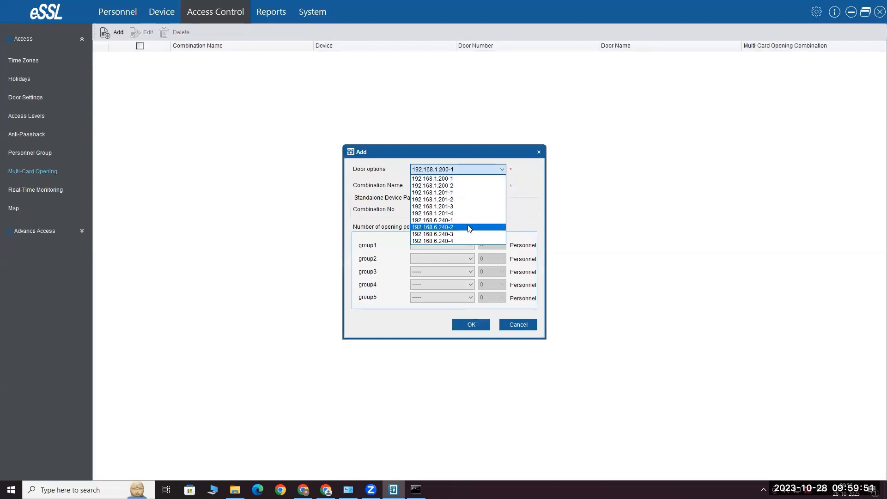
left_click(451, 192)
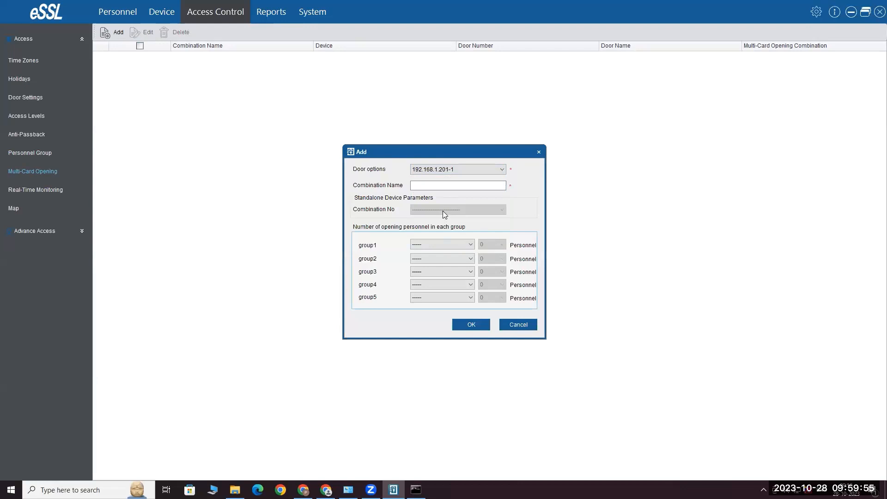
left_click(454, 244)
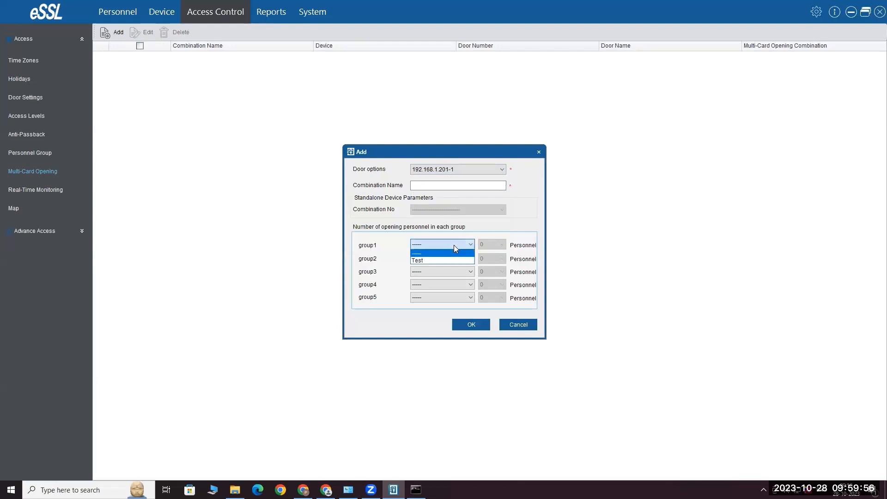
left_click(491, 245)
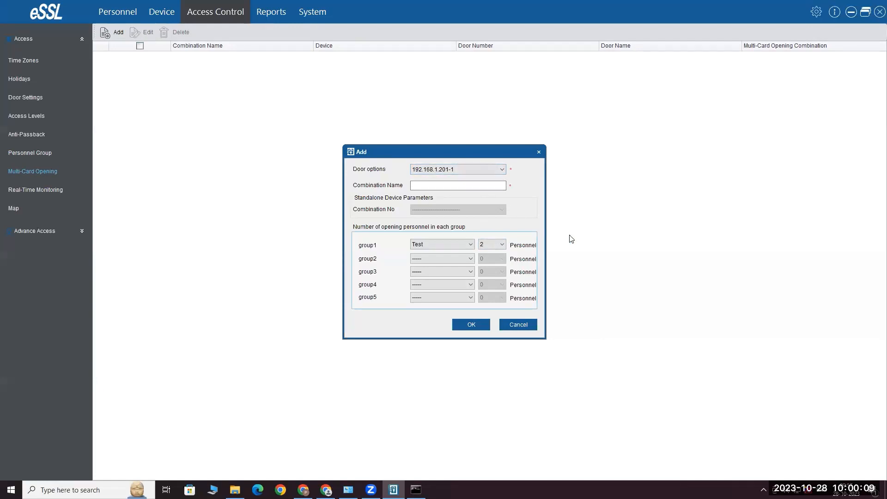
left_click(528, 323)
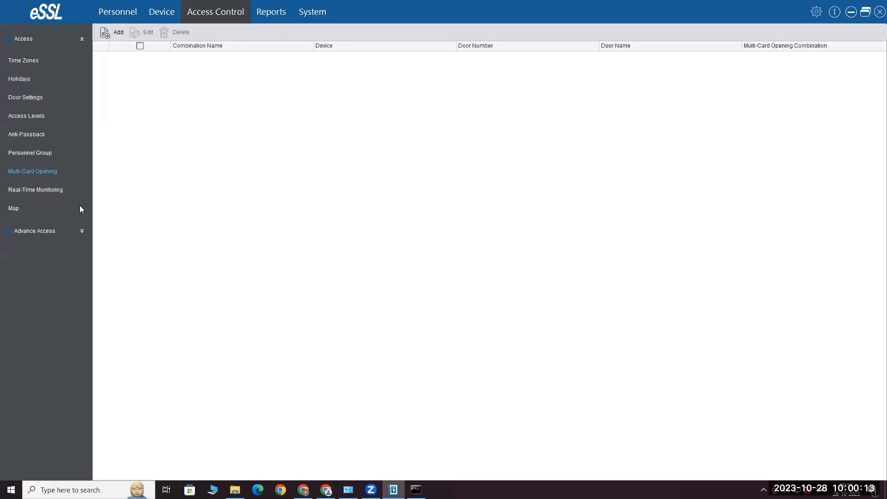
left_click(48, 190)
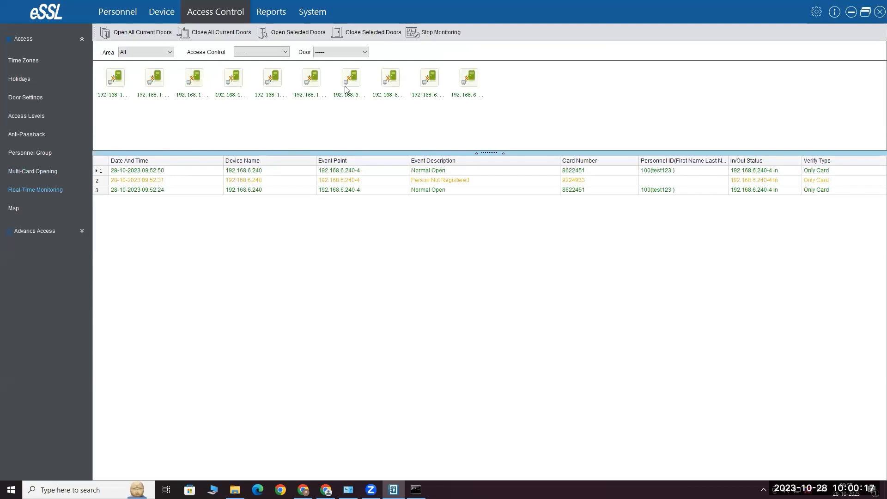
Expand the Advance Access section in the sidebar
left_click(83, 230)
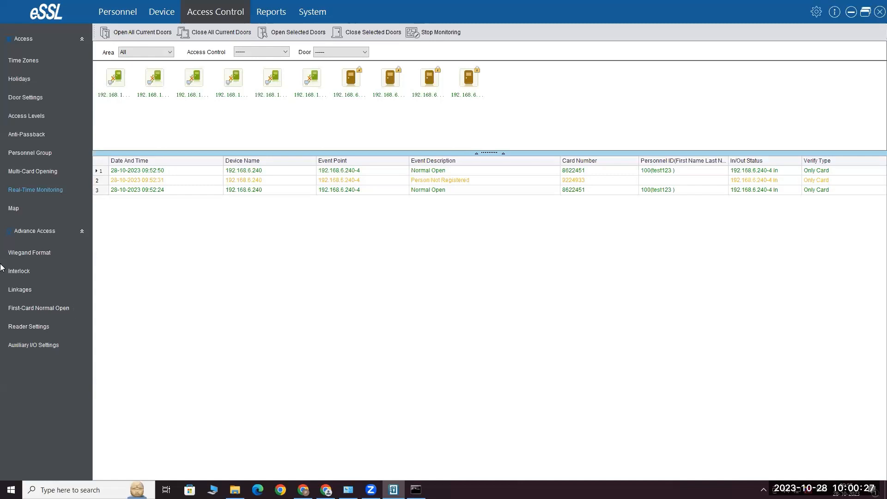
Draft an interlock for doors 1 and 2 on device 192.168.6.240, cancel it, and move to Linkages
left_click(25, 275)
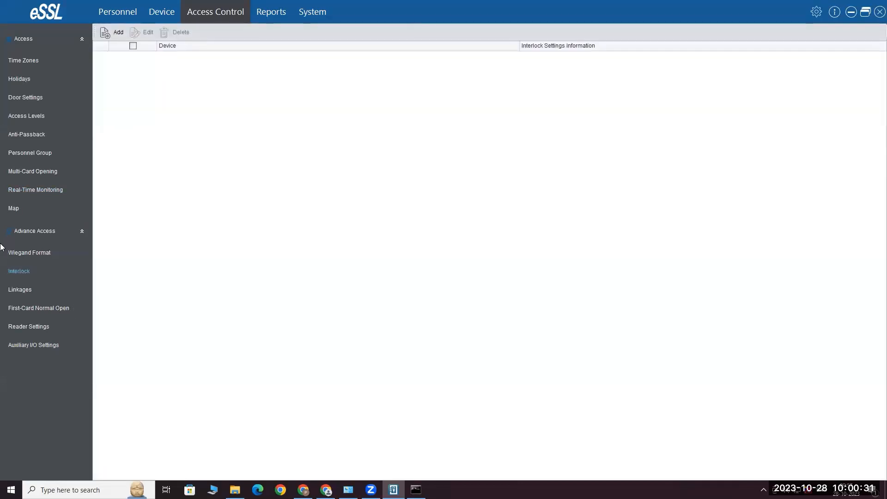
left_click(111, 30)
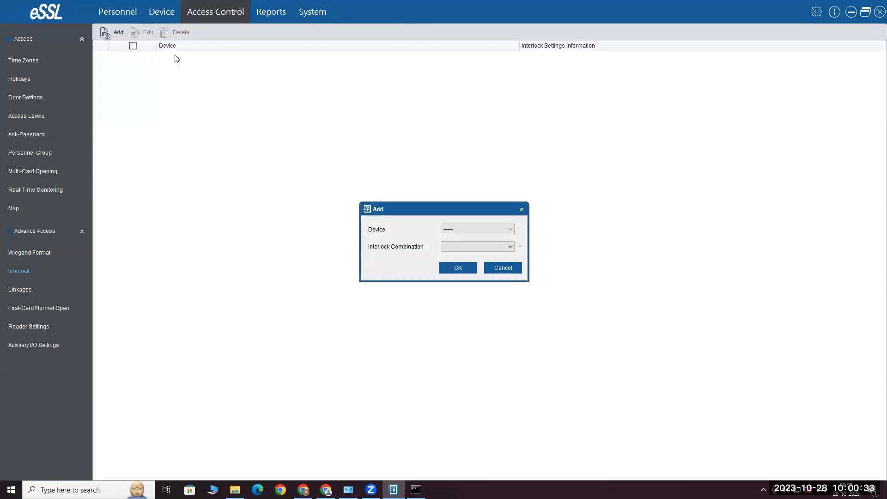
left_click(476, 229)
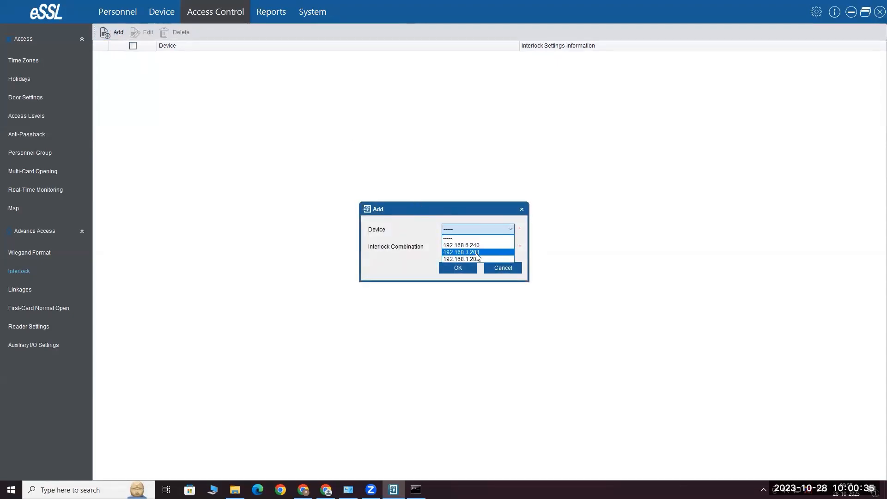
left_click(462, 245)
left_click(464, 248)
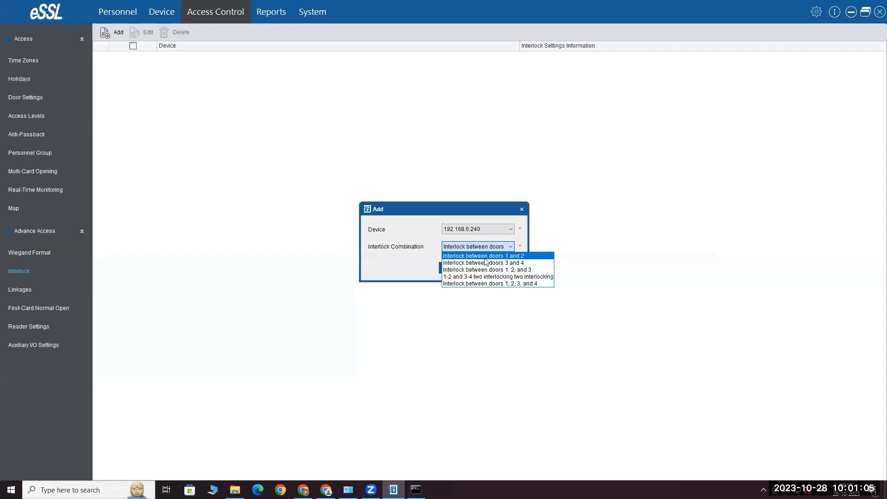
left_click(531, 256)
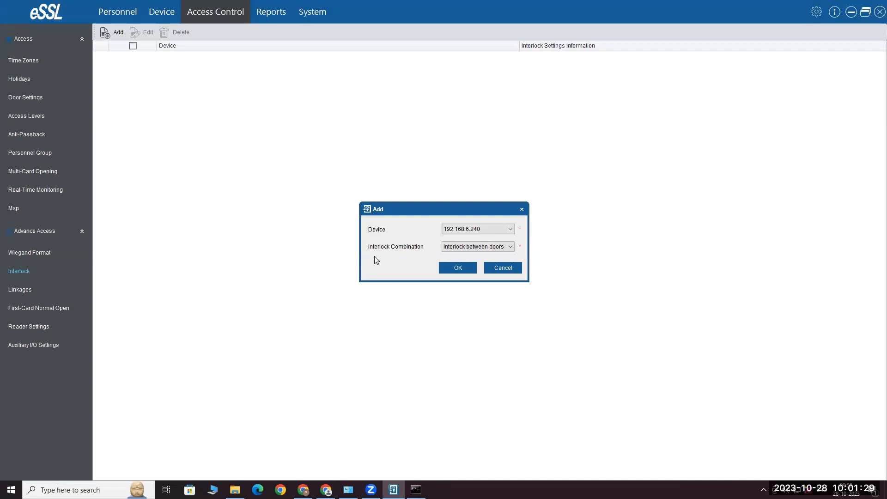
left_click(514, 271)
left_click(29, 292)
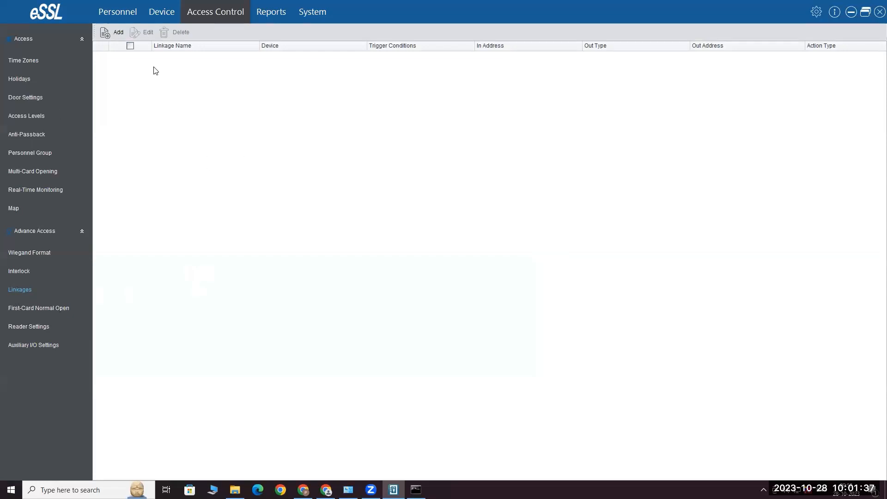
Start a linkage named Test for device 192.168.6.240 and bring up the trigger condition choices
left_click(119, 34)
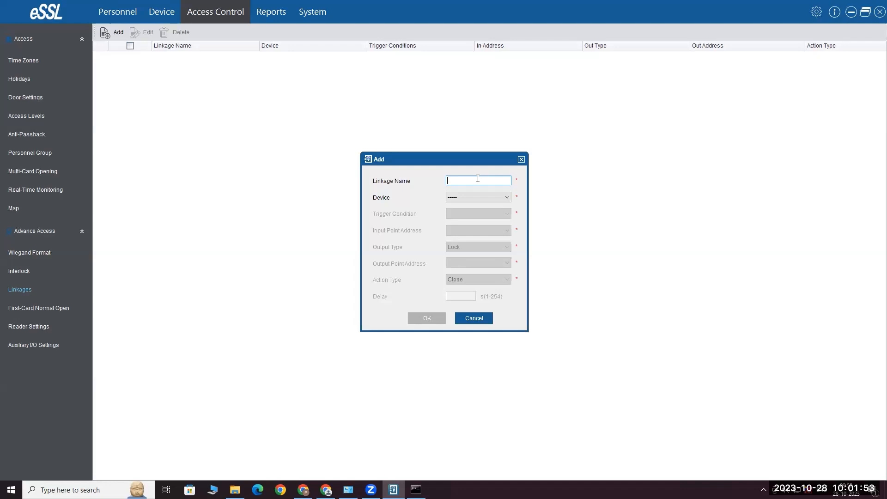
type("est")
left_click(505, 197)
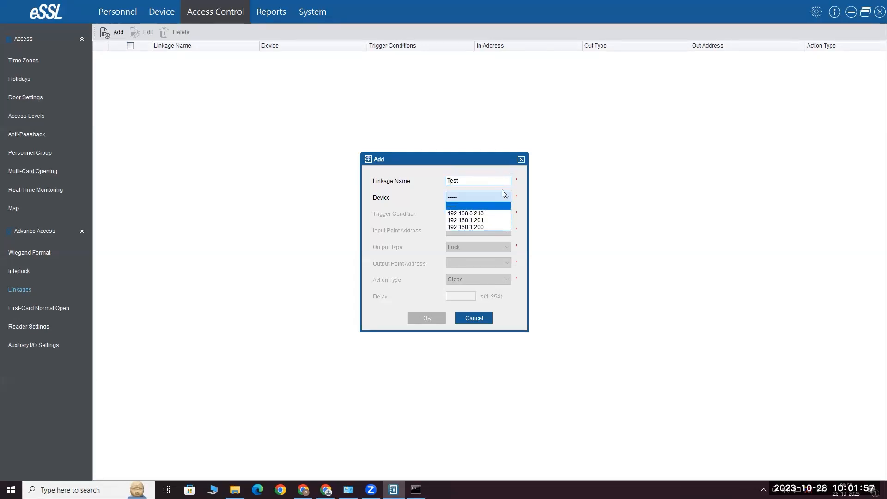
left_click(483, 214)
left_click(497, 214)
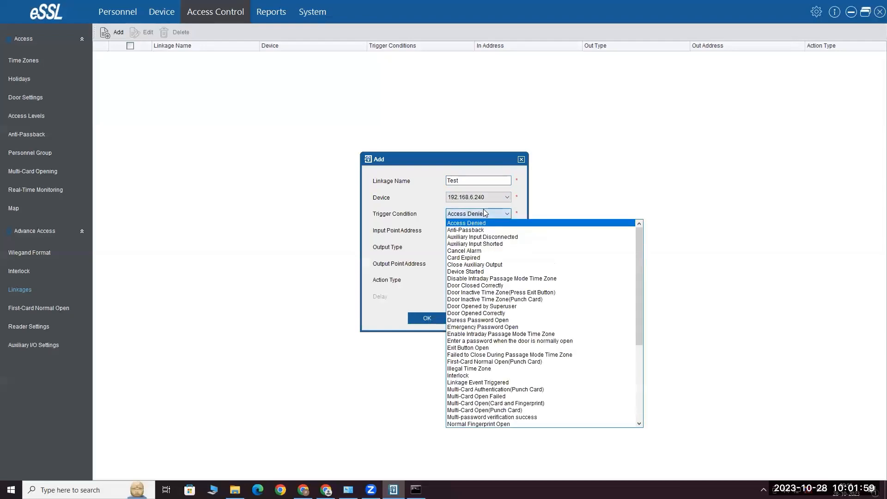
scroll(529, 283, "down", 6)
scroll(531, 370, "up", 6)
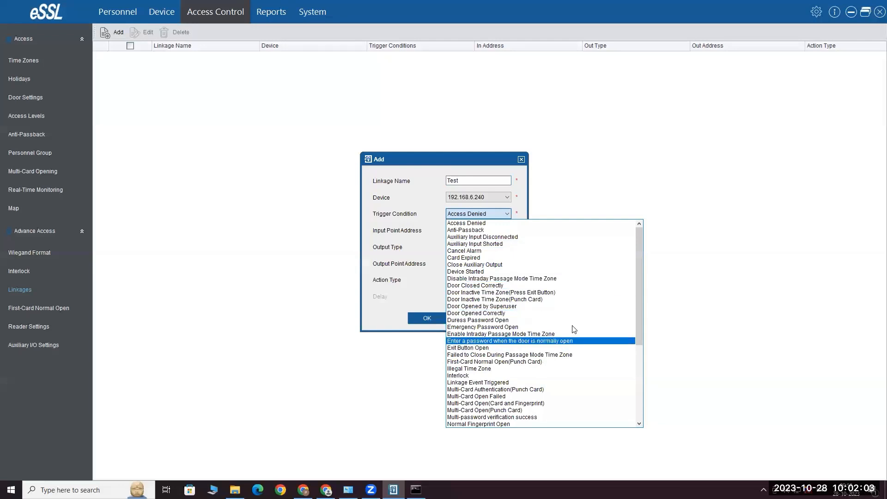
Set the Test linkage to trigger on Auxiliary Input Shorted from Auxiliary Input 2, Lock output 192.168.6.240-1, Normal Open
left_click(499, 245)
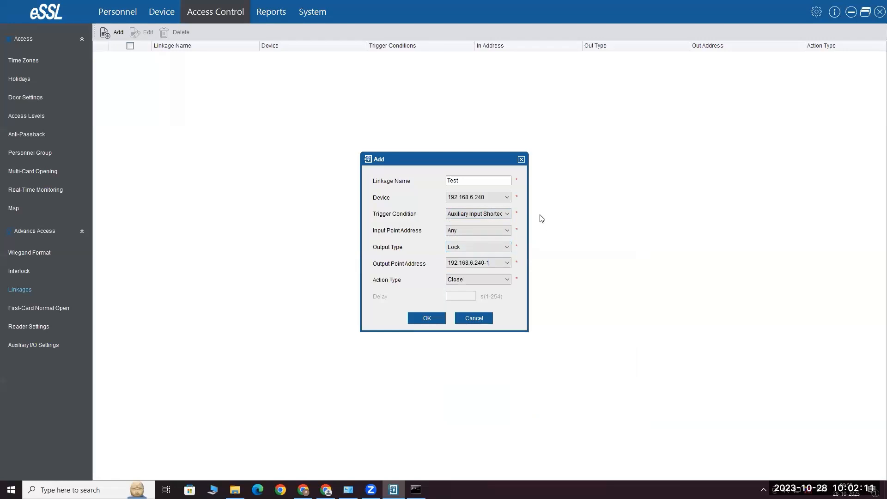
left_click(464, 232)
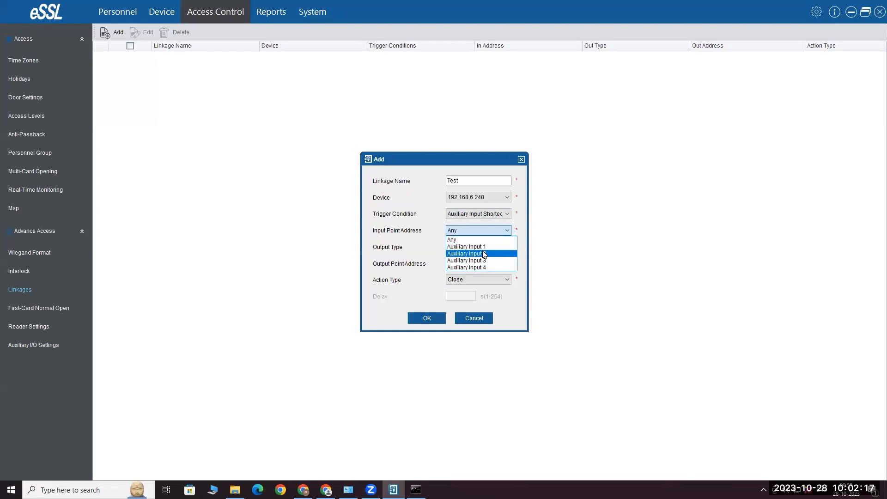
left_click(485, 254)
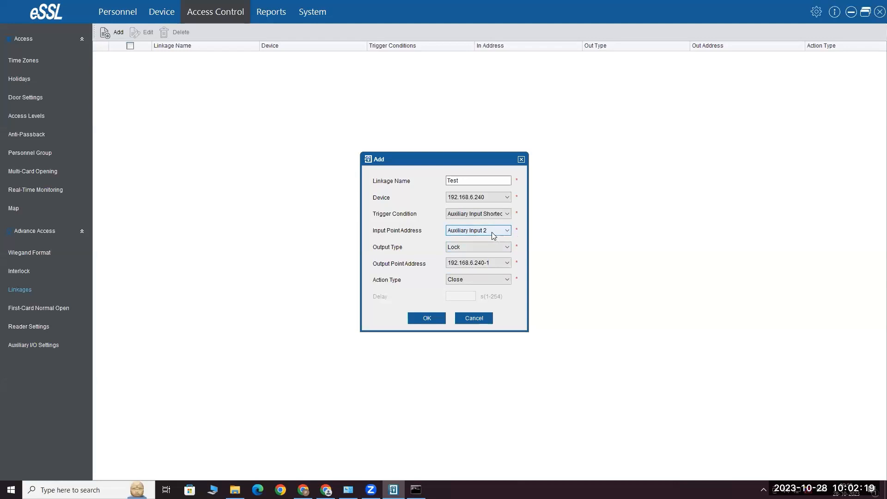
left_click(473, 248)
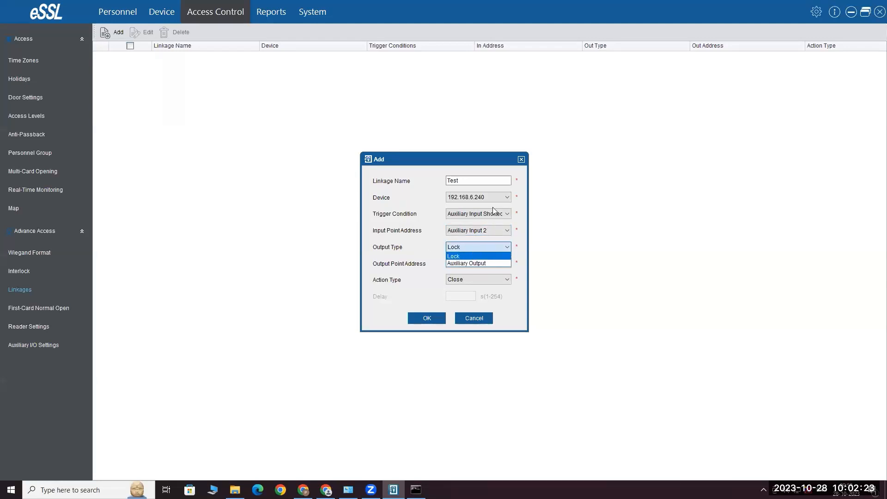
left_click(470, 245)
left_click(461, 245)
left_click(461, 246)
left_click(478, 264)
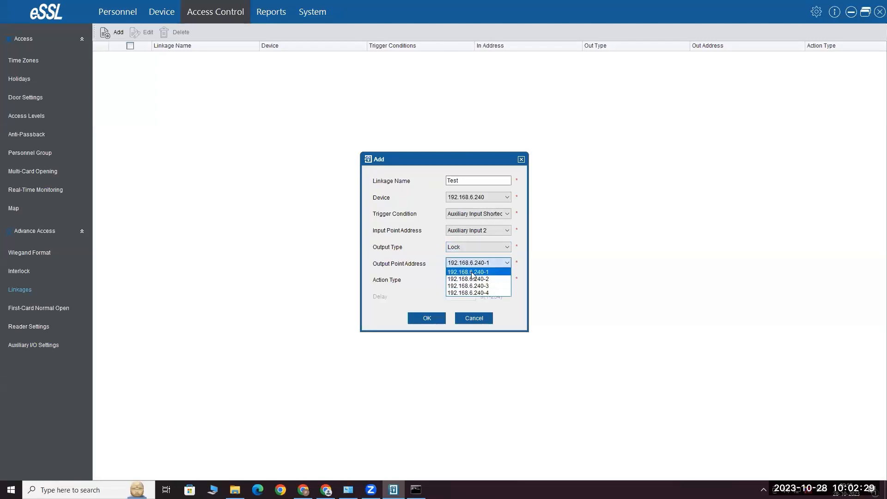
left_click(472, 270)
left_click(474, 279)
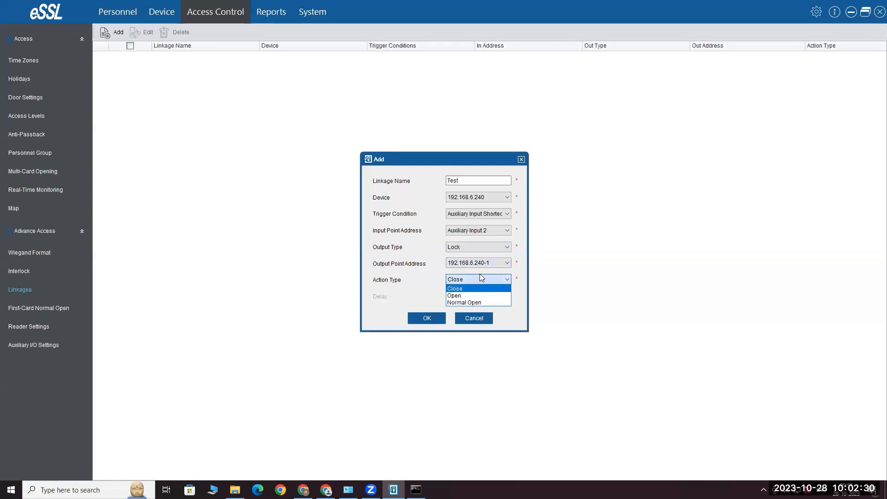
left_click(471, 302)
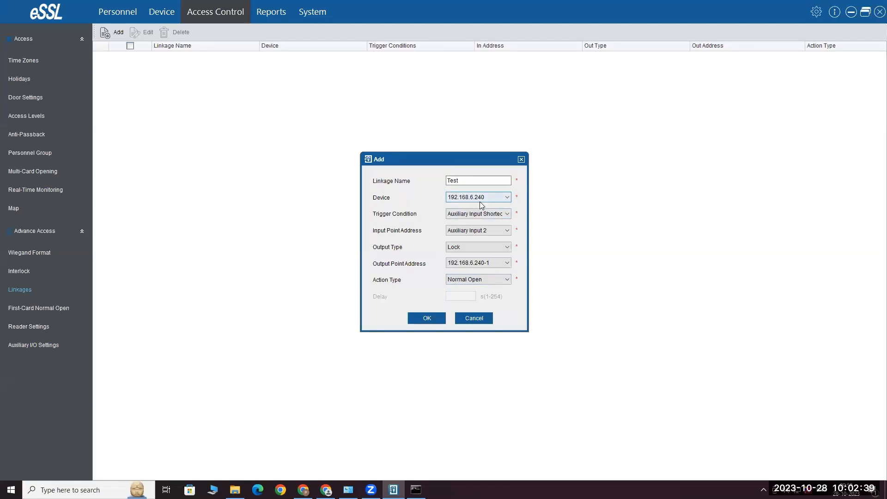
Change the output to Auxiliary Output 1 with action Close, then cancel the linkage draft
left_click(464, 244)
left_click(465, 263)
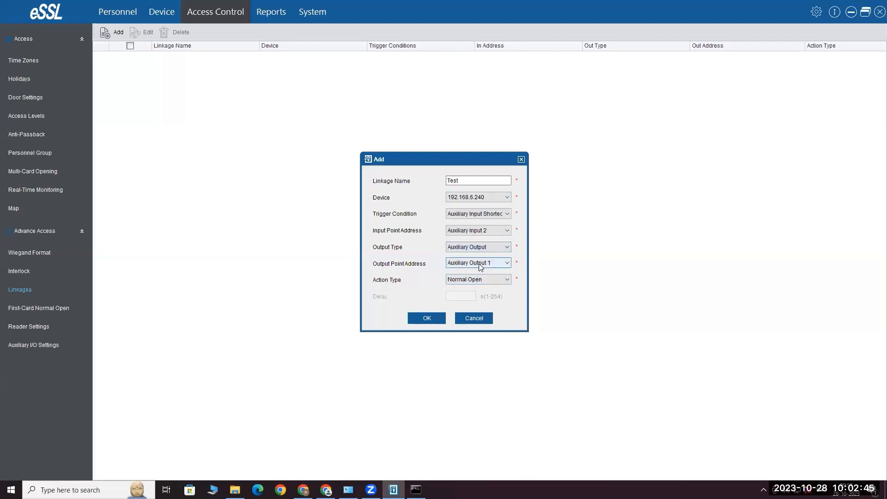
left_click(483, 265)
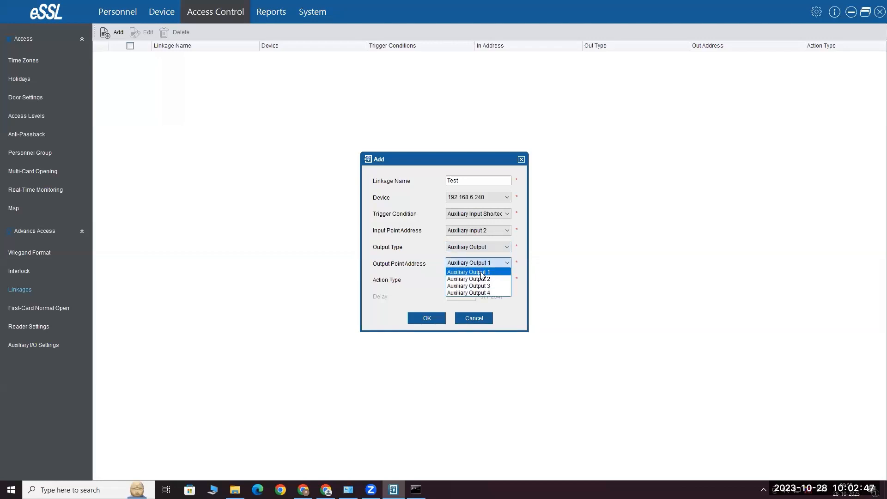
left_click(482, 274)
left_click(481, 280)
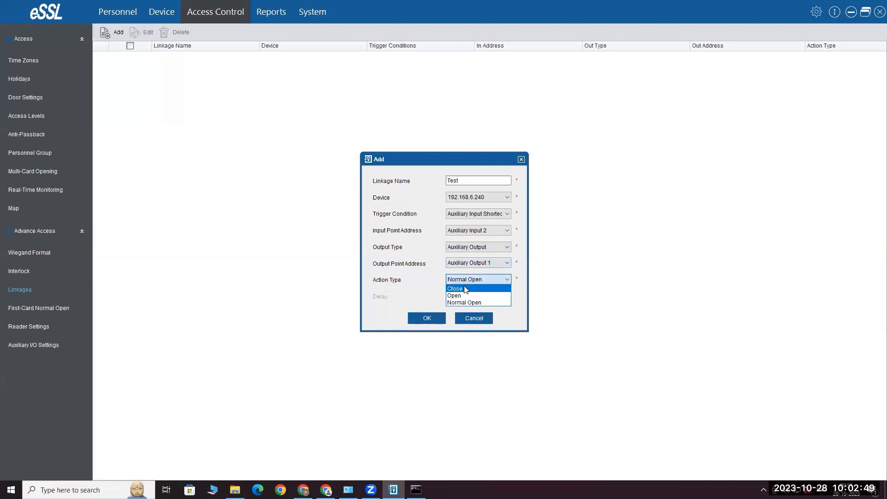
left_click(465, 289)
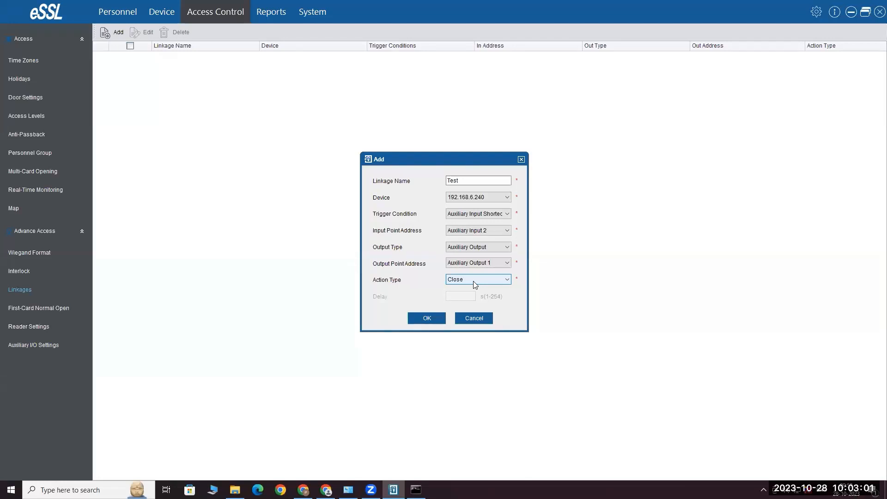
left_click(487, 321)
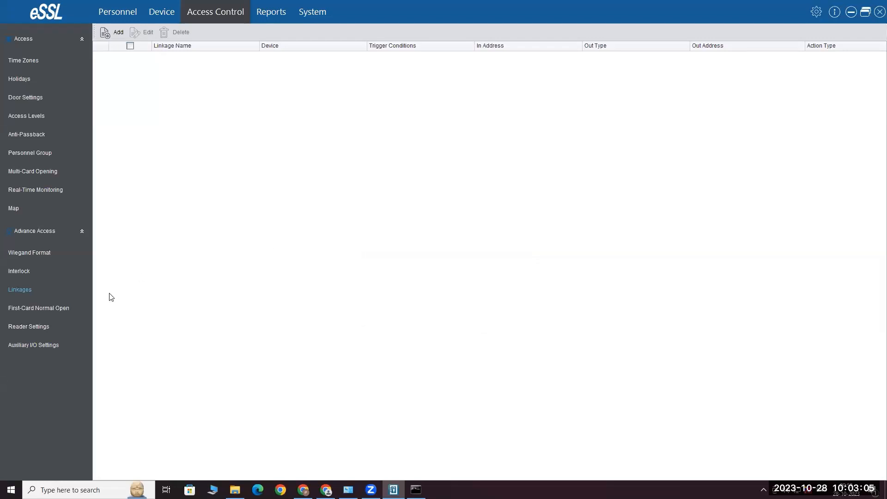
Add door 192.168.1.200-1 with 24-Hour Accessible to the First-Card Normal Open settings
left_click(46, 309)
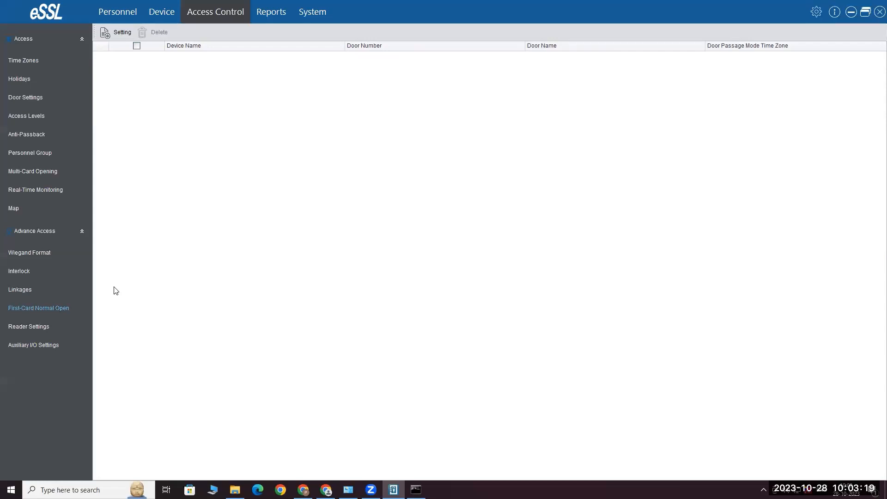
left_click(121, 33)
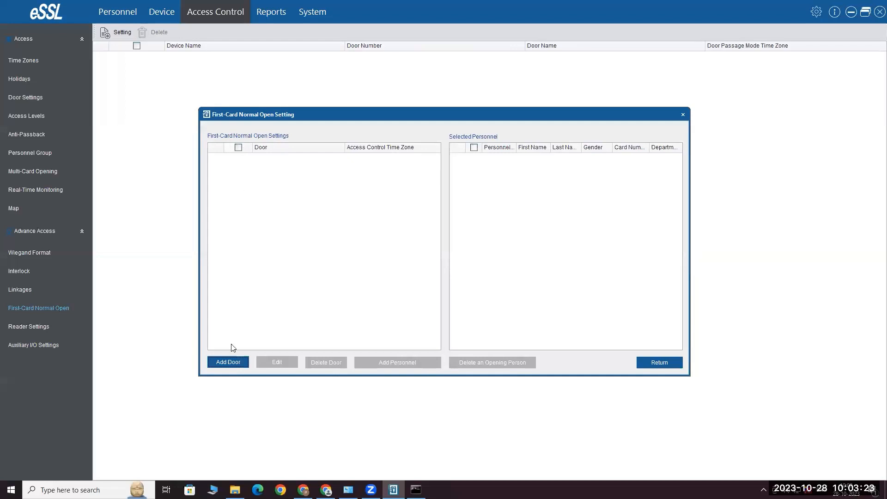
left_click(228, 362)
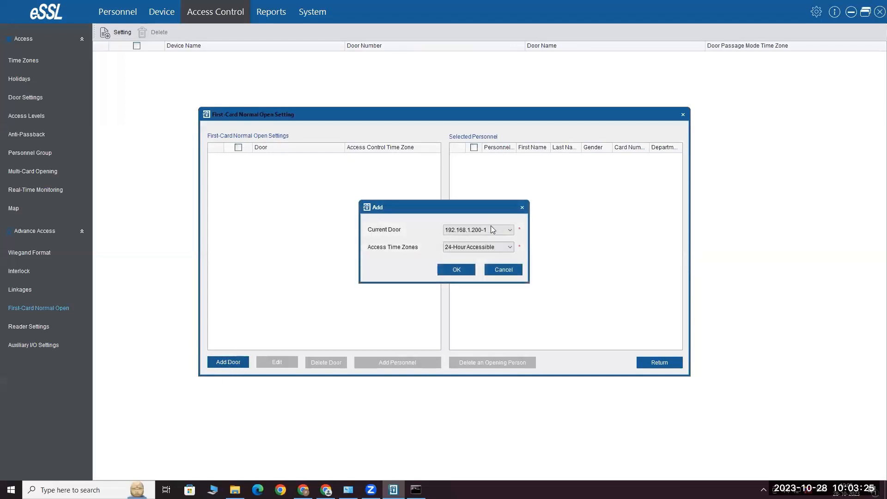
left_click(490, 231)
left_click(480, 237)
left_click(465, 273)
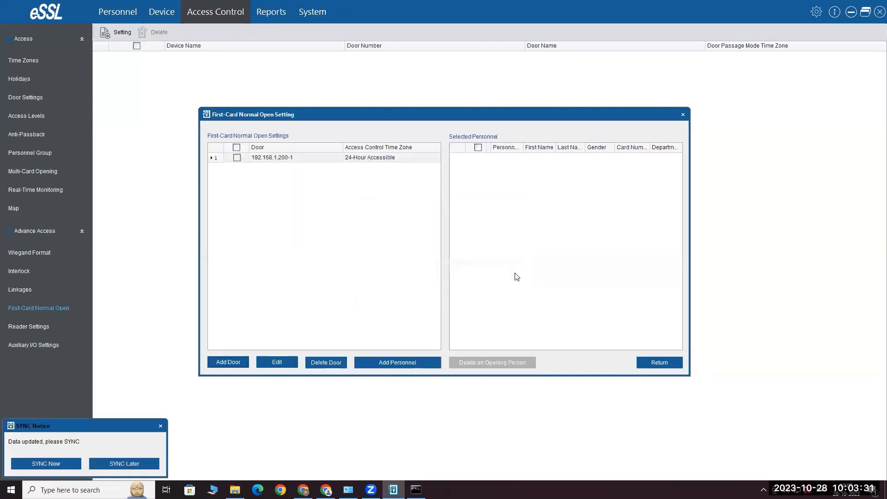
Tick door 192.168.1.200-1, defer syncing, and open its personnel picker
left_click(408, 363)
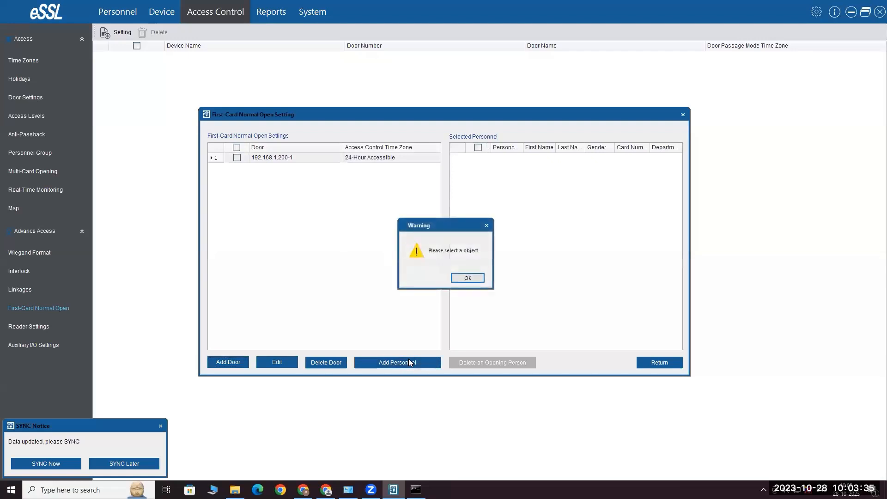
left_click(468, 278)
left_click(259, 158)
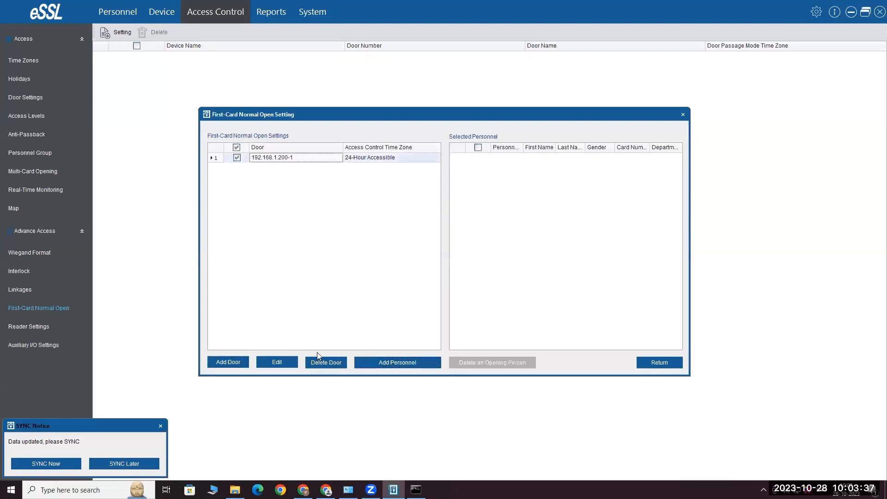
left_click(127, 464)
left_click(415, 363)
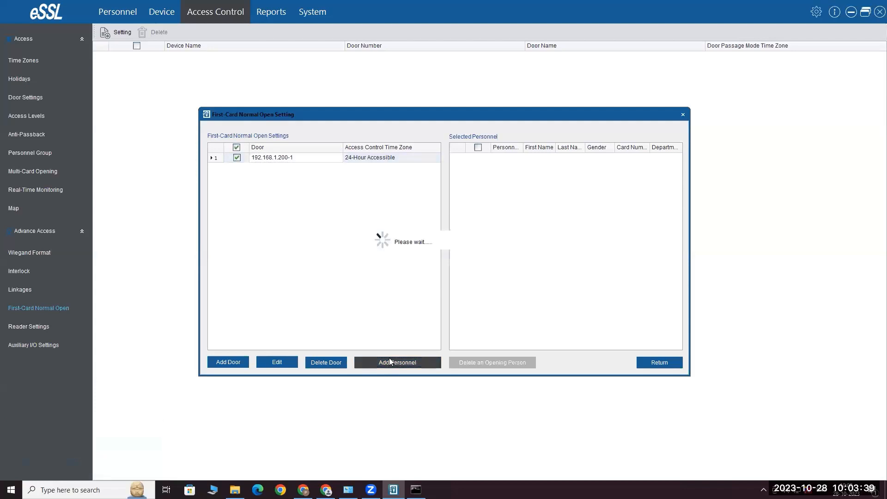
Assign the test person as first-card opener for door 192.168.1.200-1, return to the list, and sync later
left_click(230, 163)
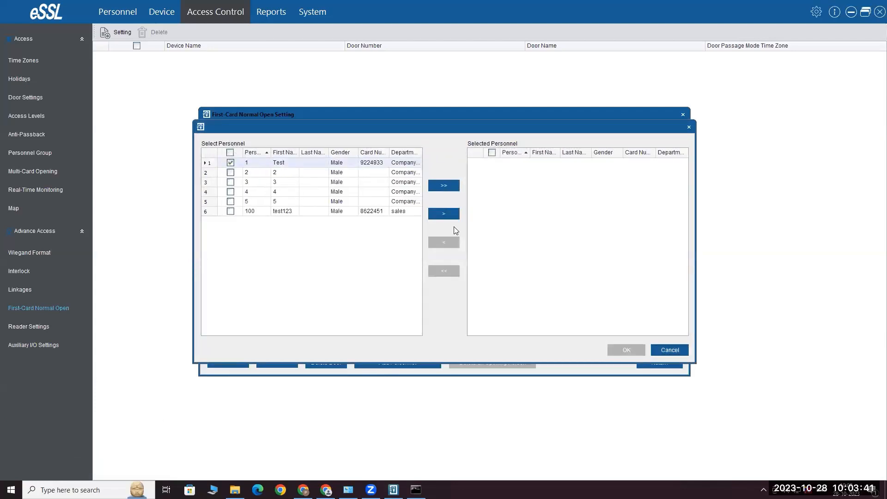
left_click(444, 215)
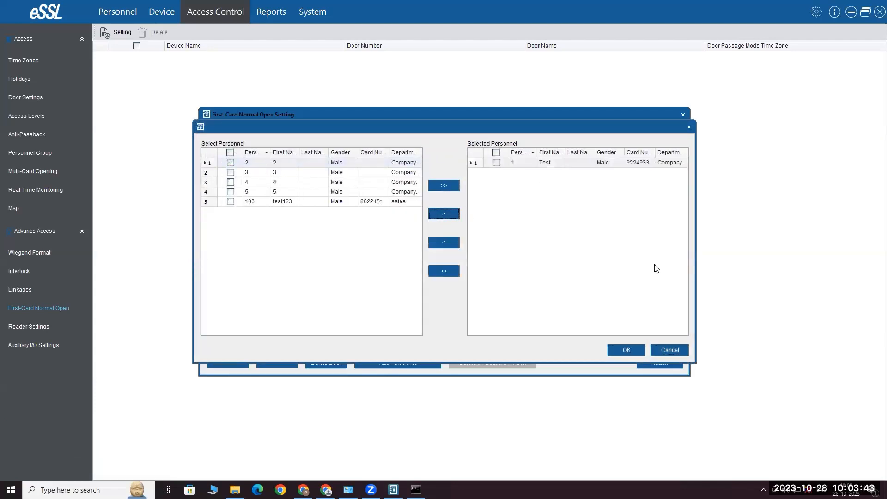
left_click(626, 349)
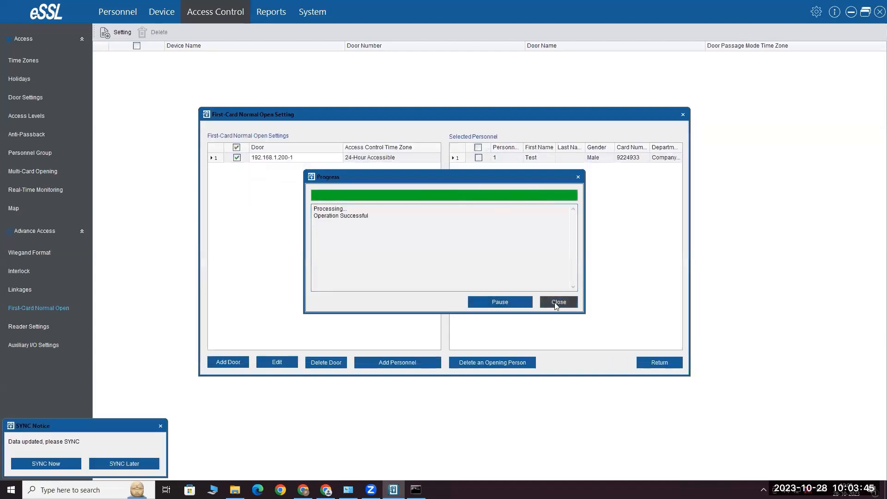
left_click(564, 305)
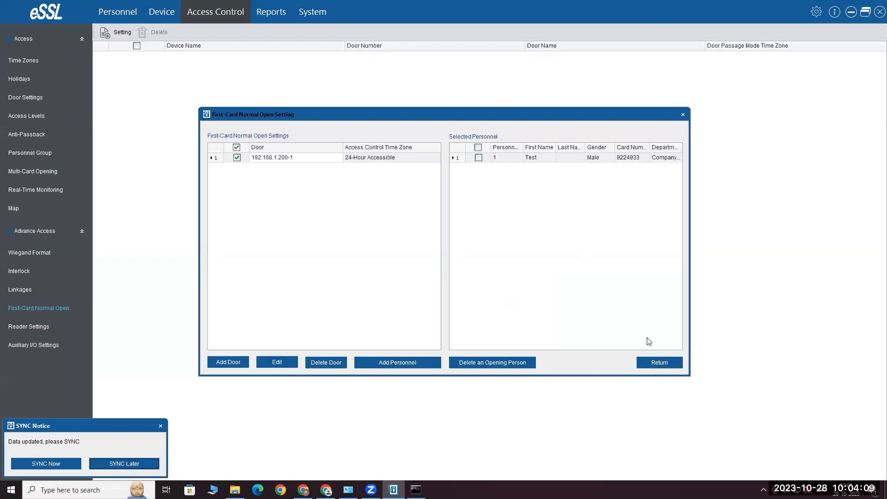
left_click(657, 360)
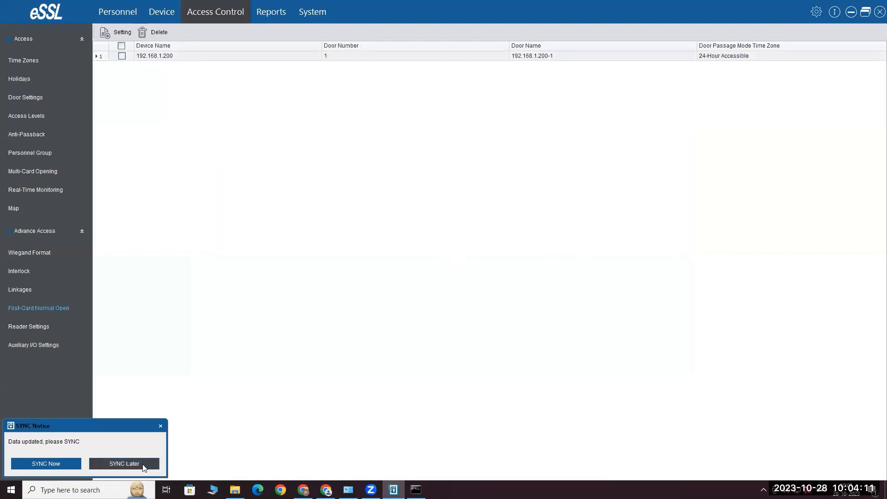
left_click(143, 466)
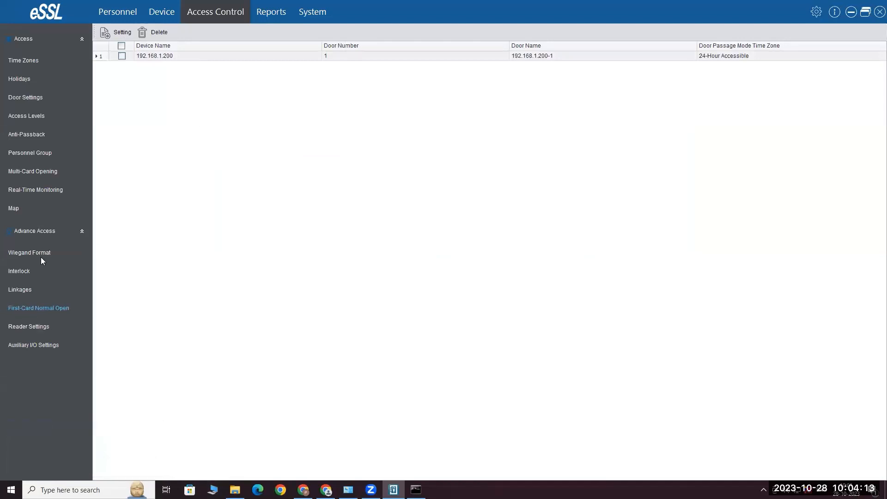
Review door 192.168.1.200-1's settings, leaving sensor type None and verify type Only Card, then cancel
left_click(37, 103)
left_click(179, 57)
double_click(179, 57)
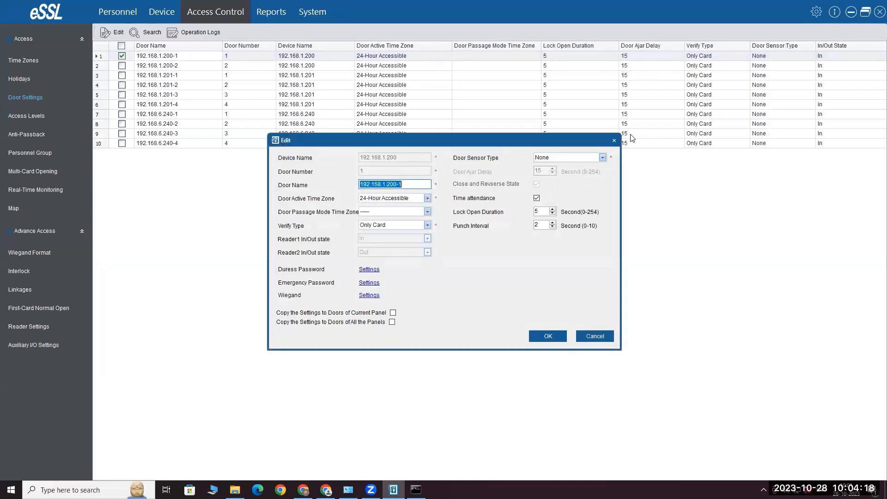
left_click(603, 158)
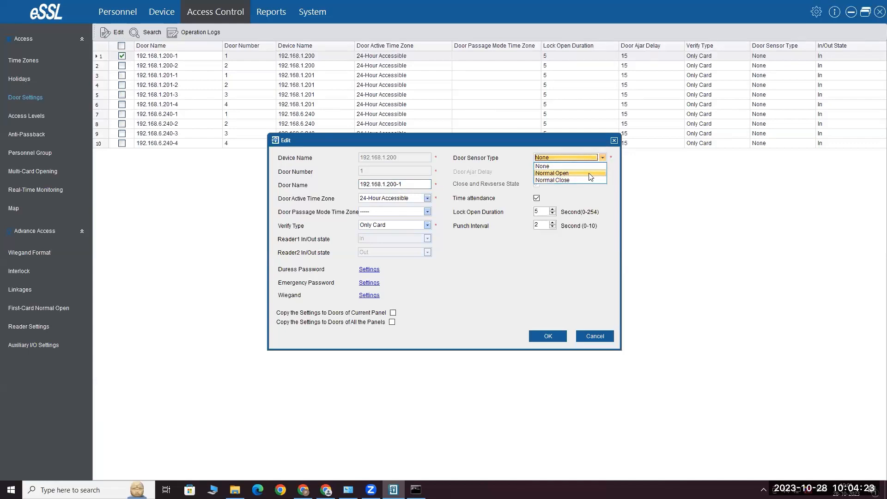
left_click(605, 156)
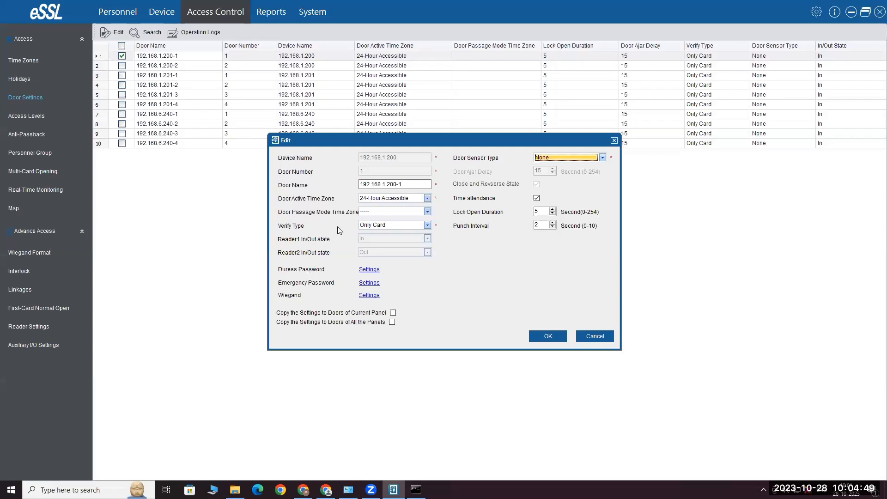
left_click(427, 225)
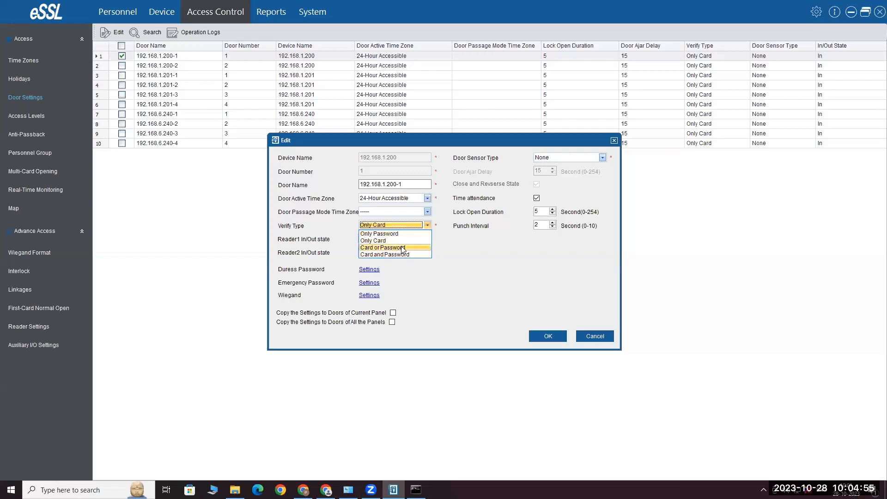
left_click(608, 340)
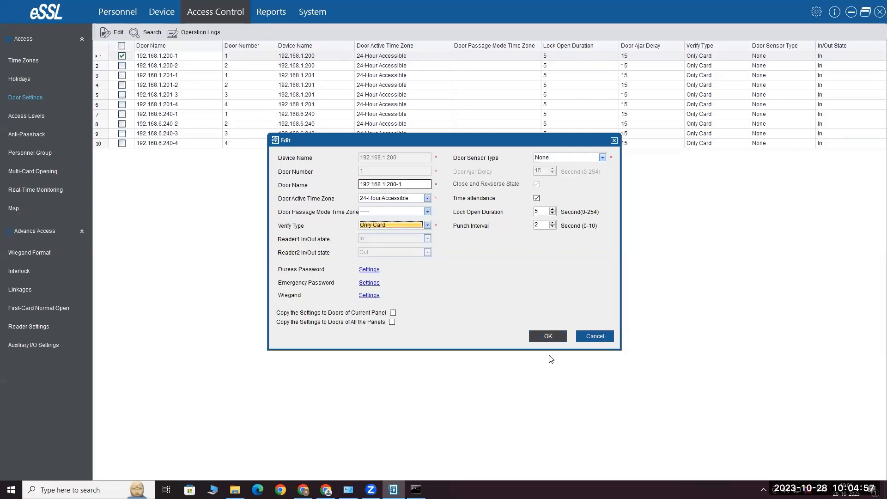
left_click(596, 337)
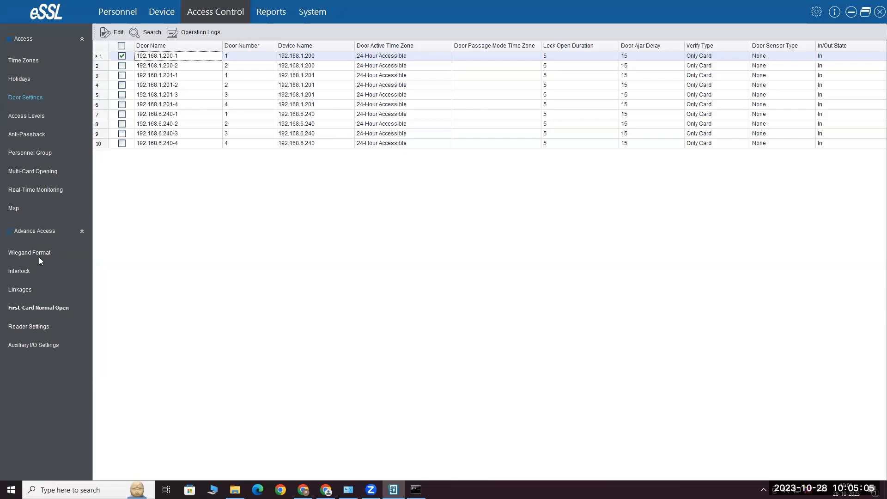
In event reports, filter today's events to device 192.168.6.240
left_click(156, 10)
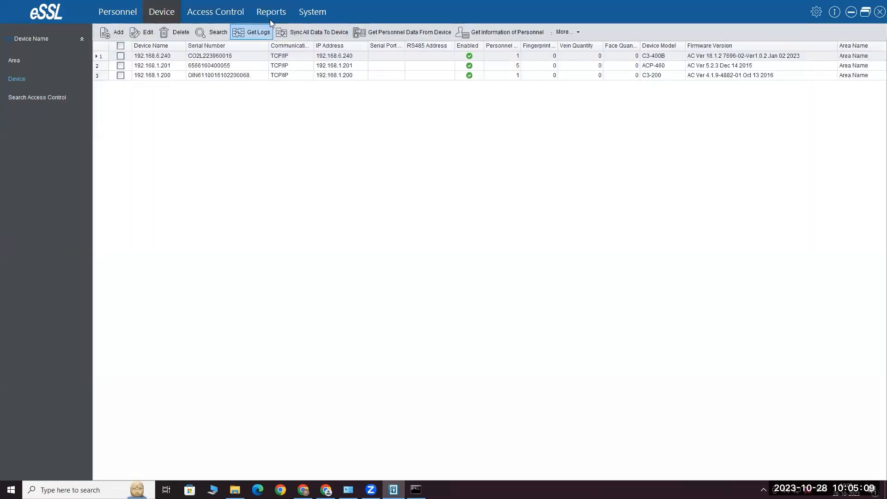
left_click(282, 14)
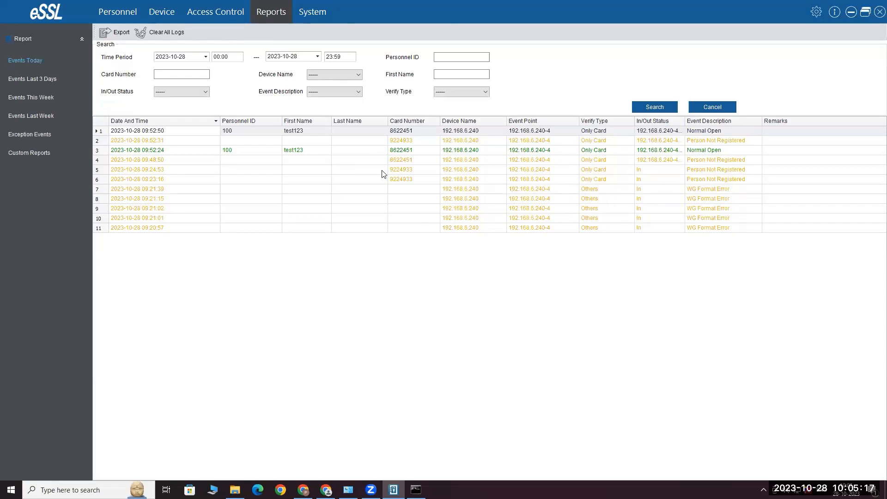
left_click(206, 57)
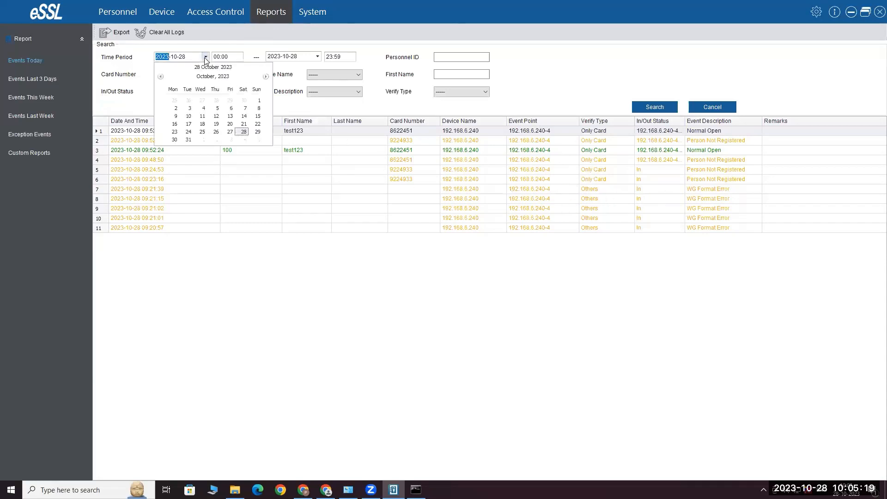
left_click(206, 57)
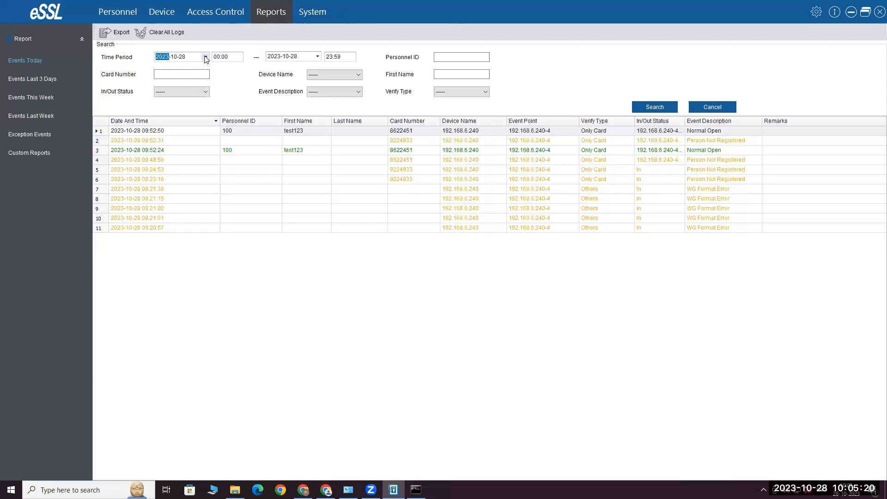
left_click(339, 75)
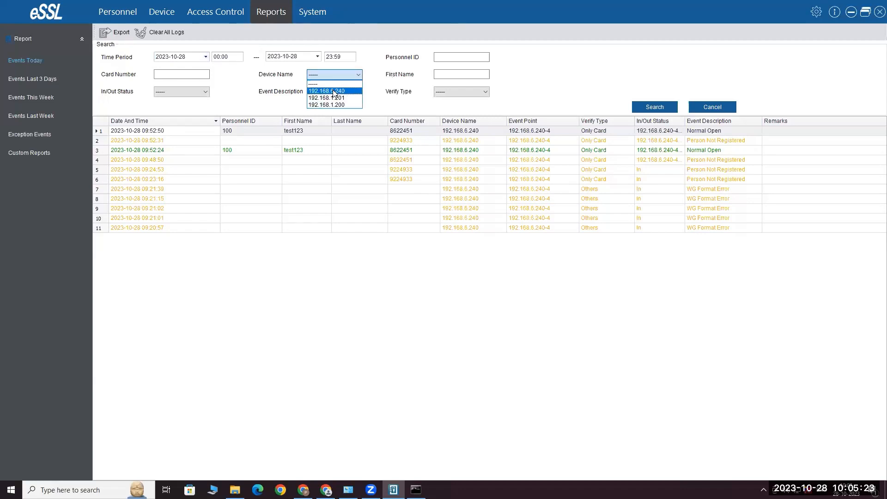
left_click(334, 91)
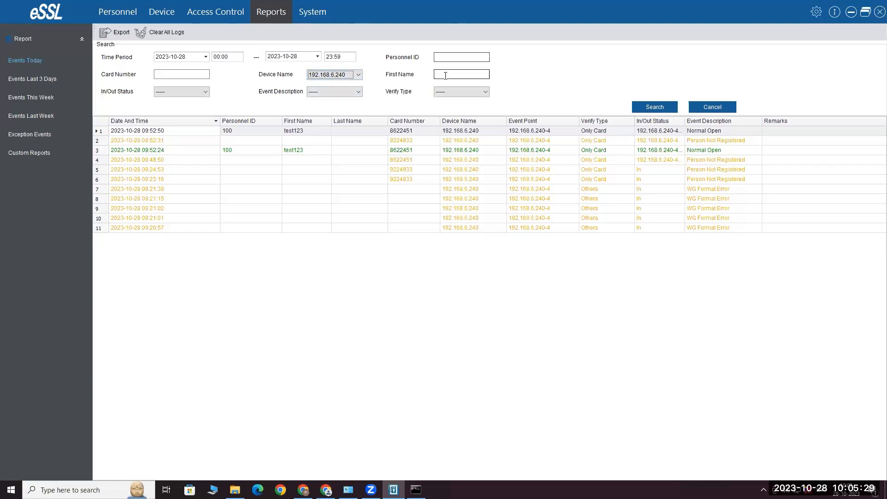
Look over the verify type and event description filters without choosing, then go to Custom Reports
left_click(459, 92)
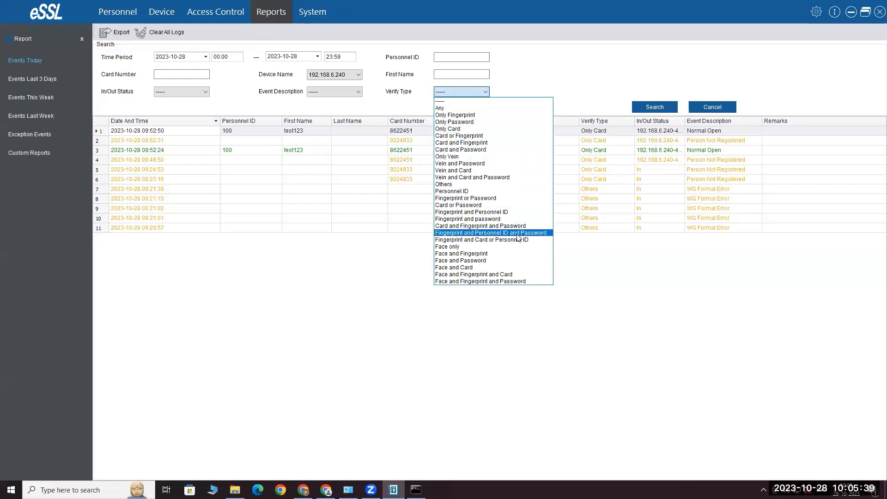
left_click(343, 91)
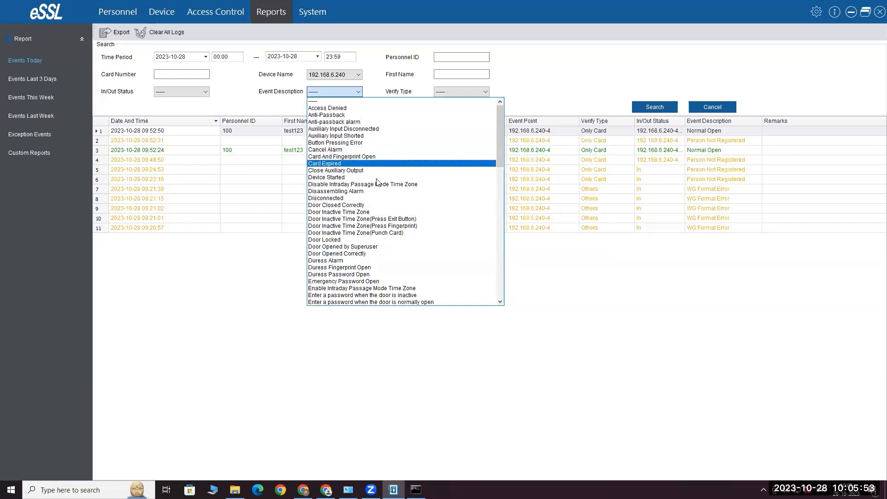
left_click(335, 41)
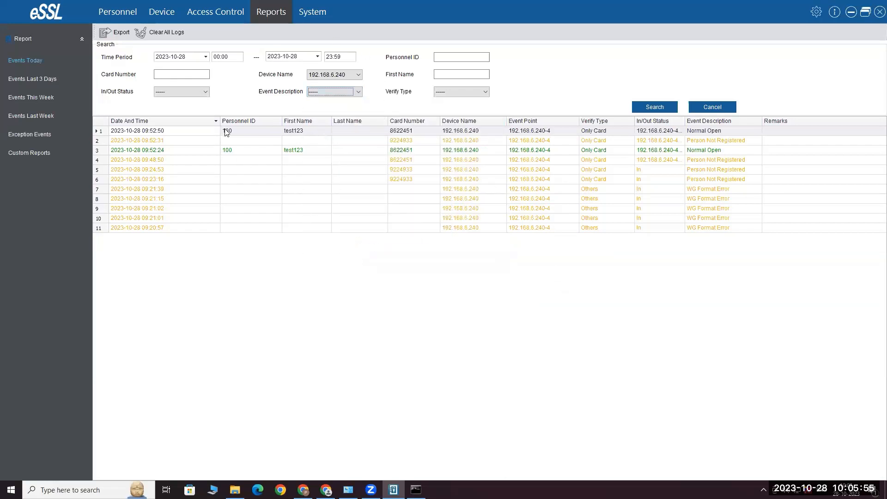
left_click(62, 155)
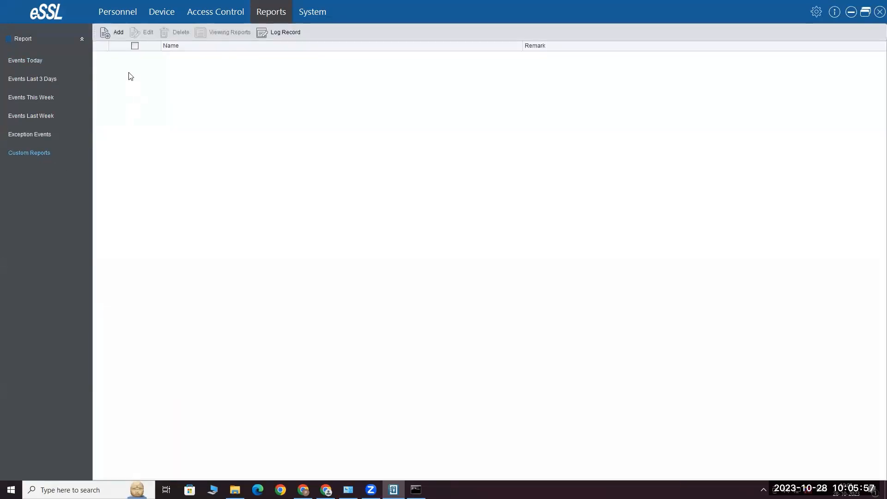
Start a custom report, expand its Device Information fields, cancel it, and go to System
left_click(116, 33)
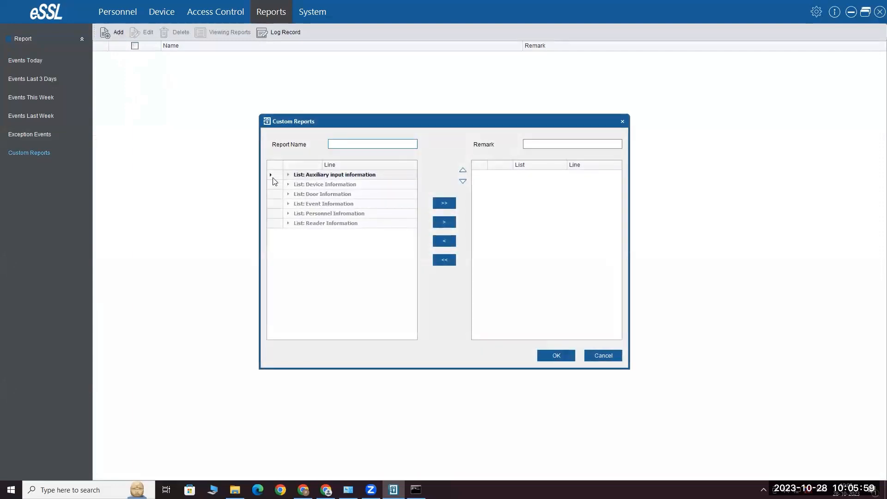
left_click(282, 186)
left_click(288, 184)
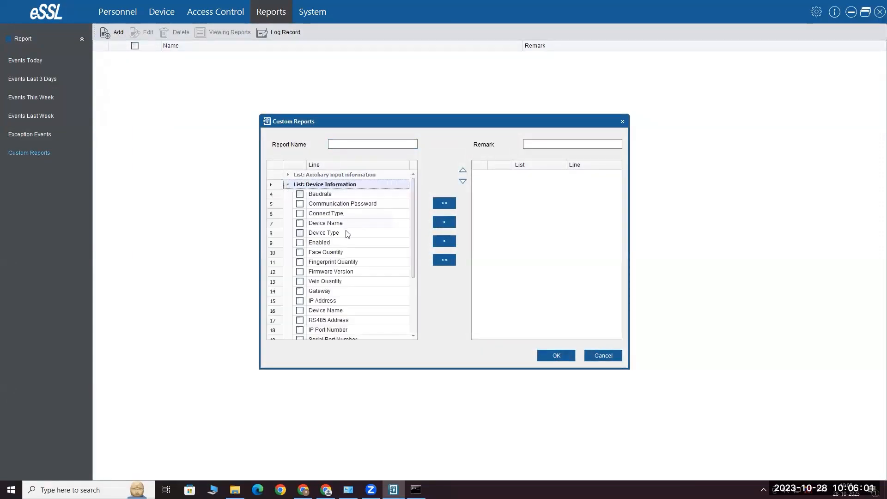
scroll(349, 283, "down", 3)
scroll(328, 291, "up", 3)
left_click(603, 356)
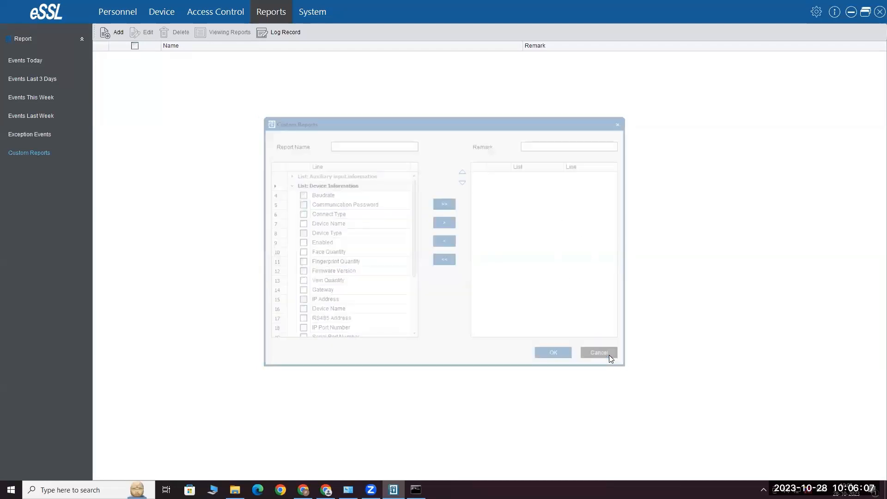
left_click(323, 11)
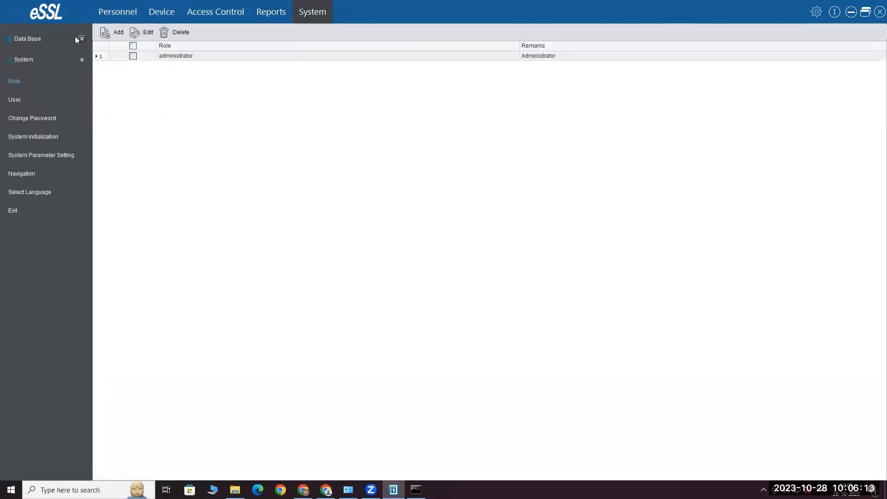
Under Data Base, open the SQL Server database connection and cancel without connecting
left_click(81, 60)
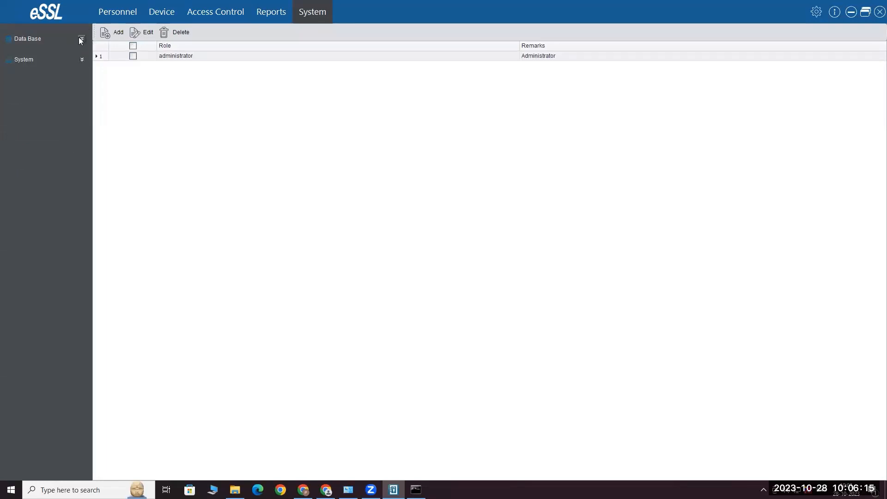
left_click(82, 39)
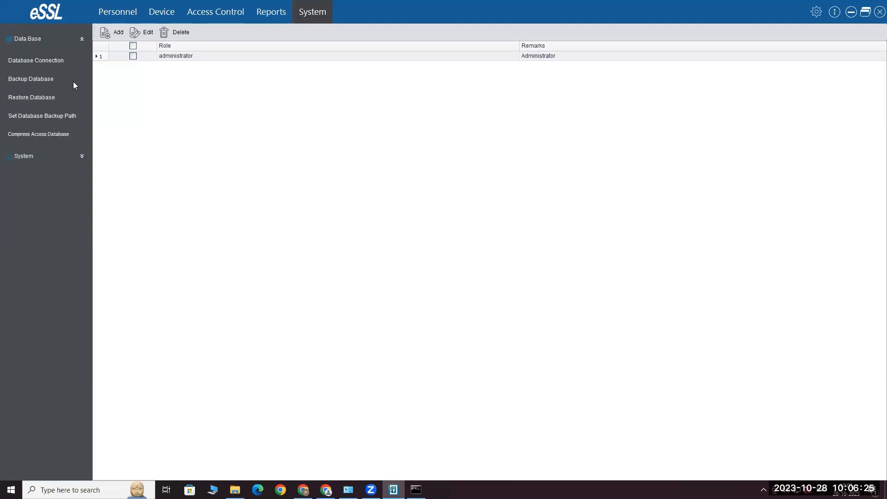
left_click(57, 64)
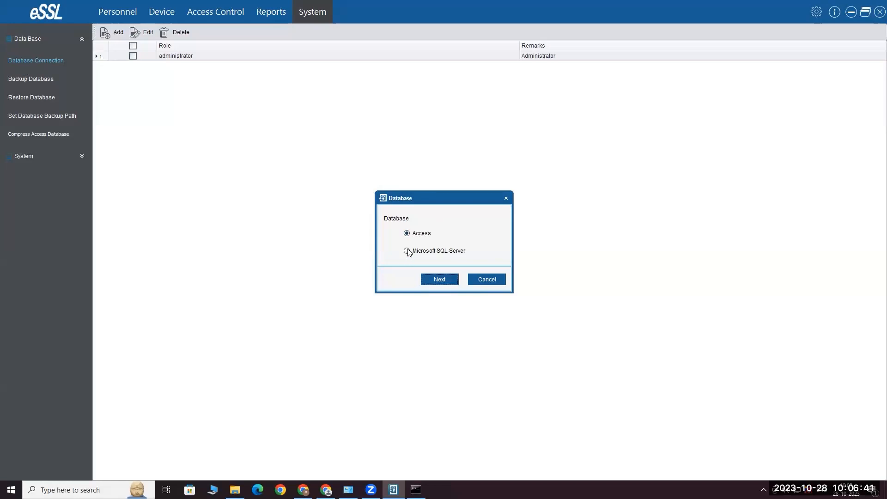
left_click(453, 279)
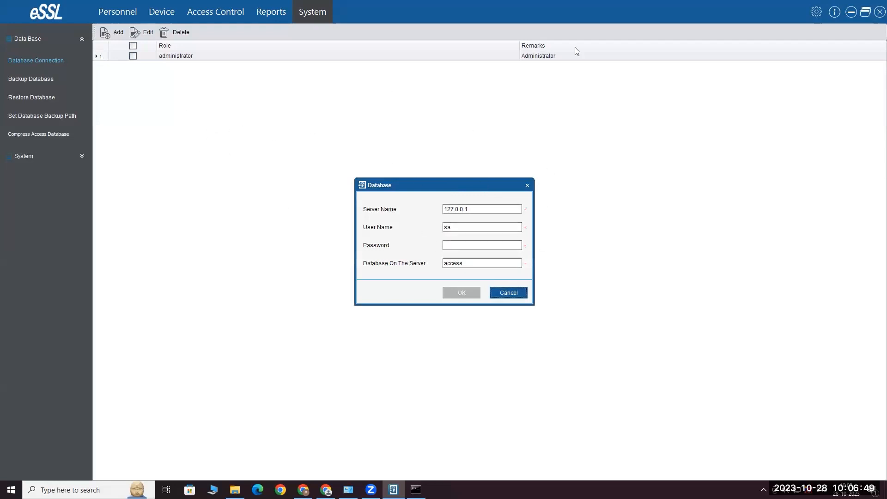
left_click(511, 293)
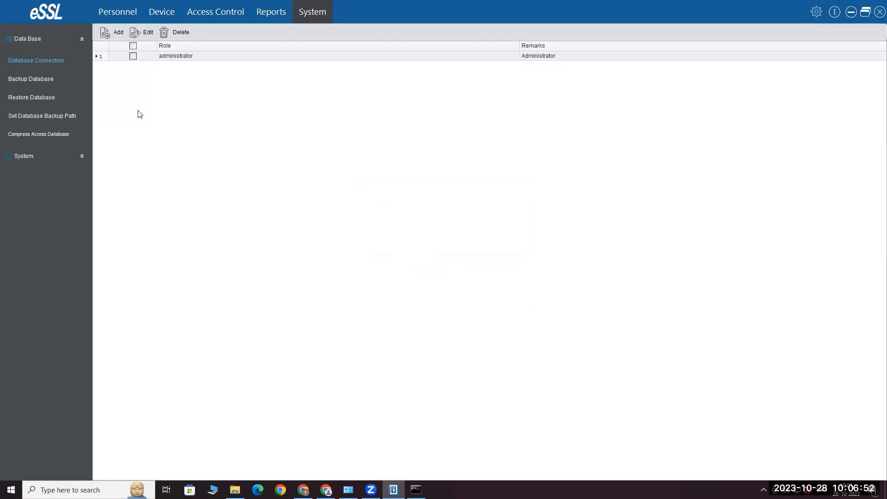
Open the Backup Database and Restore Database dialogs and cancel both
left_click(40, 78)
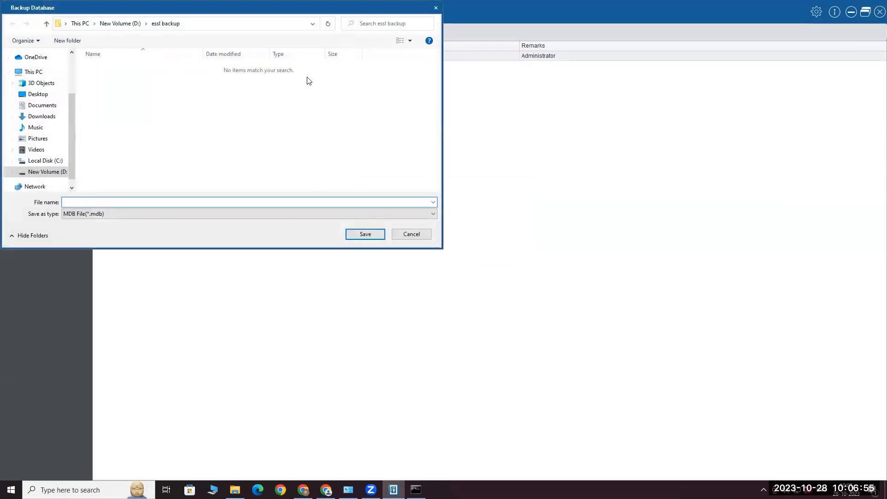
left_click(416, 233)
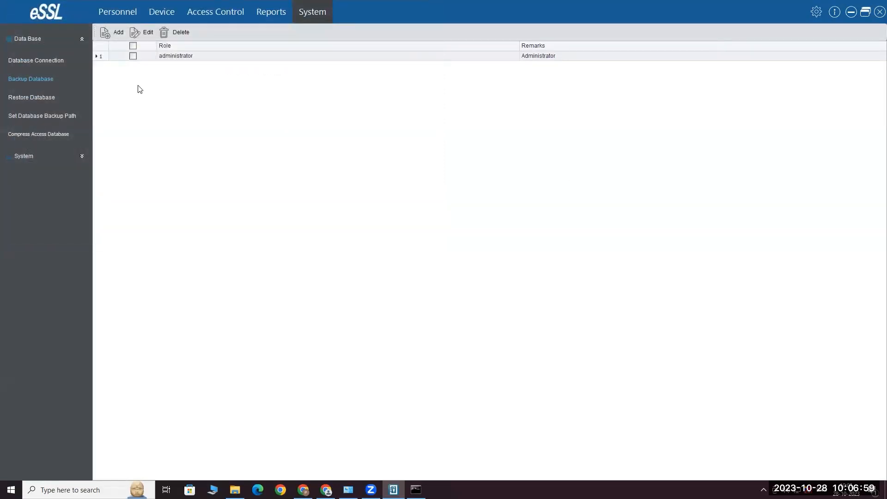
left_click(31, 98)
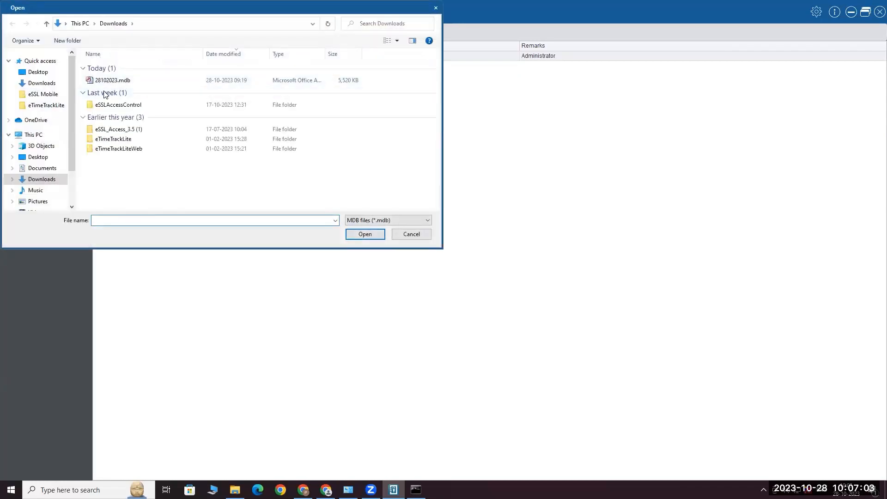
left_click(409, 234)
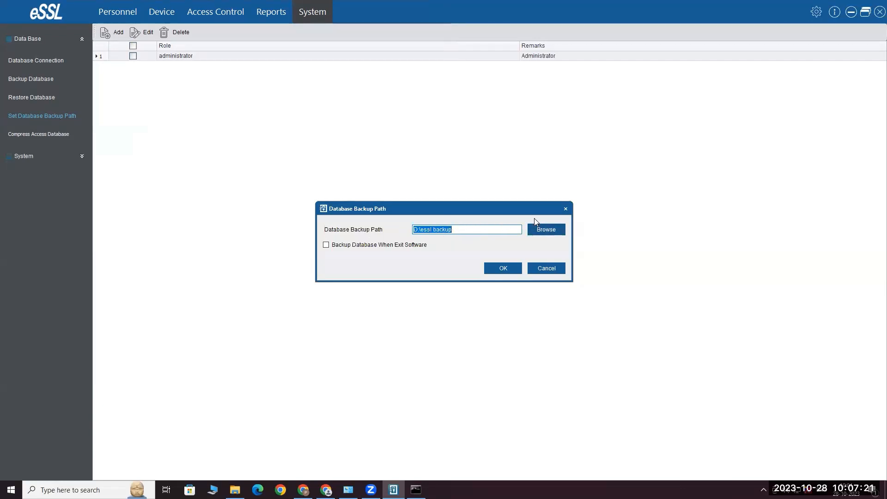
Enable Backup Database When Exit Software for the D:\essl path, then bring Chrome's eSSL page forward
left_click(327, 246)
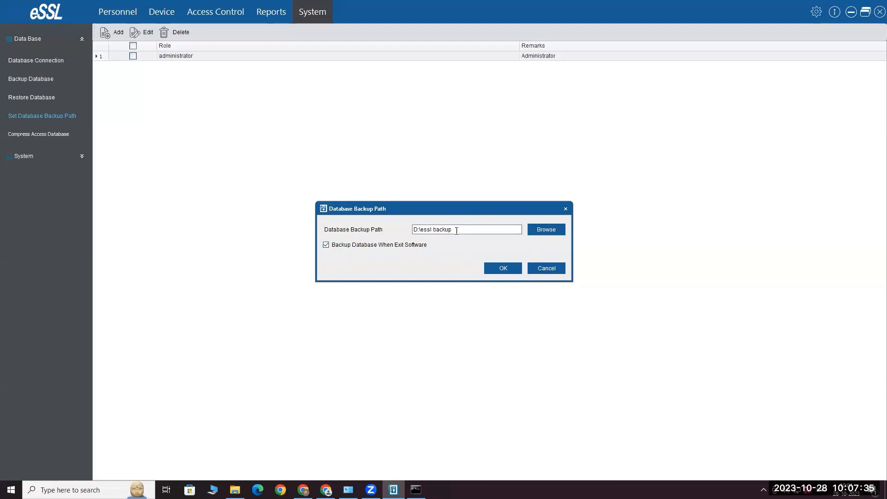
left_click(560, 268)
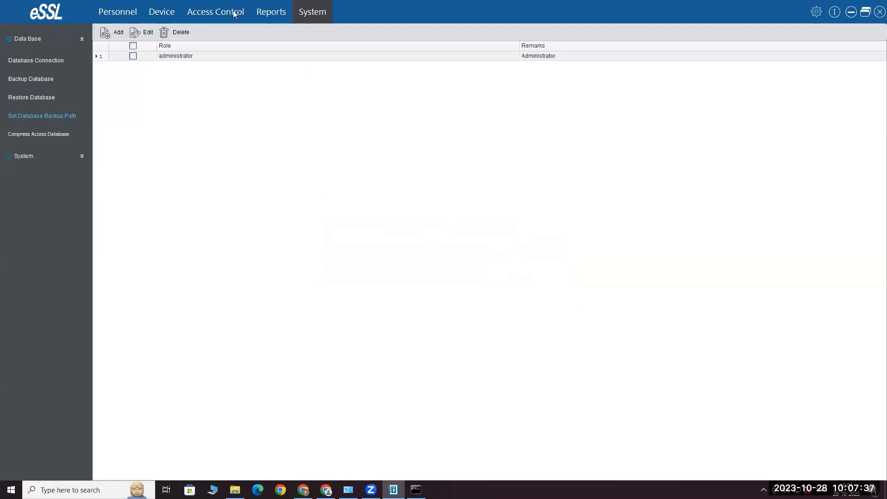
left_click(116, 12)
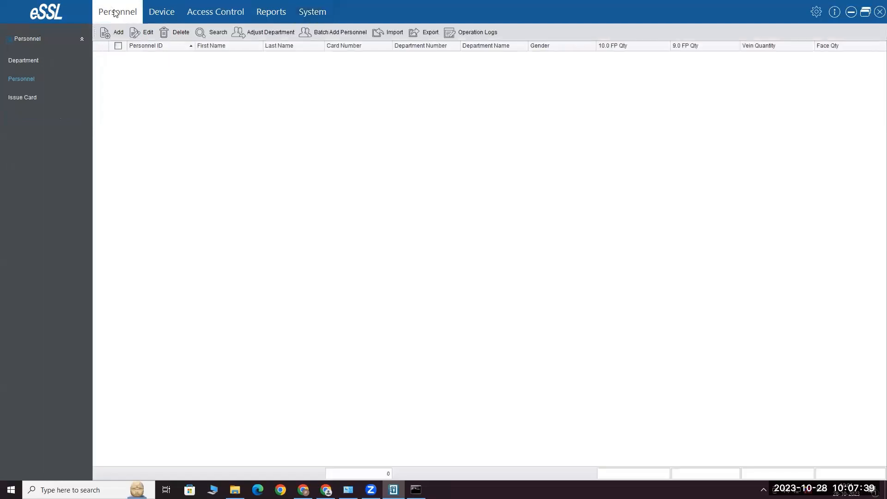
left_click(171, 14)
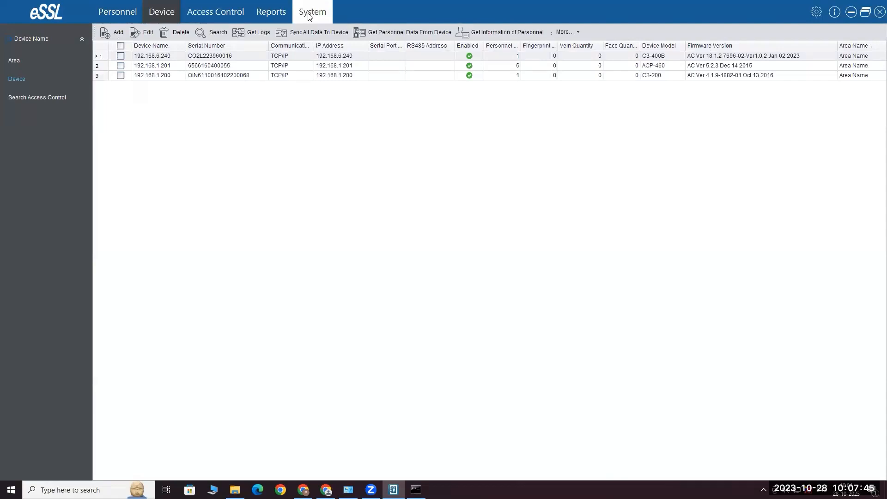
left_click(326, 490)
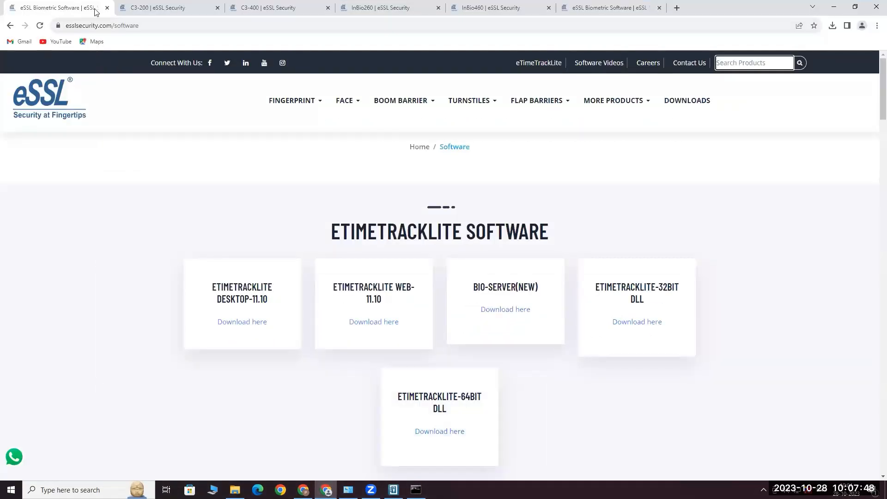
Browse the C3-200 and C3-400 controller product pages, scrolling through each one
left_click(157, 7)
scroll(428, 277, "down", 4)
scroll(427, 277, "up", 5)
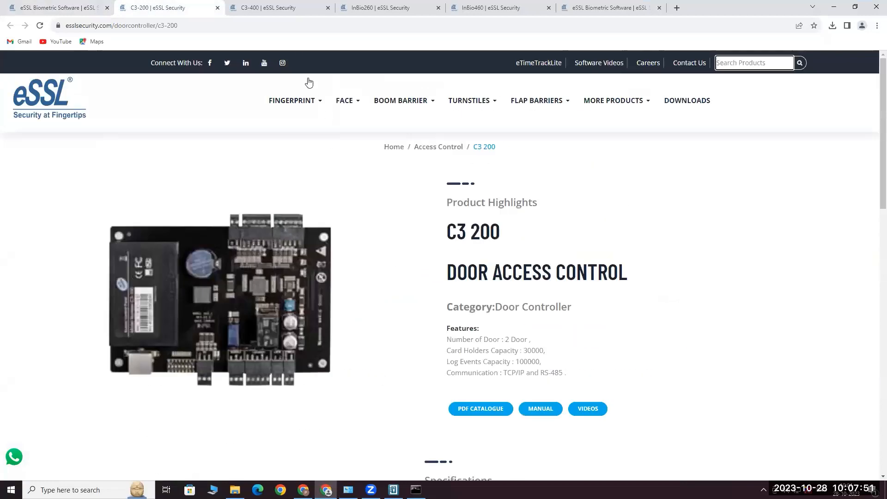
left_click(280, 8)
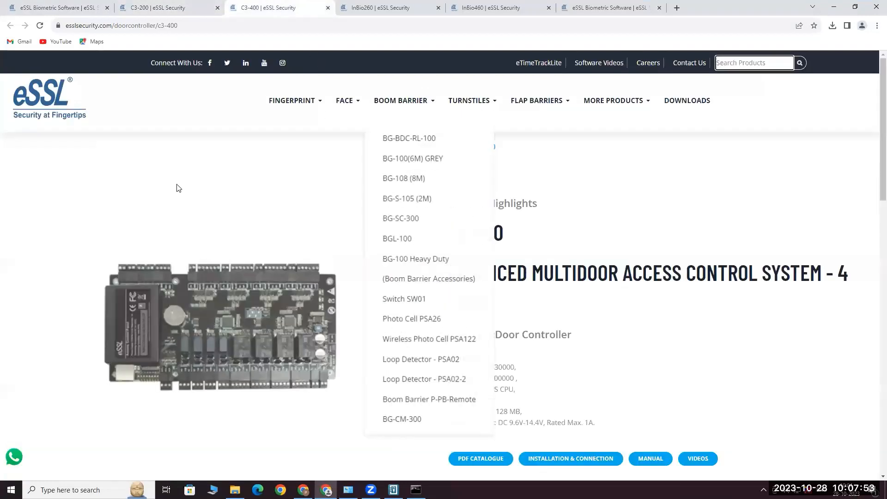
scroll(296, 235, "down", 5)
scroll(335, 271, "up", 5)
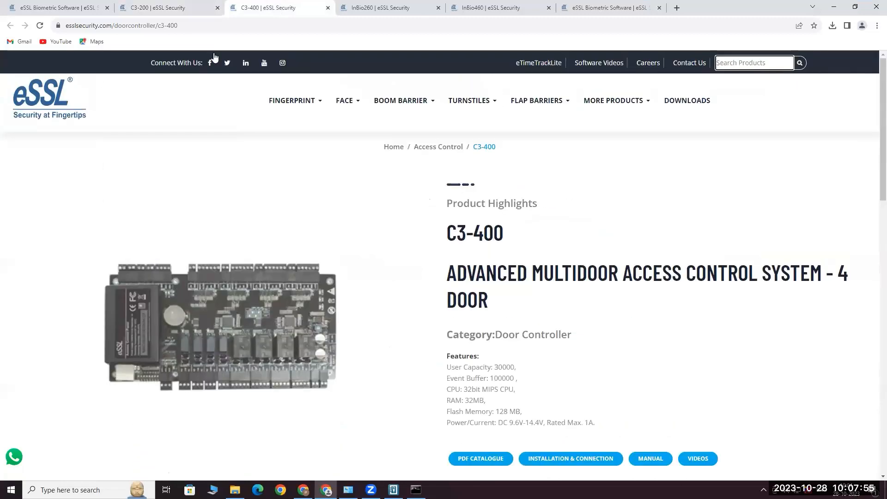
left_click(157, 8)
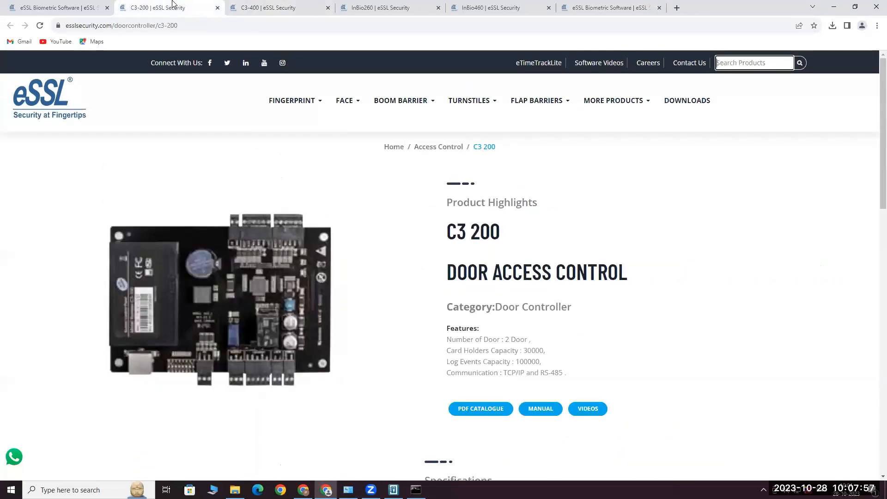
left_click(268, 8)
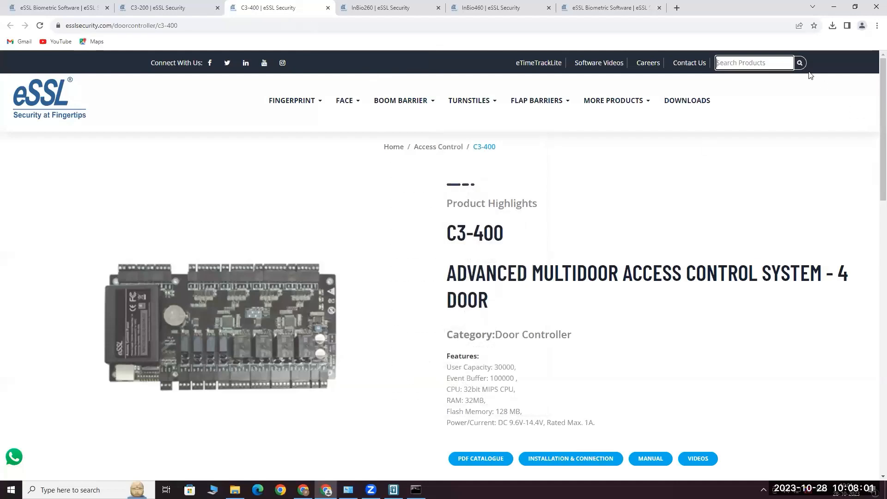
Show the InBio260 product page with Chrome maximized
left_click_drag(755, 17, 389, 76)
left_click(396, 78)
left_click(620, 73)
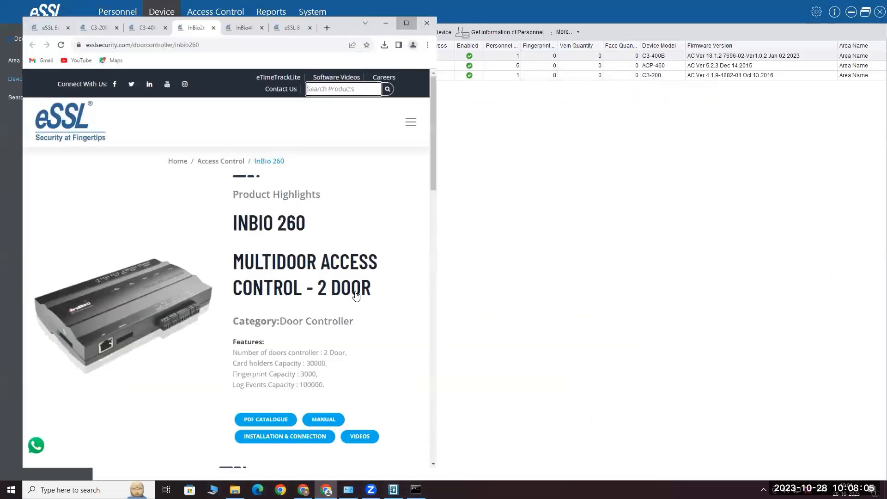
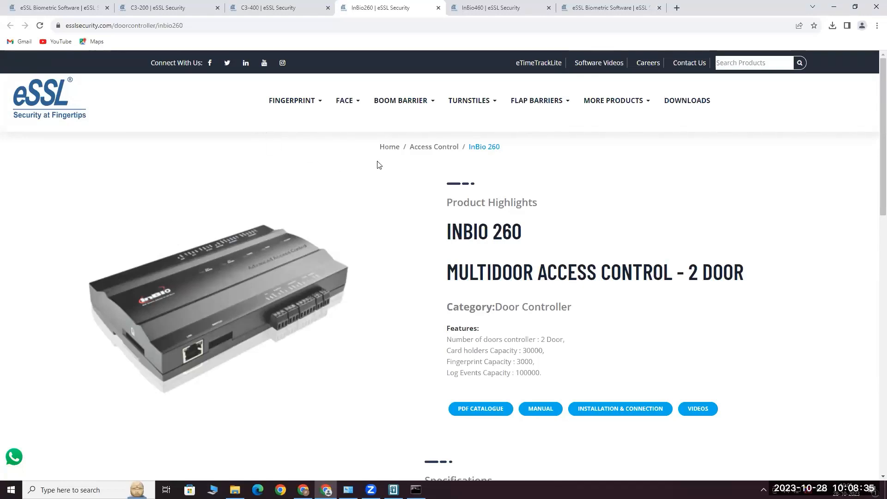
Scroll the InBio260 page briefly, then minimize Chrome to reveal the eSSL Access device list
scroll(289, 120, "down", 2)
scroll(289, 139, "down", 2)
scroll(296, 160, "up", 4)
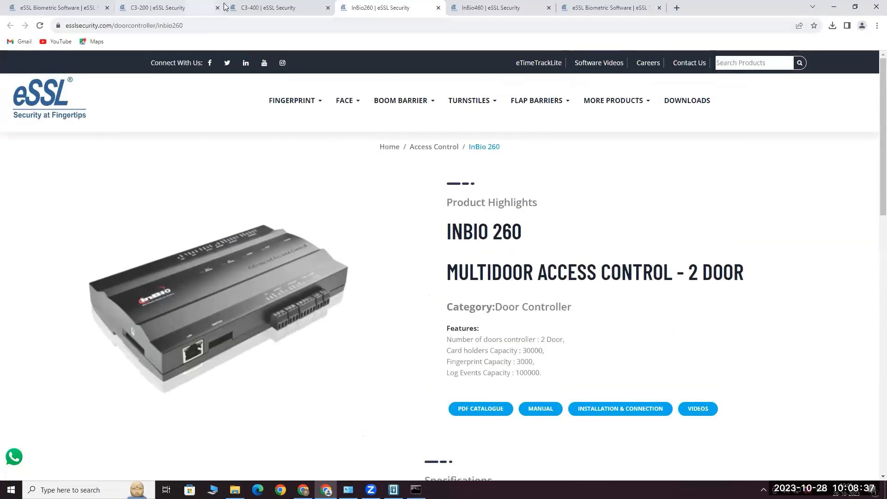
left_click(838, 7)
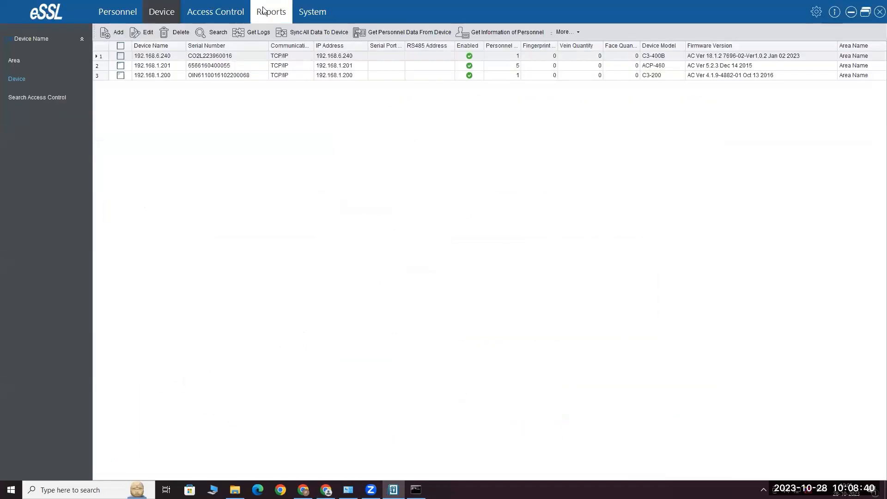
left_click(209, 11)
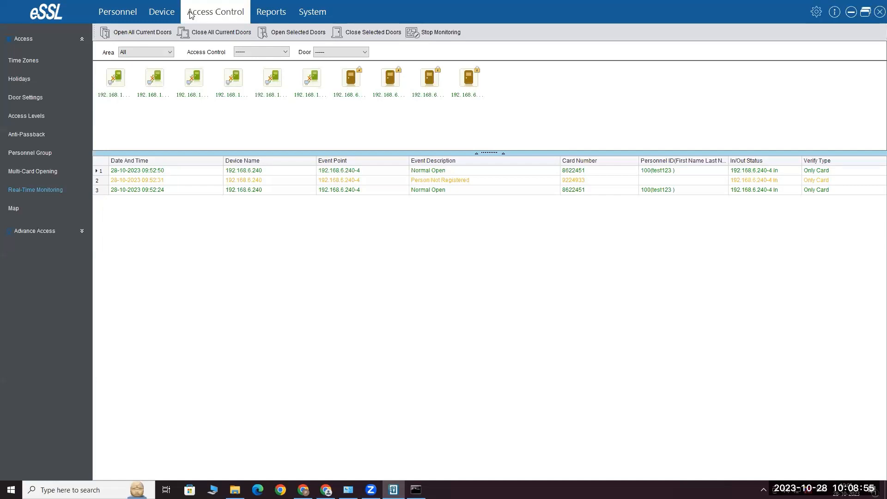
left_click(157, 14)
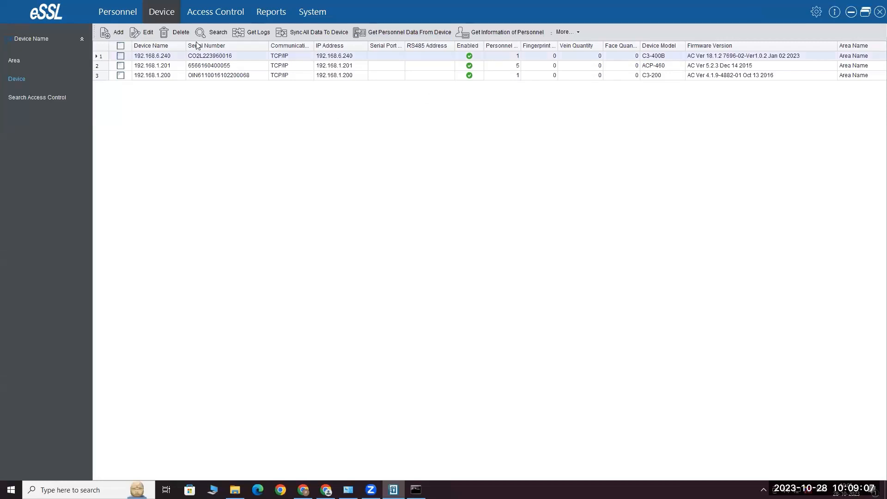
left_click(121, 56)
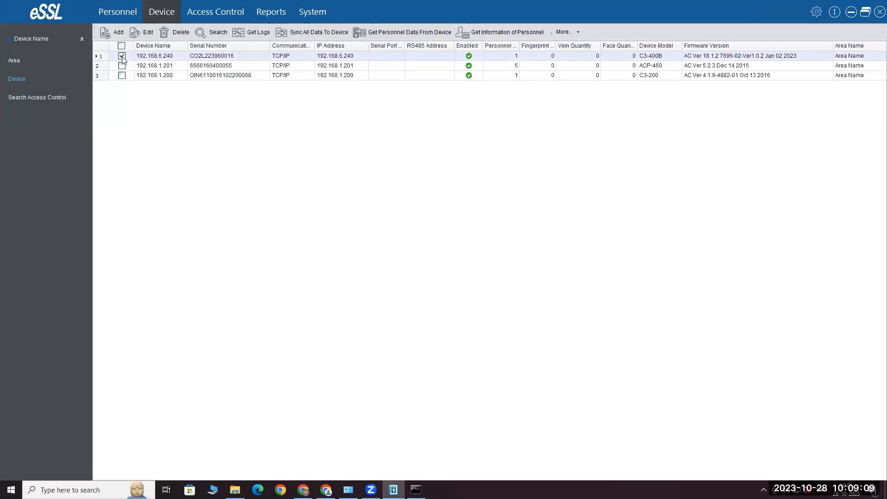
left_click(148, 34)
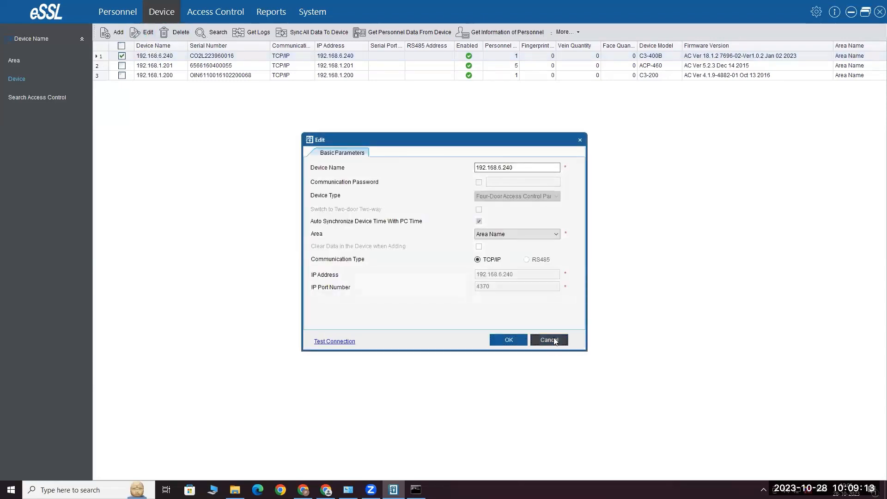
left_click(555, 341)
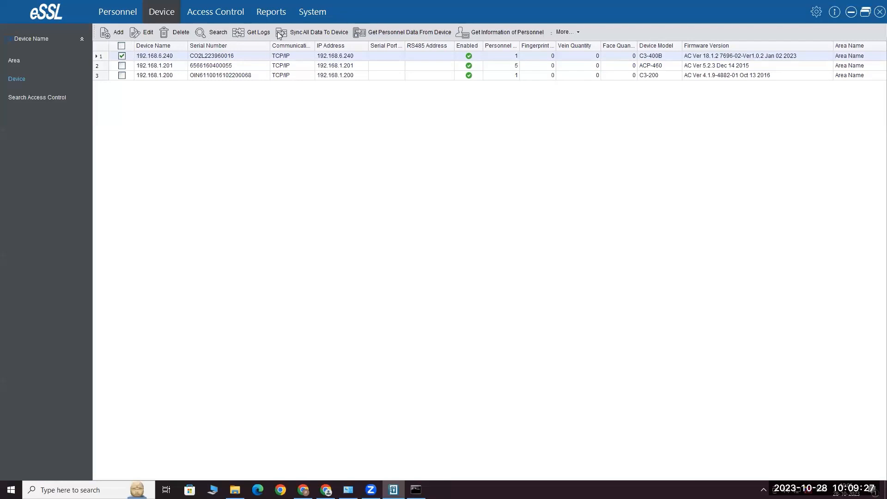
left_click(257, 33)
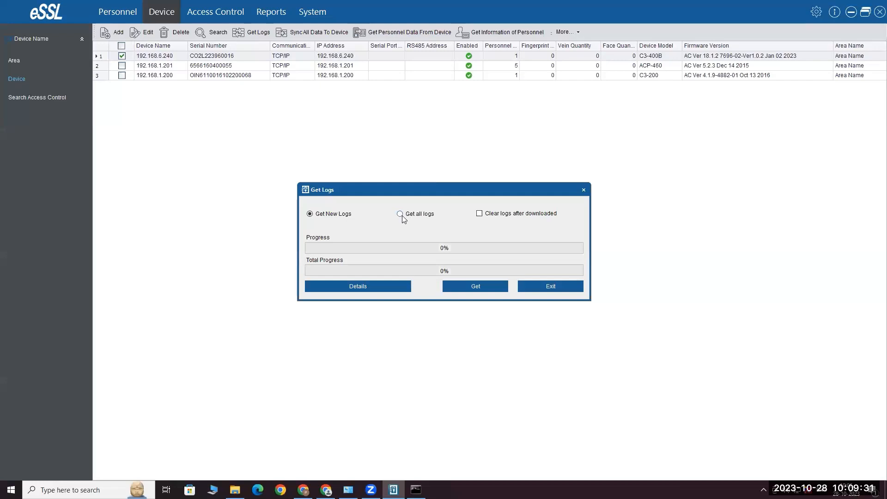
left_click(530, 290)
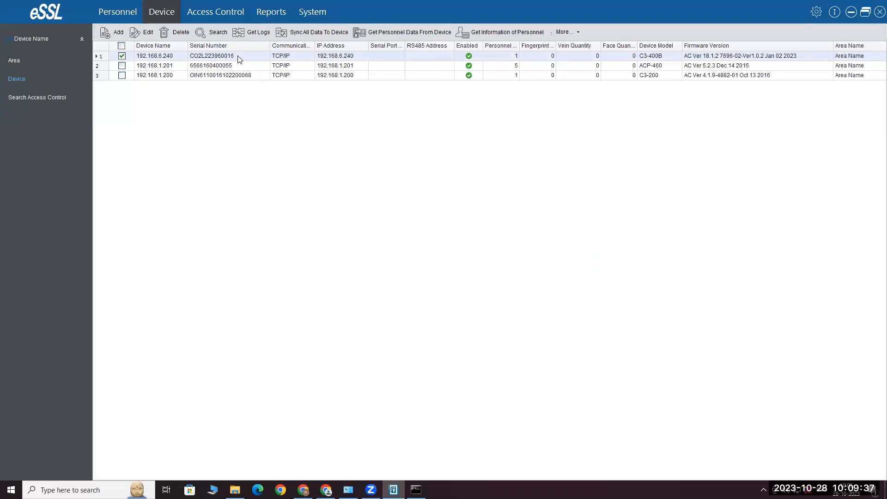
left_click(422, 37)
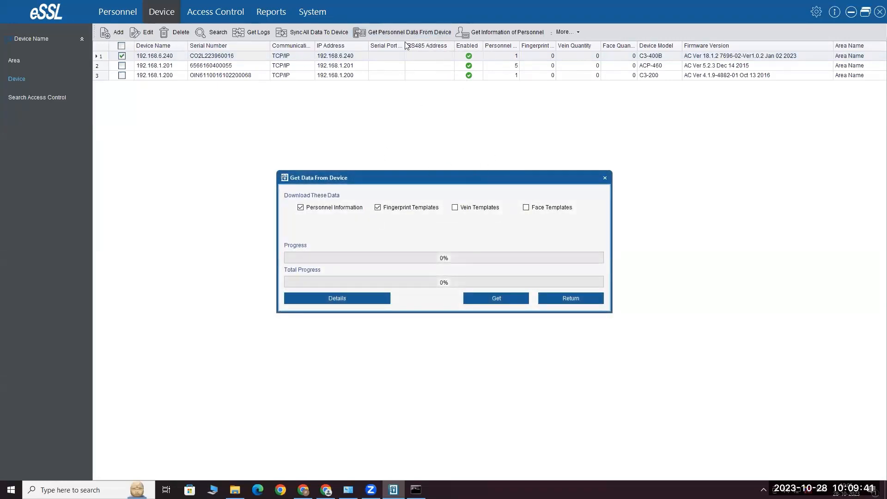
left_click(571, 298)
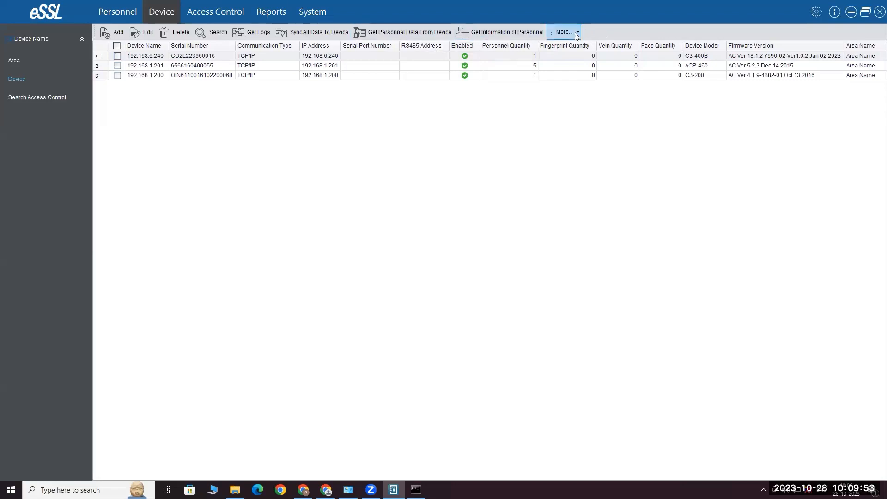
Select the 192.168.1.201 controller, glance at the More... commands, then return to Real-Time Monitoring
left_click(118, 66)
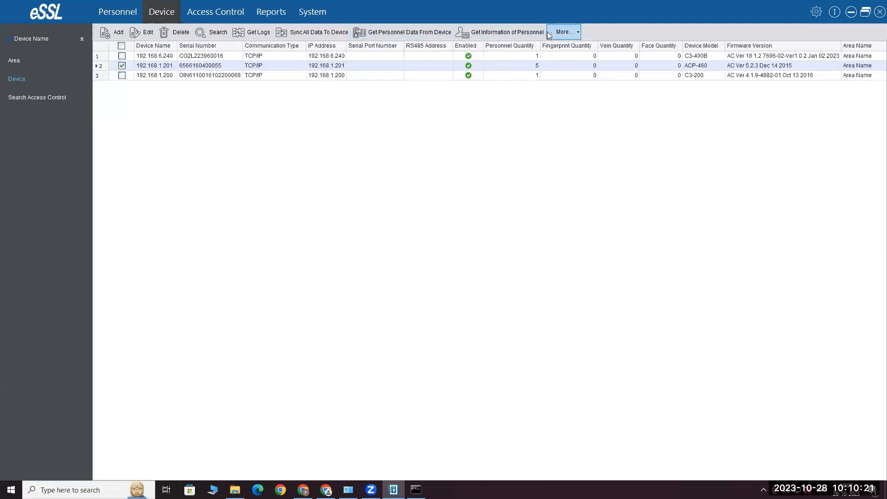
left_click(567, 30)
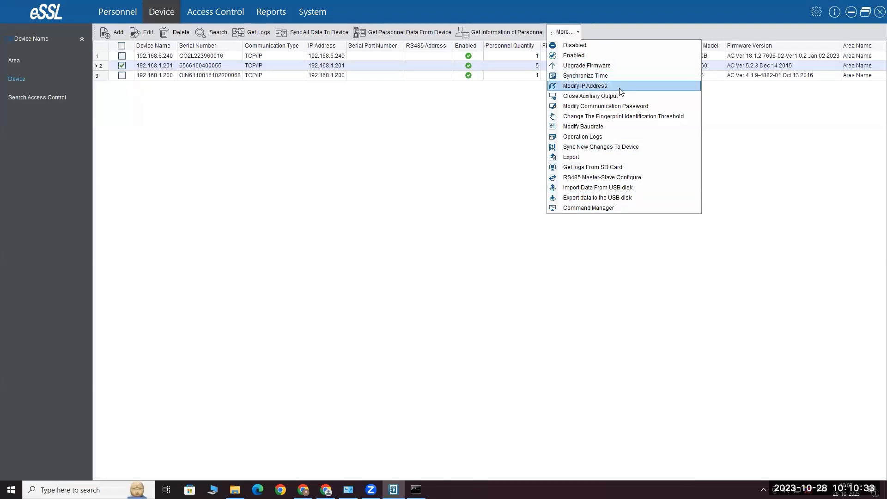
left_click(314, 159)
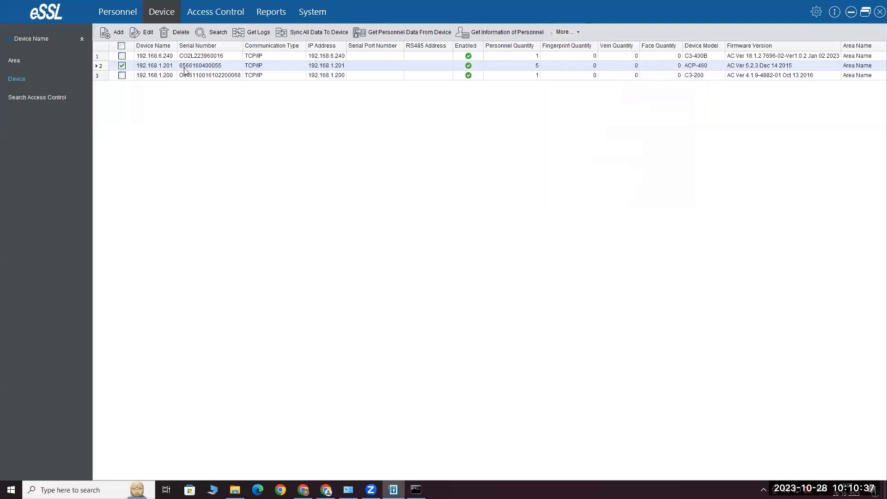
left_click(230, 13)
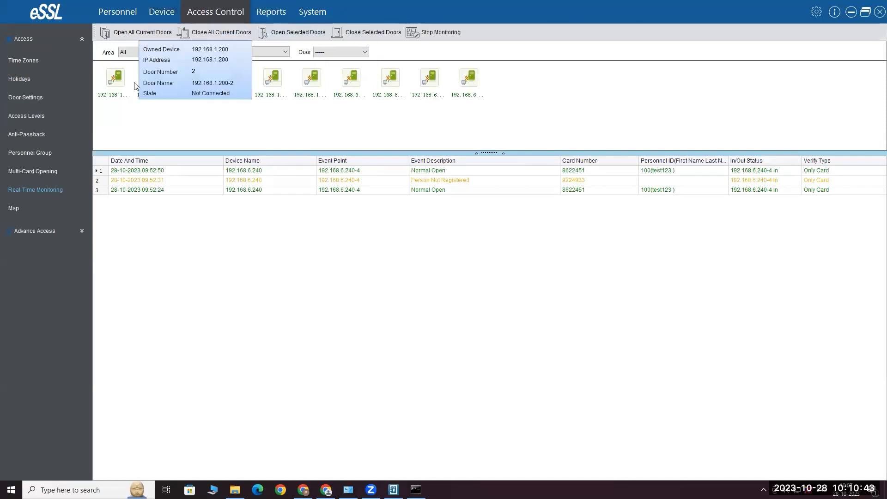
Inspect the remote actions menu for door 192.168.6.240-1 without choosing any action
left_click(224, 35)
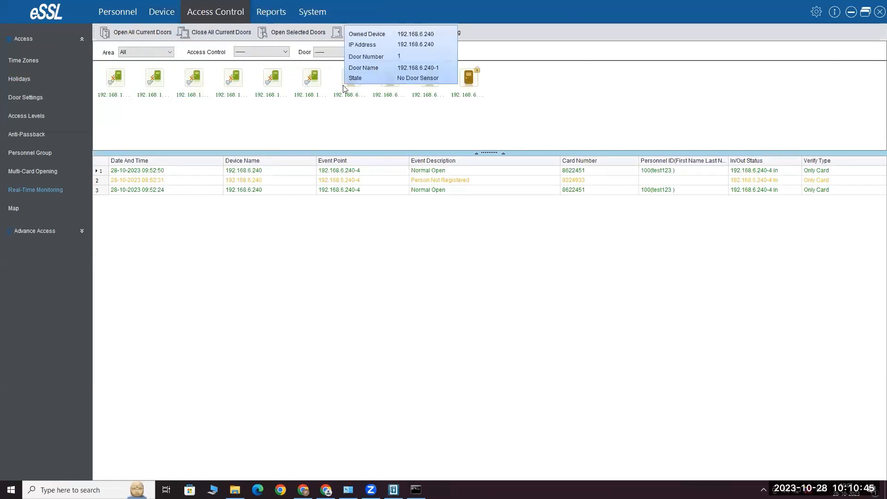
right_click(357, 77)
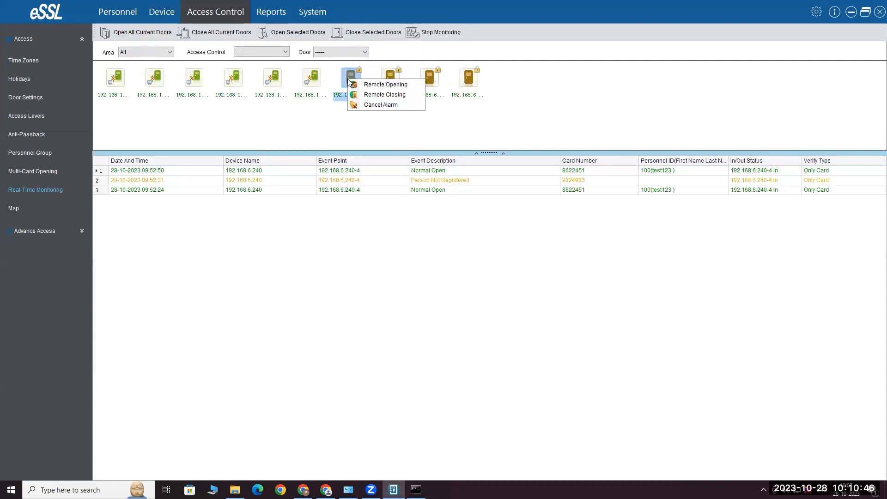
left_click(392, 133)
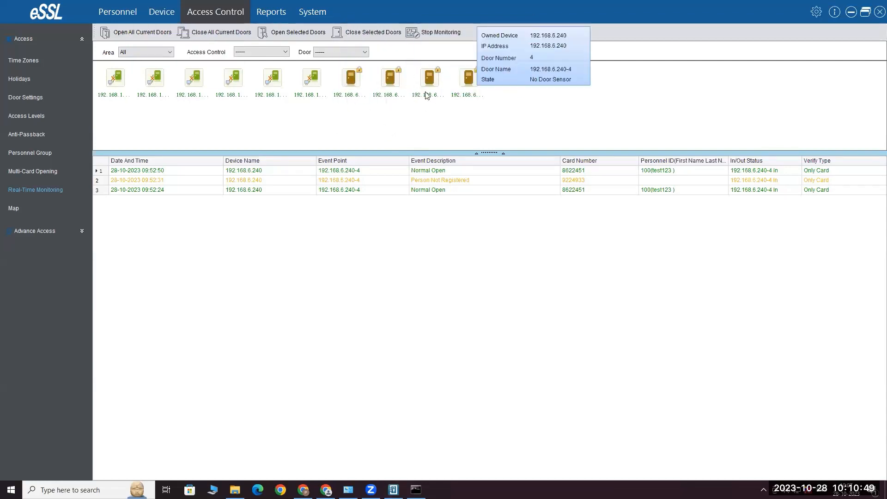
right_click(354, 81)
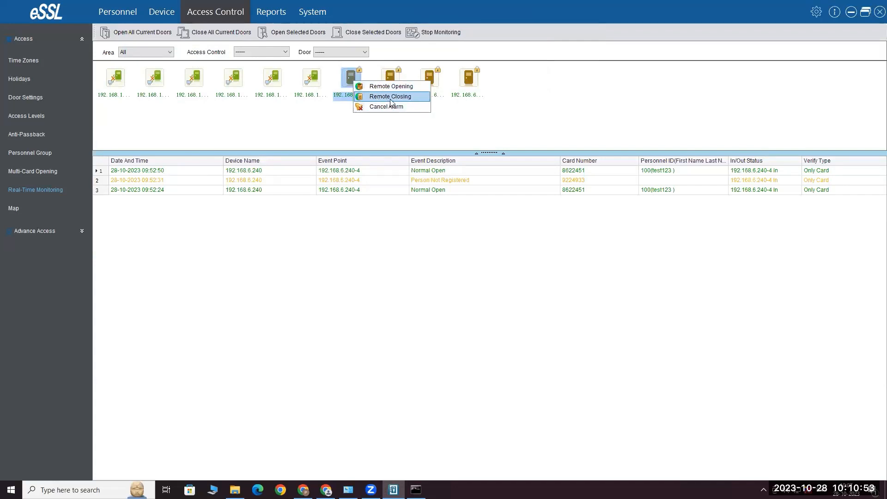
left_click(329, 125)
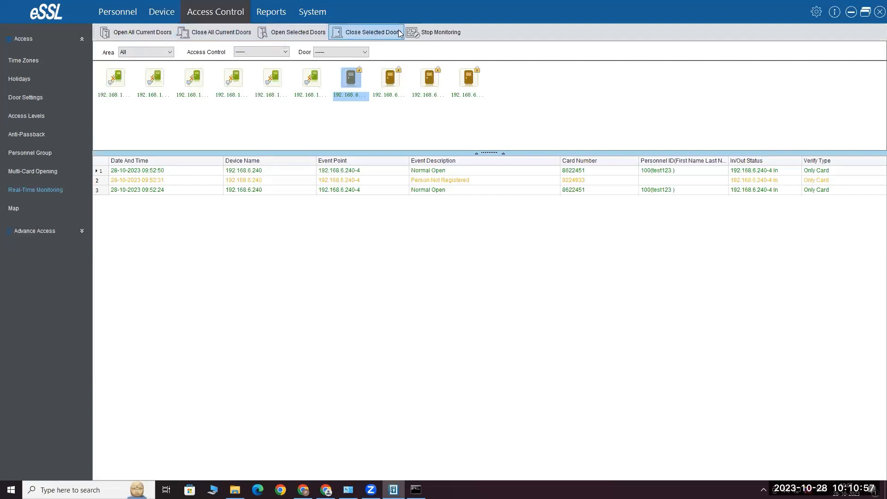
Open all current doors using Enable Intraday Passage Mode Time Zone and close the results report
left_click(149, 33)
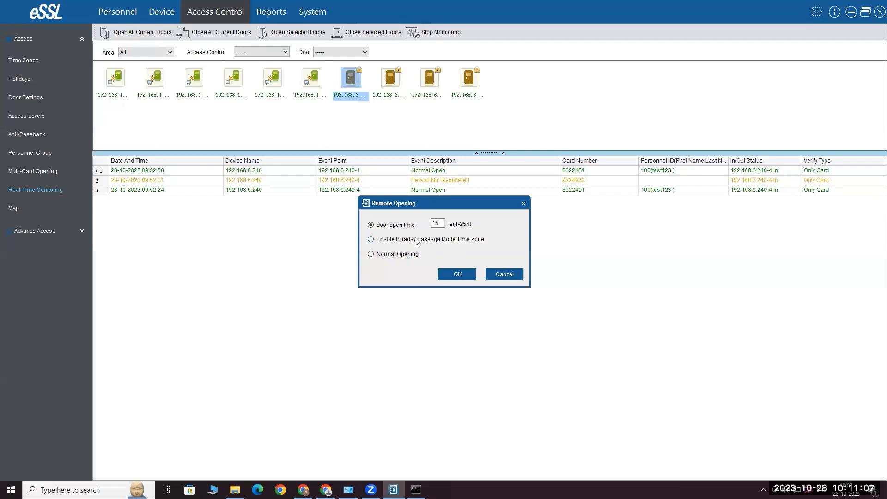
left_click(372, 240)
left_click(458, 273)
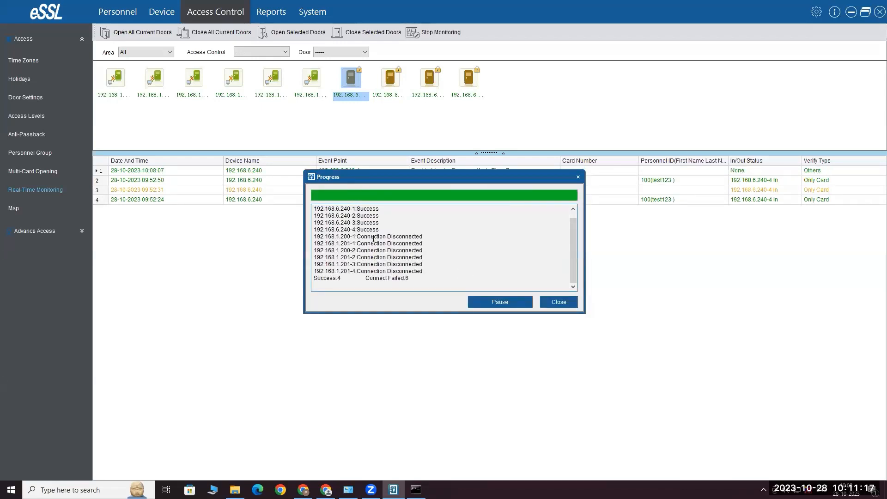
left_click(564, 303)
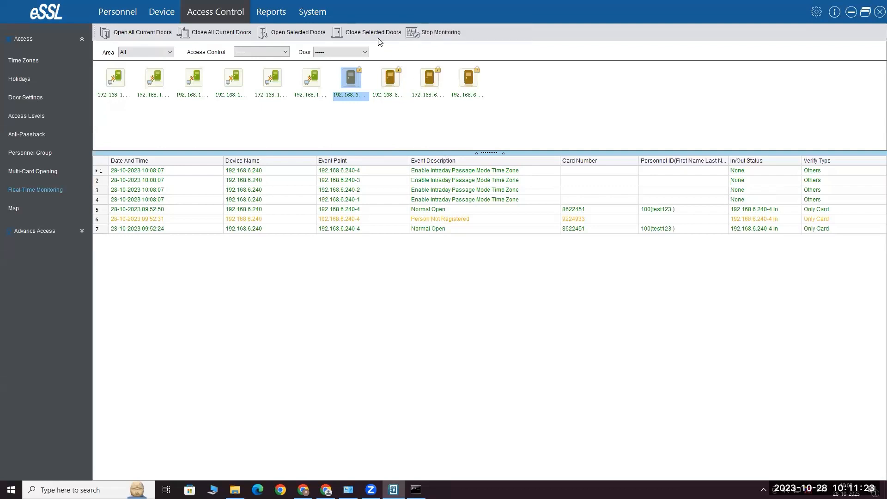
Select all ten doors and close them with Disable Intraday Passage Mode Time Zone
left_click_drag(533, 113, 35, 27)
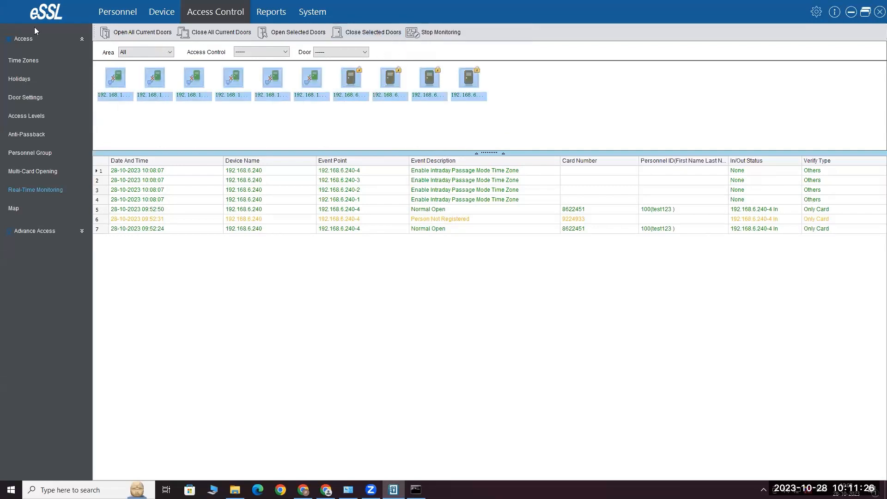
left_click(369, 29)
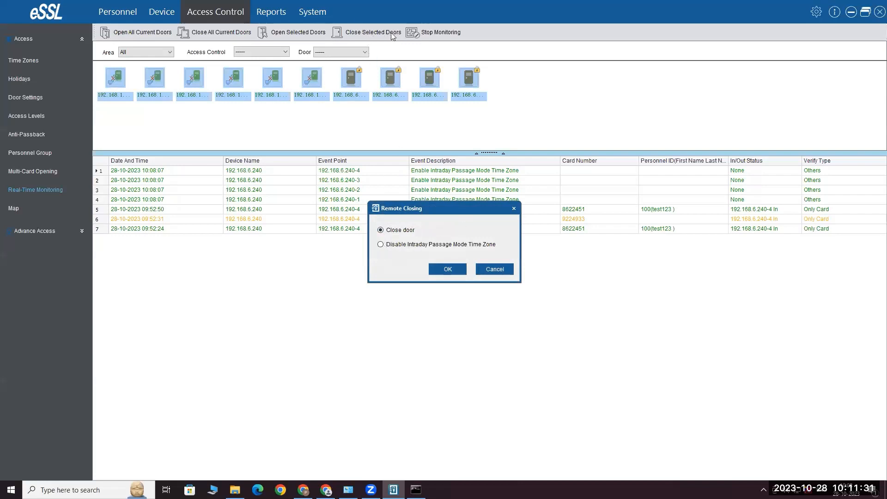
left_click(381, 244)
left_click(447, 269)
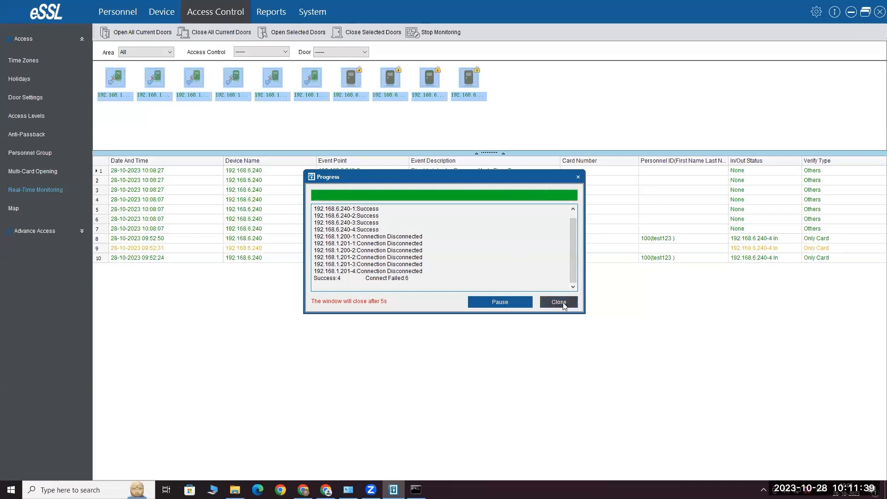
left_click(562, 303)
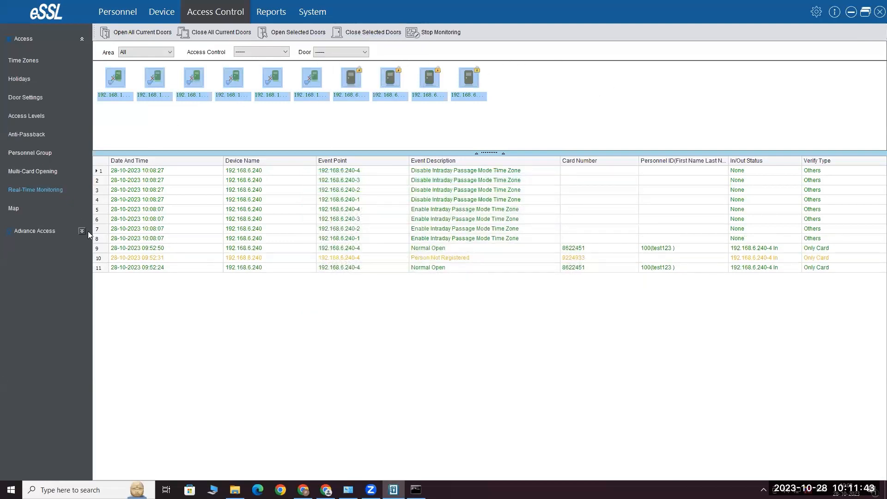
left_click(25, 66)
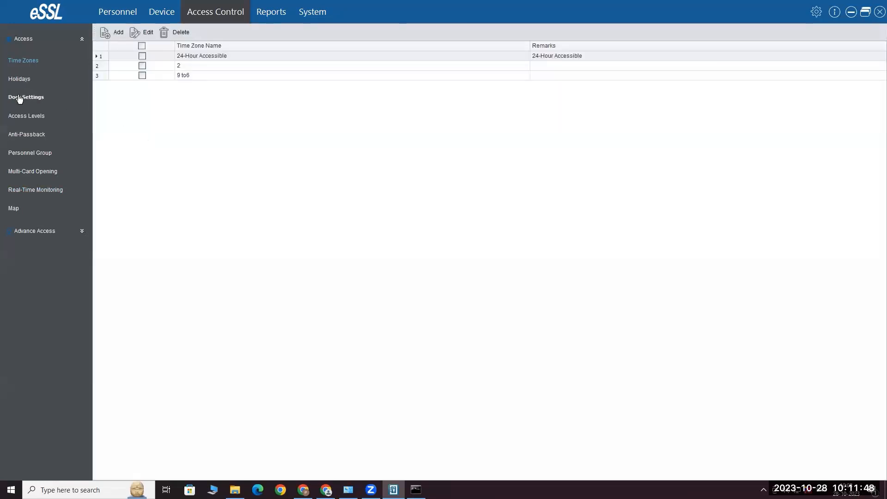
In Door Settings, try Wiegand26 for door 192.168.6.240-4, then cancel both dialogs unchanged
left_click(19, 98)
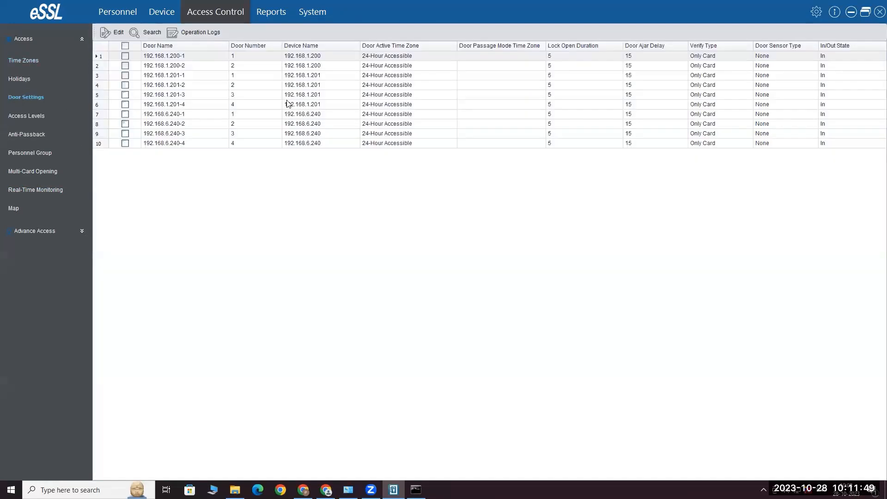
left_click(254, 144)
double_click(253, 143)
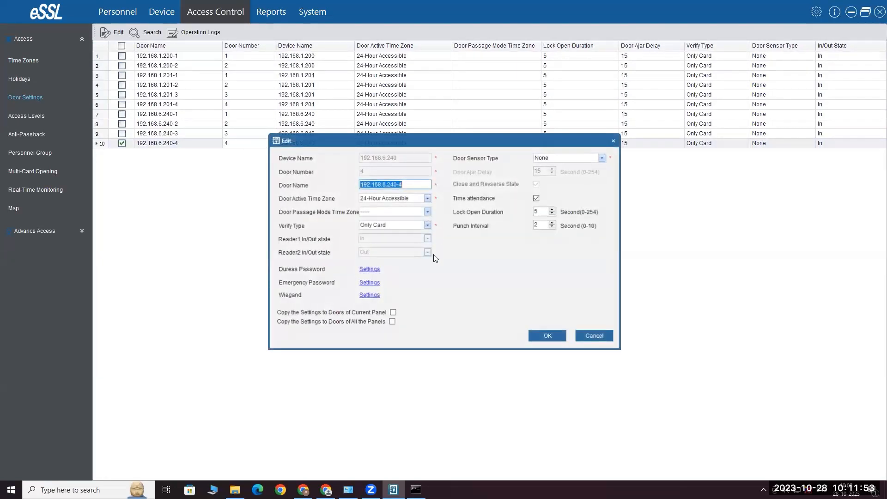
left_click(369, 295)
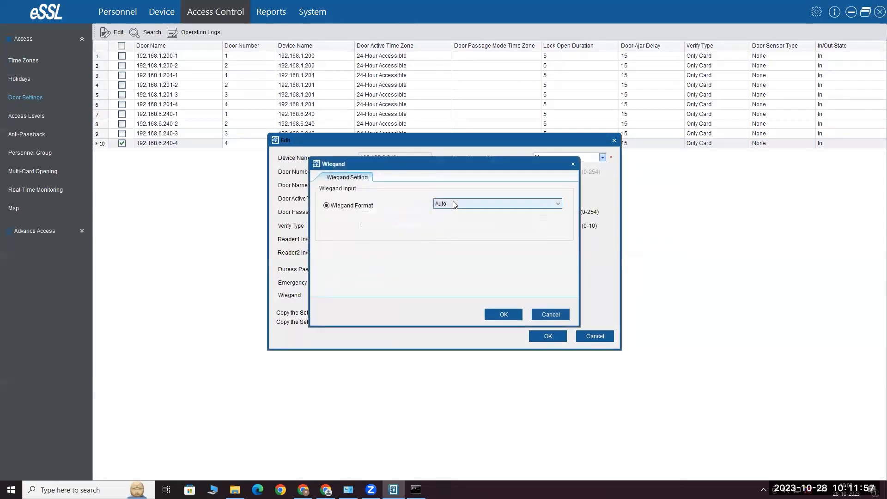
left_click(453, 203)
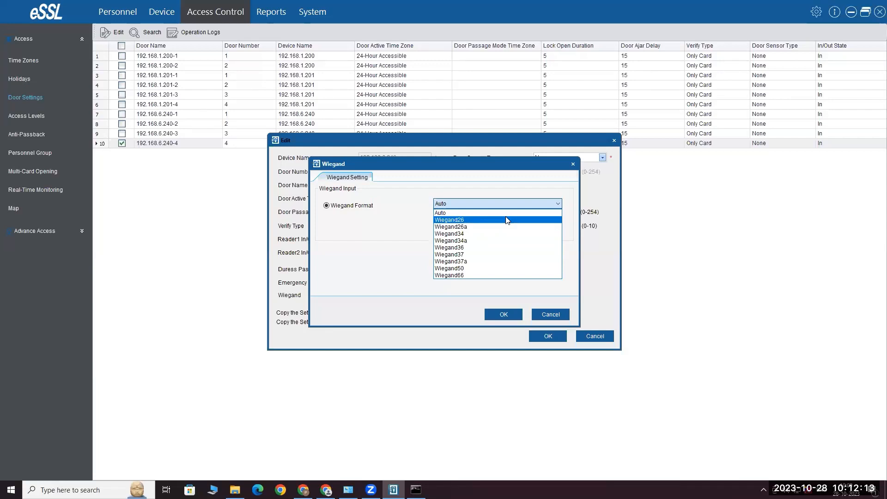
left_click(463, 221)
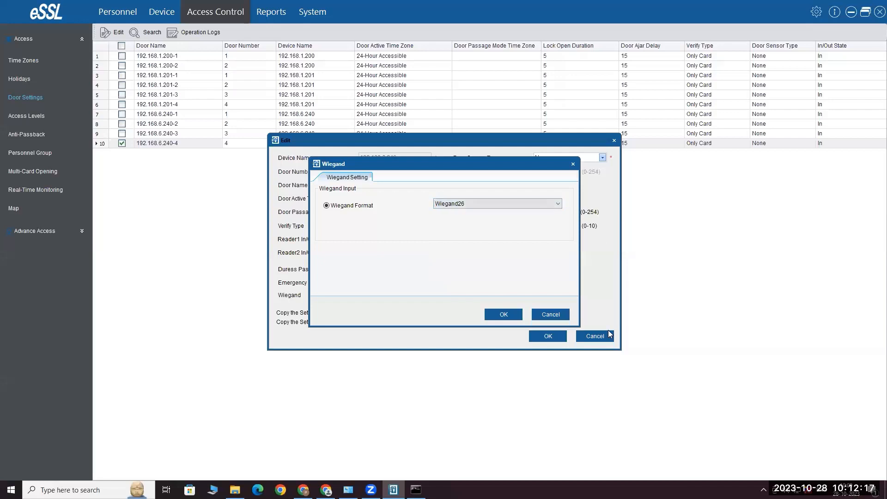
left_click(556, 315)
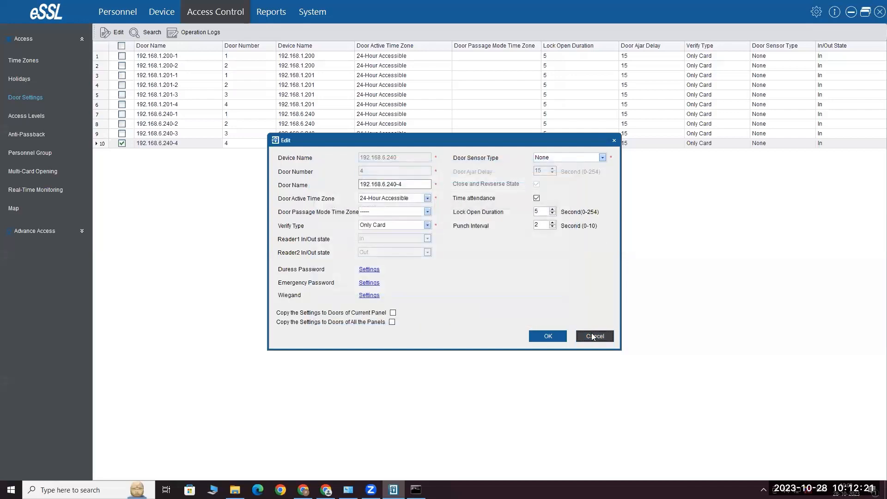
left_click(592, 336)
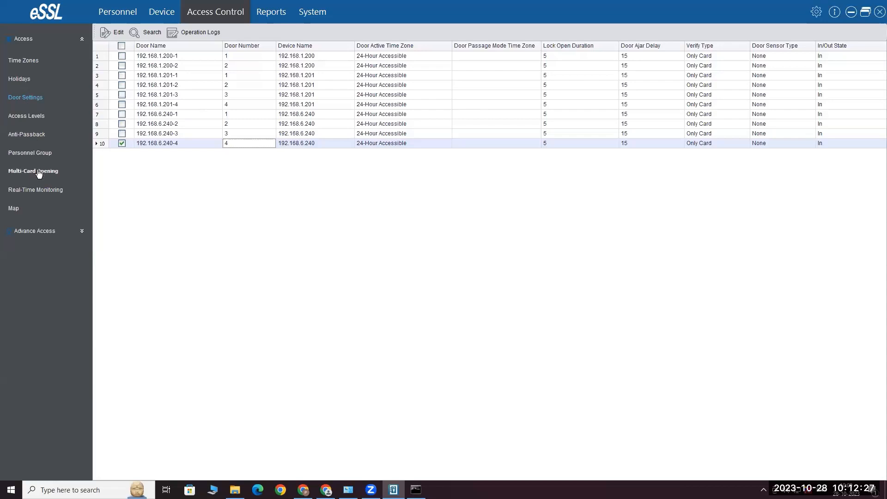
Under Advance Access, view reader 192.168.1.200-1 In's settings without changes, then list Auxiliary I/O
left_click(80, 231)
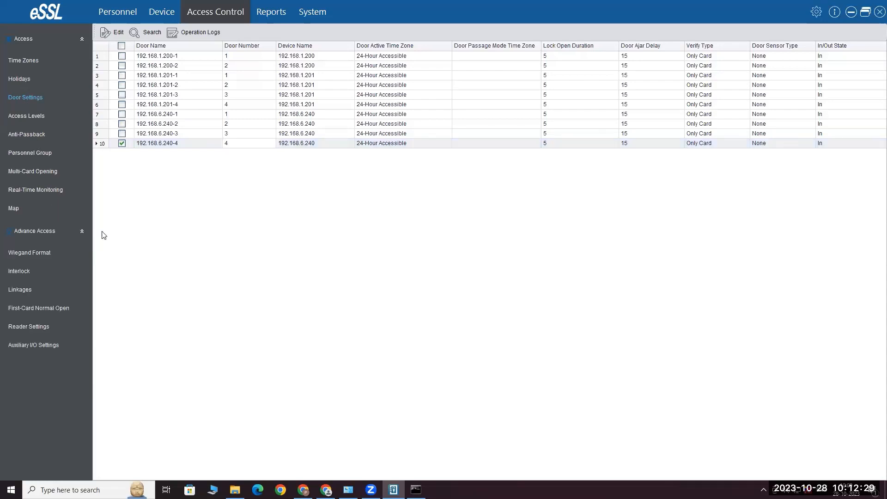
left_click(45, 329)
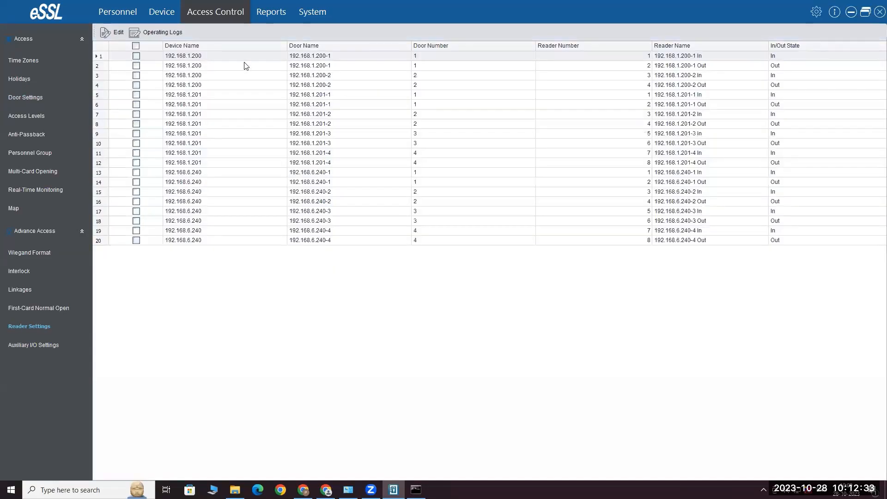
double_click(229, 56)
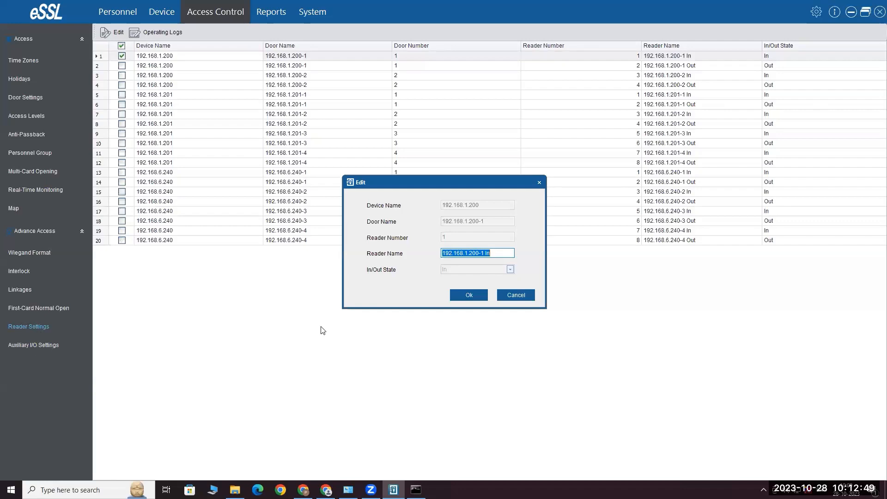
left_click(522, 296)
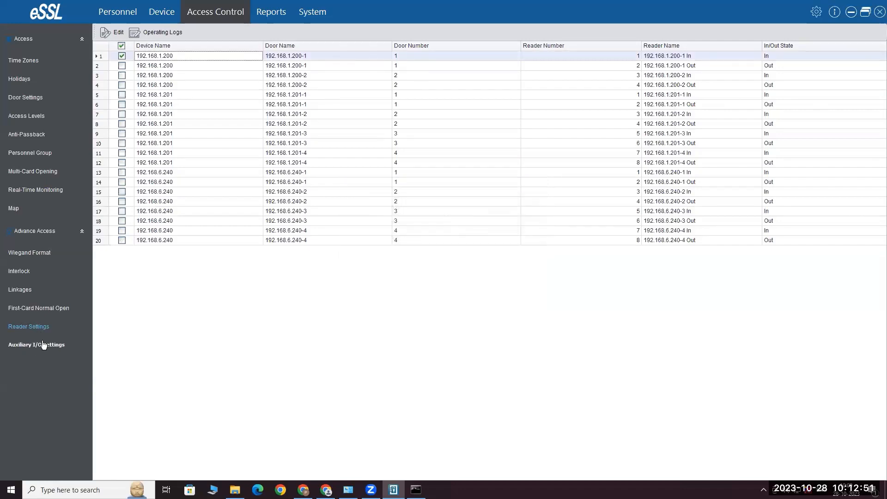
left_click(43, 345)
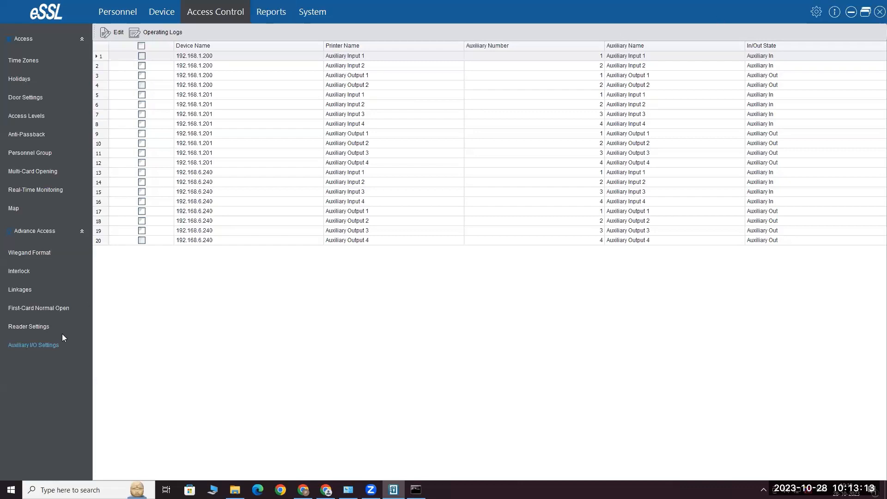
Return to the Time Zones list showing 24-Hour Accessible, 2 and 9 to5
left_click(28, 61)
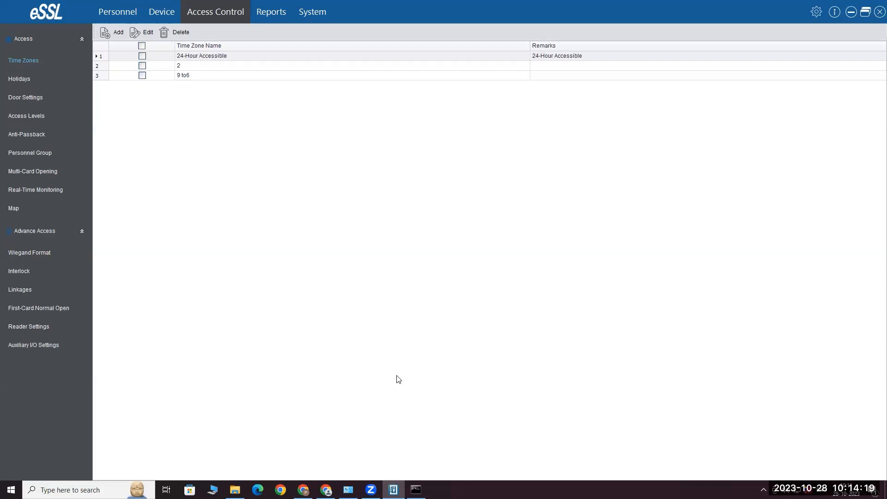
Switch to the Personnel list showing its six records
left_click(117, 11)
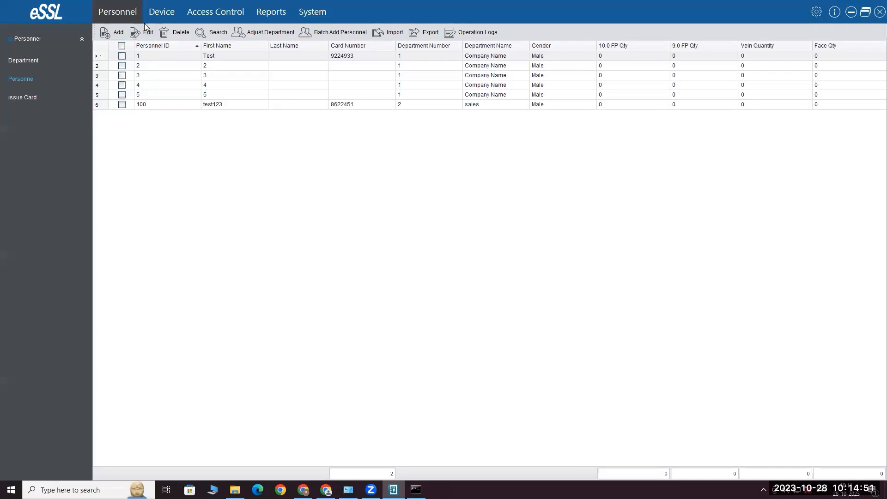
Open the new-person form and card-reader door selection, cancel both without adding anyone, then show Devices
left_click(119, 33)
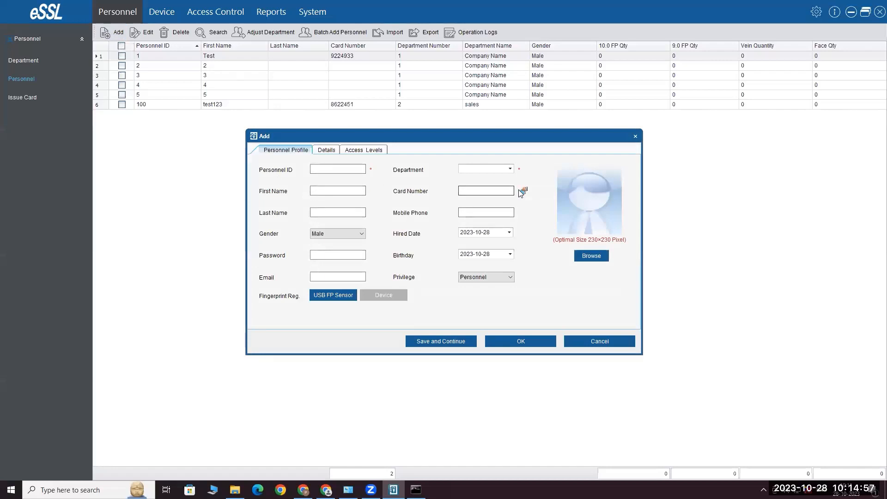
left_click(523, 192)
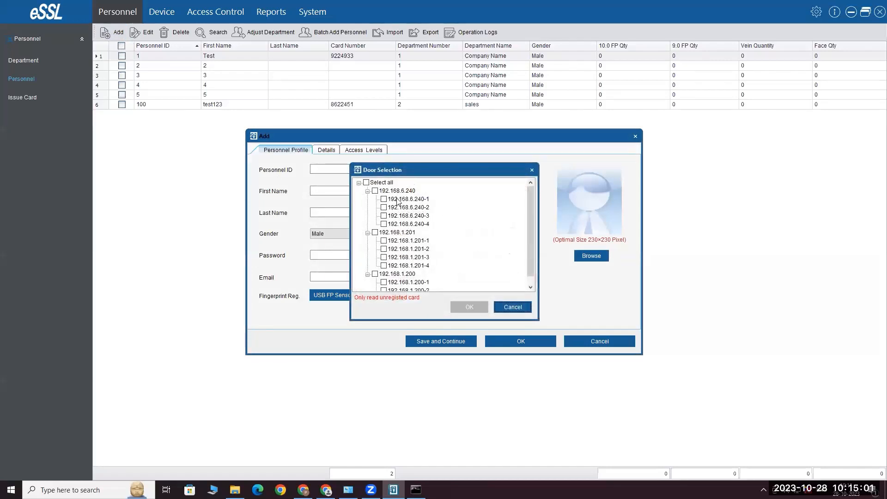
left_click(512, 306)
left_click(619, 343)
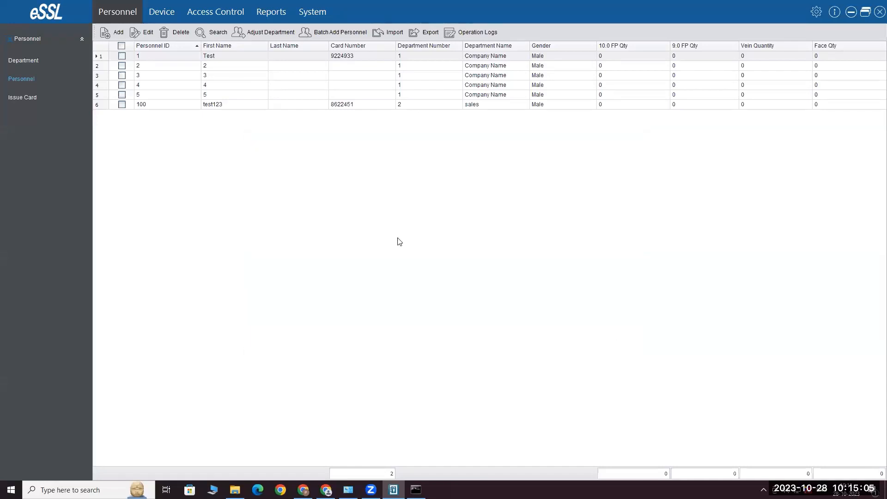
left_click(168, 10)
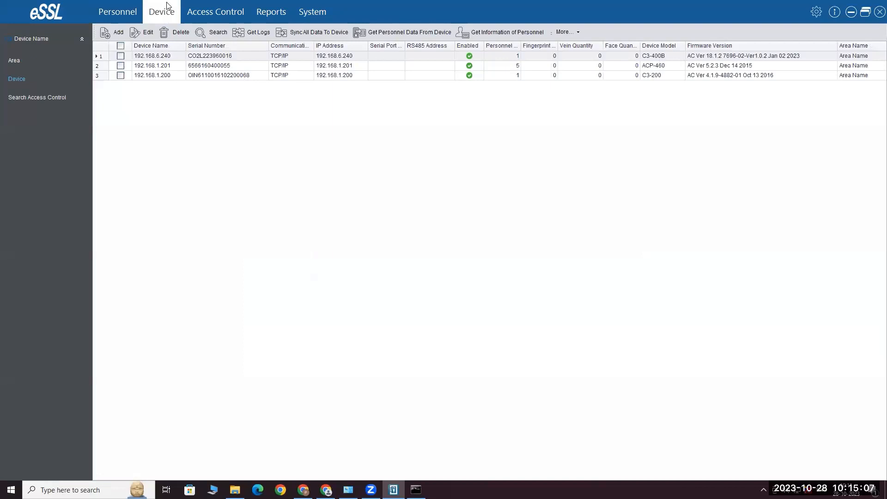
Try the panel search and add-device wizard, cancel both, then return to Real-Time Monitoring
left_click(46, 101)
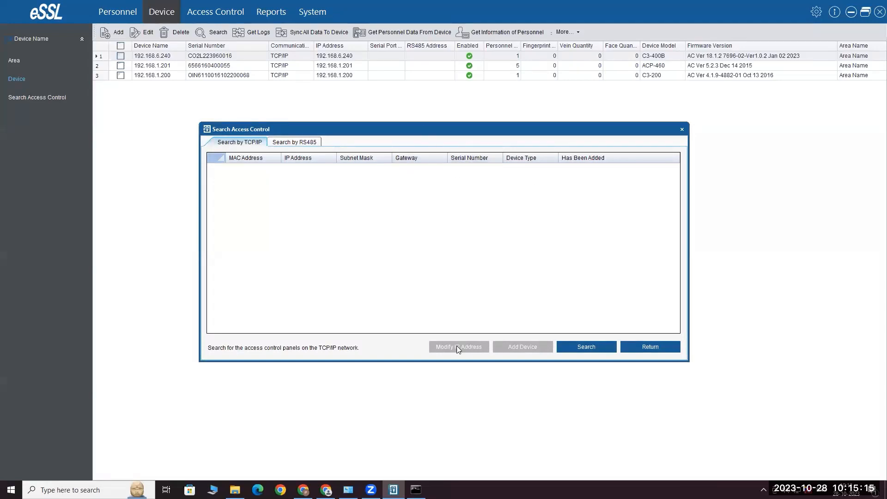
left_click(646, 347)
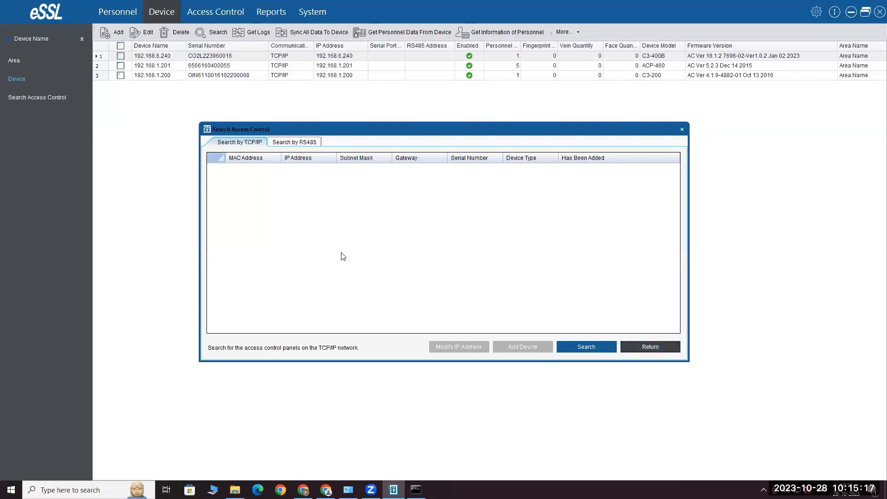
left_click(119, 33)
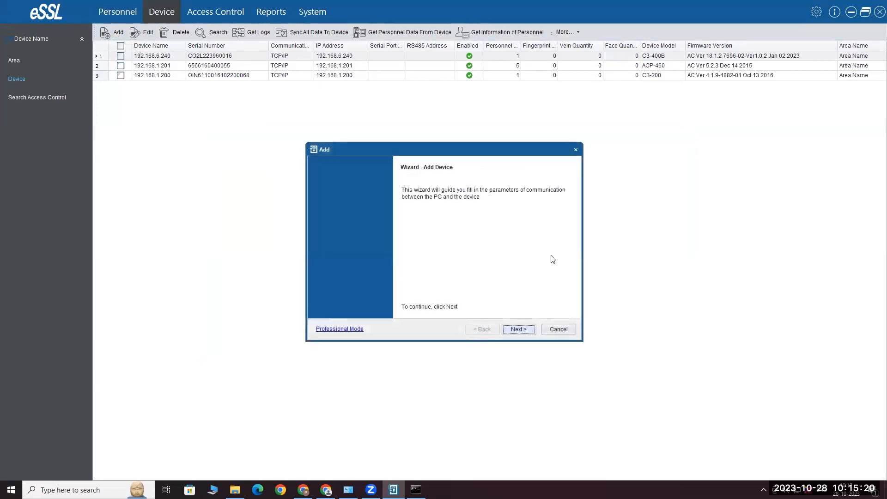
left_click(525, 331)
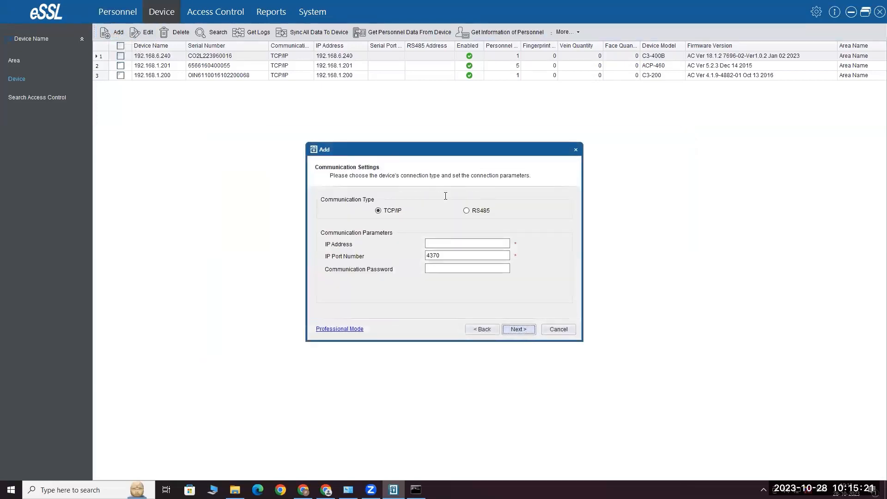
left_click(559, 330)
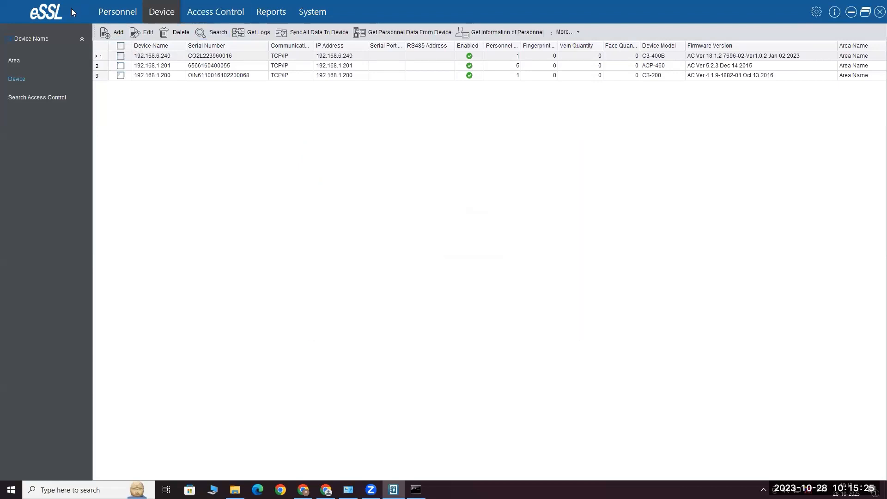
left_click(223, 16)
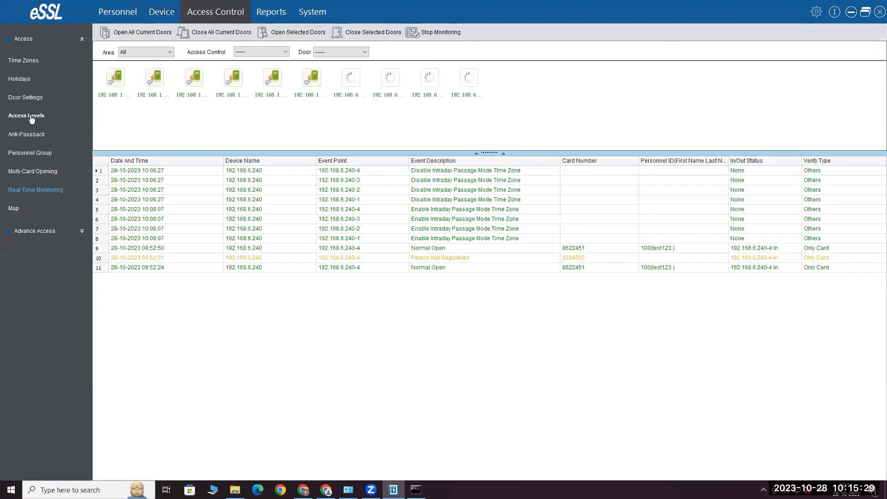
Start a new access level authorising doors 192.168.1.201-4 and 192.168.6.240-1
left_click(31, 118)
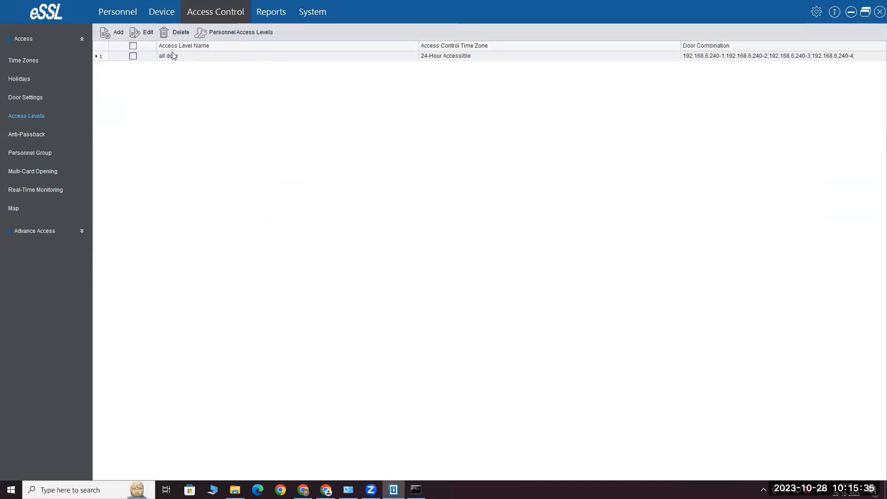
left_click(109, 30)
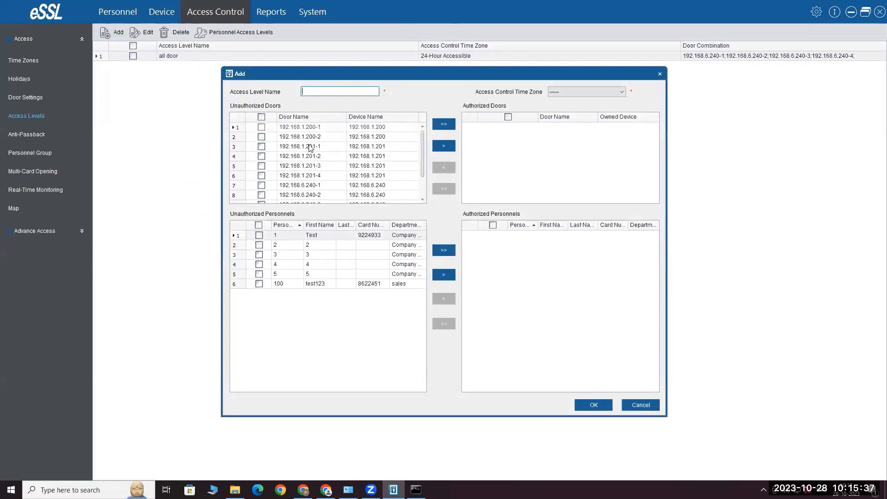
scroll(262, 174, "down", 1)
left_click(261, 156)
left_click(262, 166)
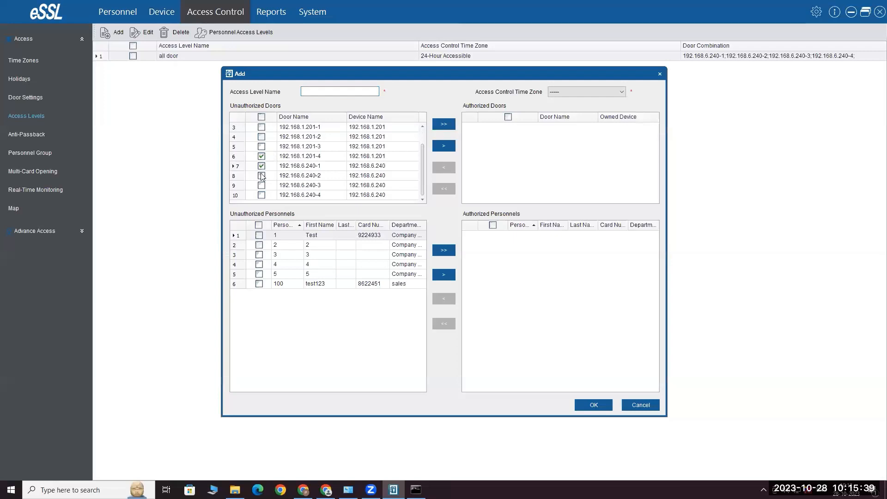
left_click(443, 146)
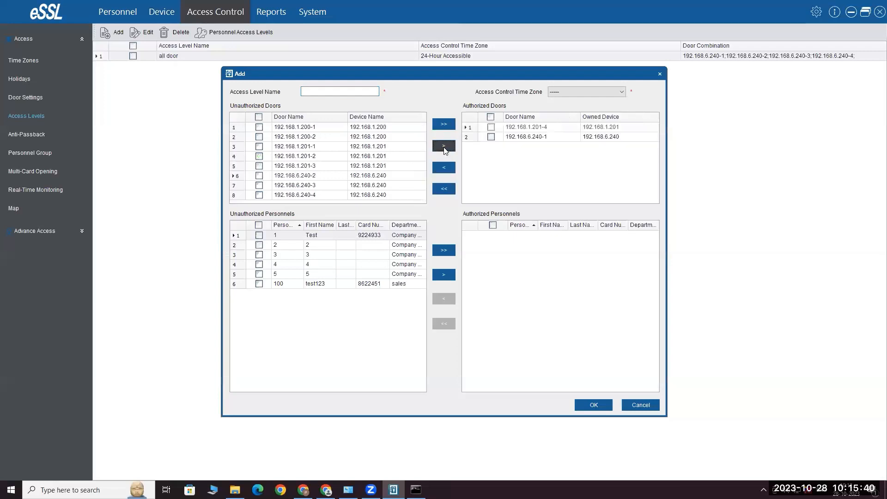
Authorise personnel 2 and 3, set 24-Hour Accessible, then discard the draft level
left_click(259, 245)
left_click(259, 255)
left_click(443, 276)
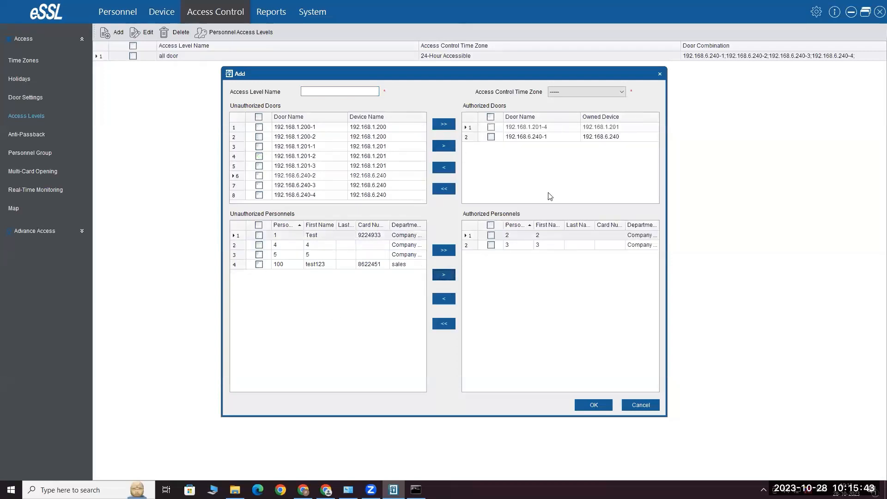
left_click(569, 92)
left_click(573, 106)
left_click(364, 91)
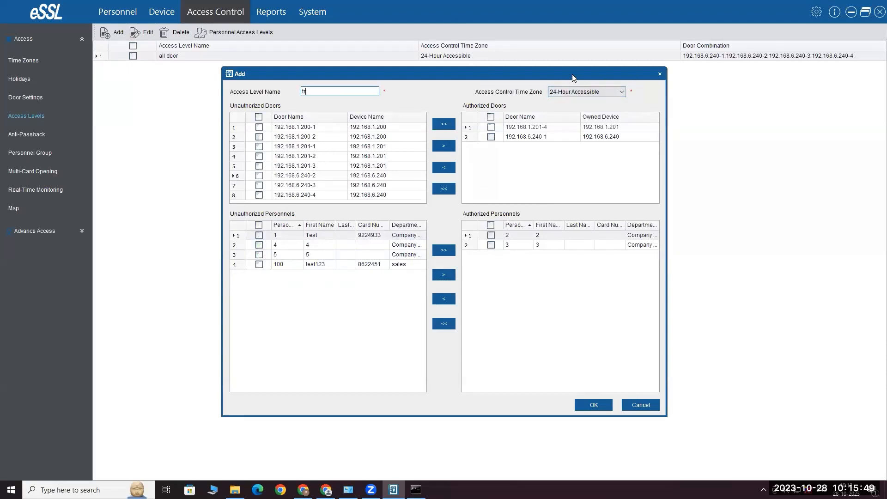
left_click_drag(575, 77, 578, 55)
left_click(643, 384)
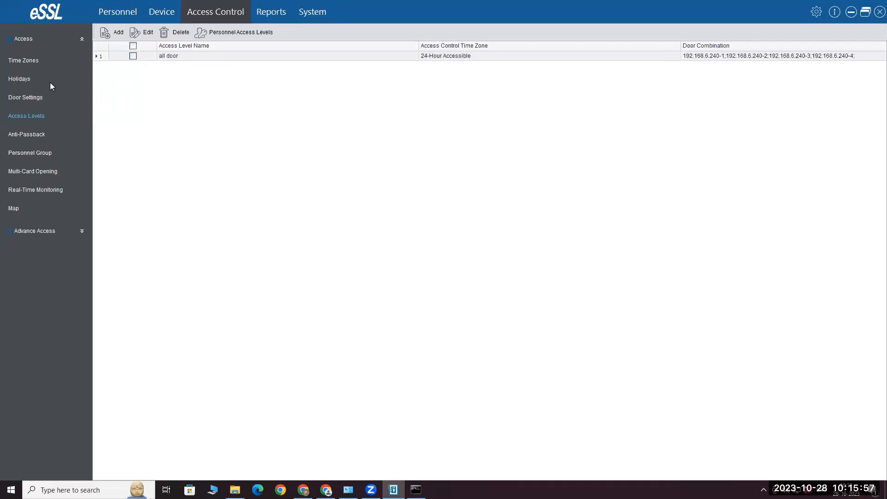
Open Linkages under Advance Access and start a linkage on device 192.168.6.240
left_click(81, 231)
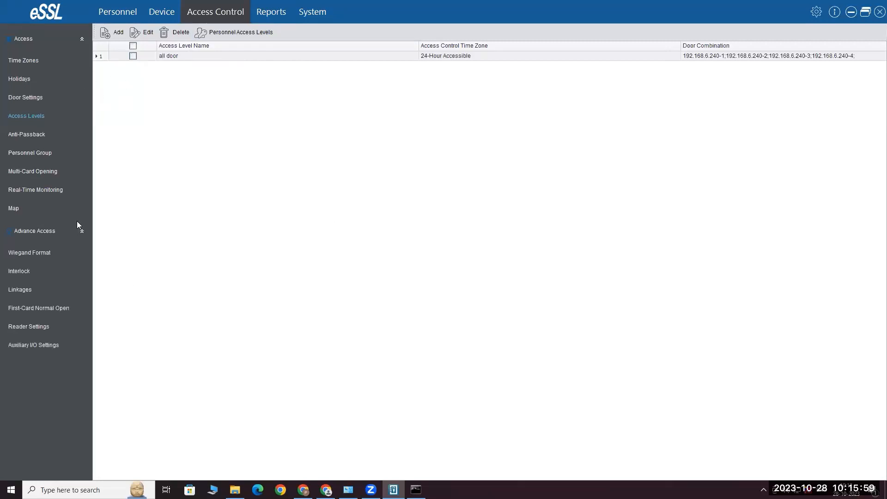
left_click(16, 290)
left_click(105, 33)
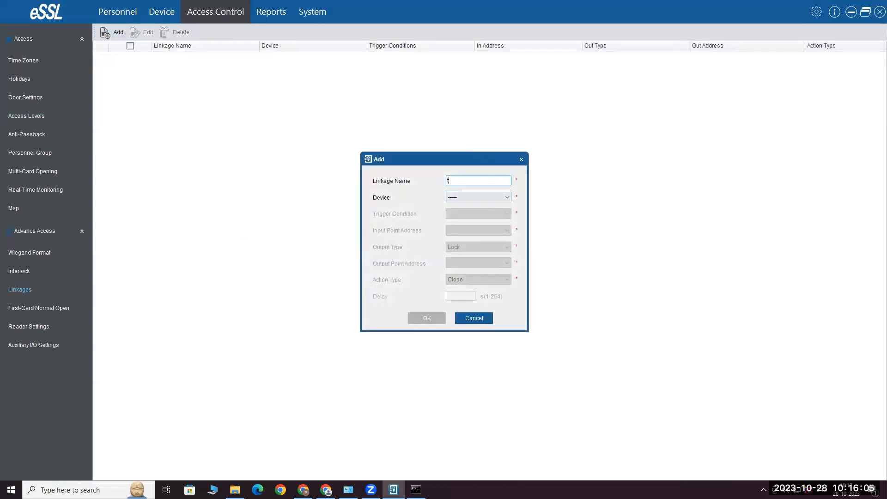
left_click(482, 196)
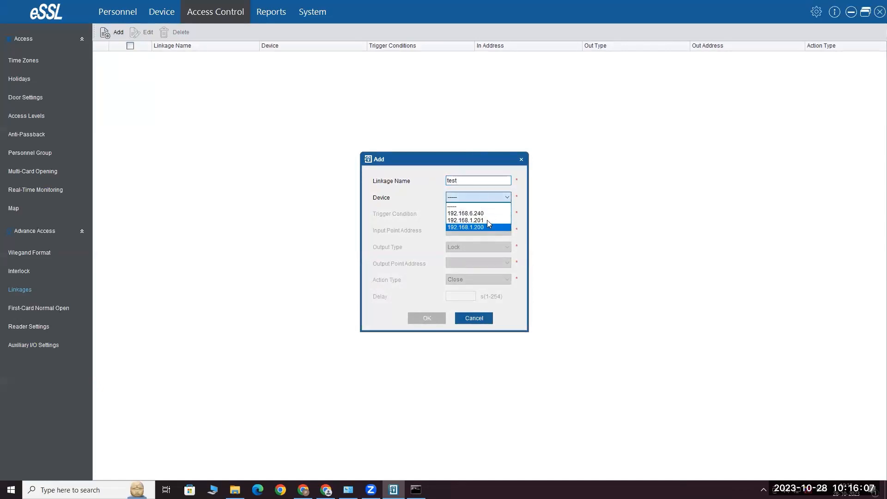
left_click(467, 207)
Set the linkage trigger to Enable Intraday Passage Mode Time Zone
left_click(469, 214)
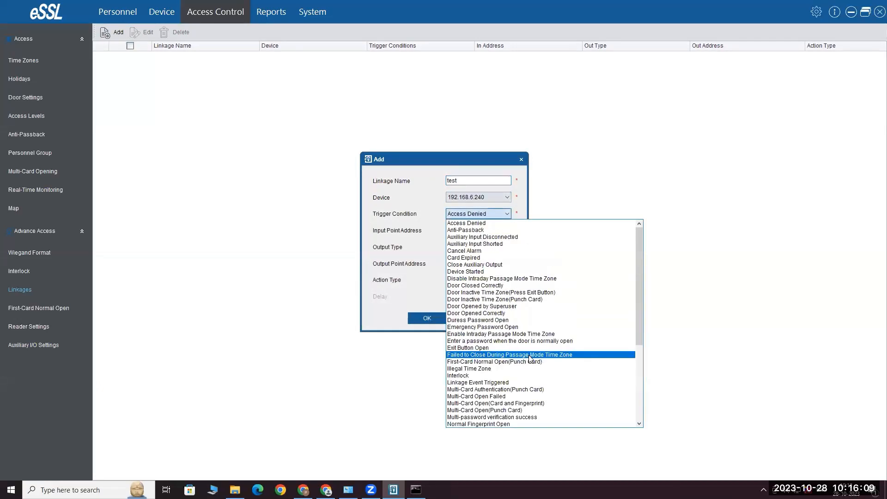
scroll(547, 342, "down", 5)
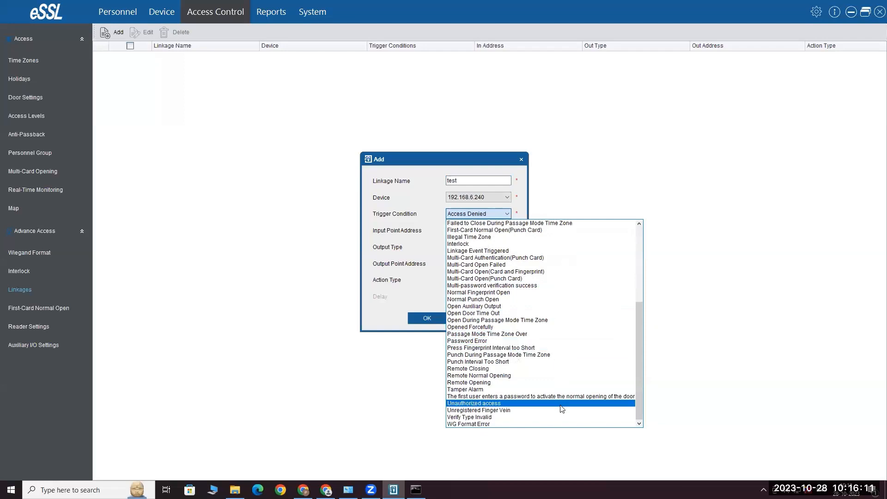
scroll(536, 379, "up", 6)
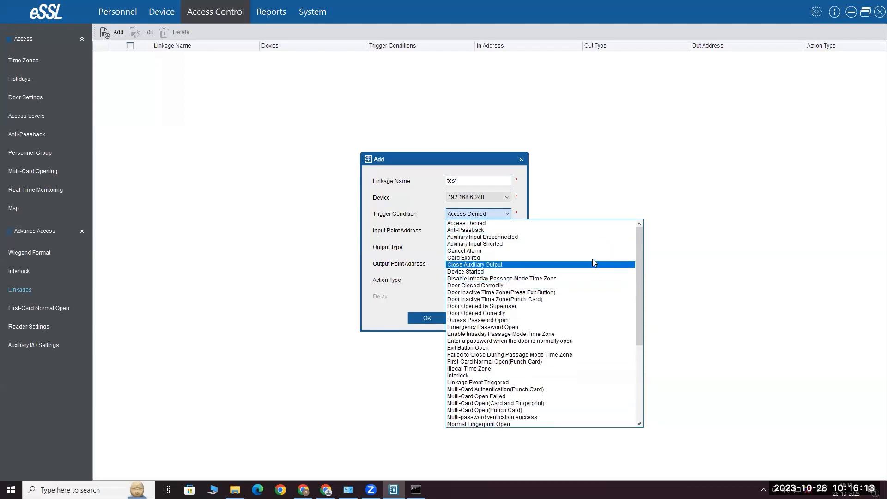
scroll(592, 303, "down", 5)
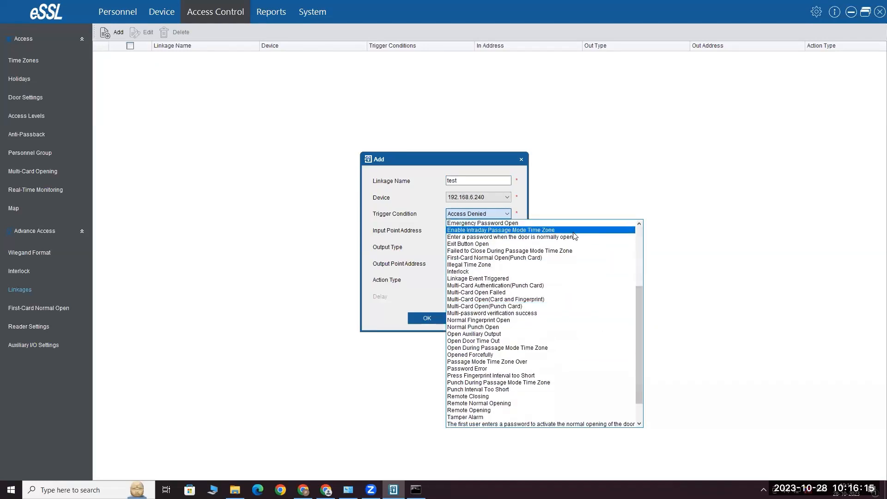
left_click(628, 230)
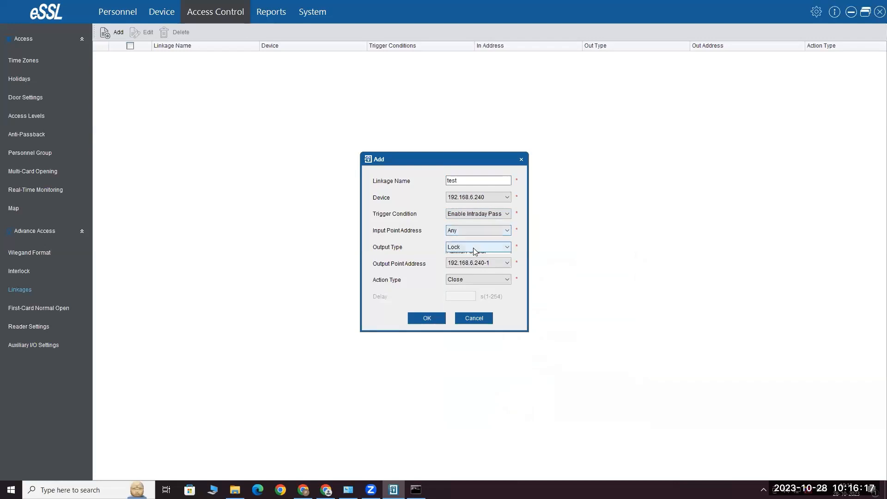
Set the output to Auxiliary Output 1, then discard the linkage draft
left_click(473, 247)
left_click(470, 262)
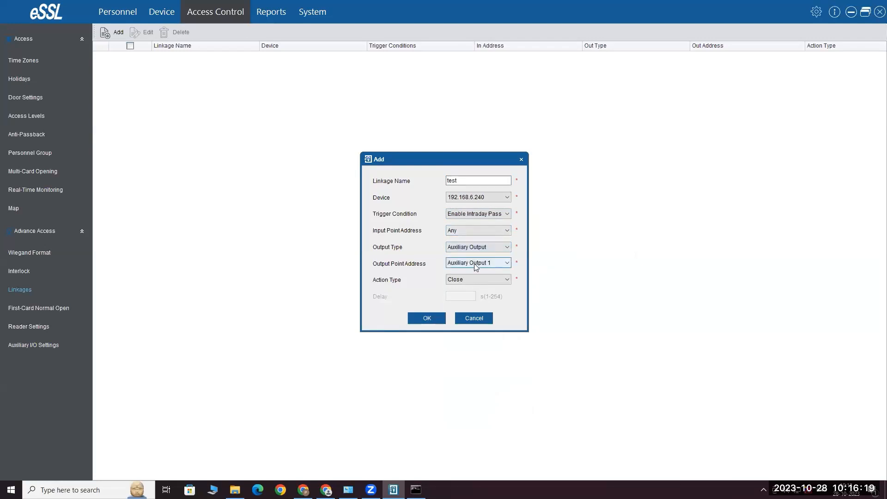
left_click(496, 263)
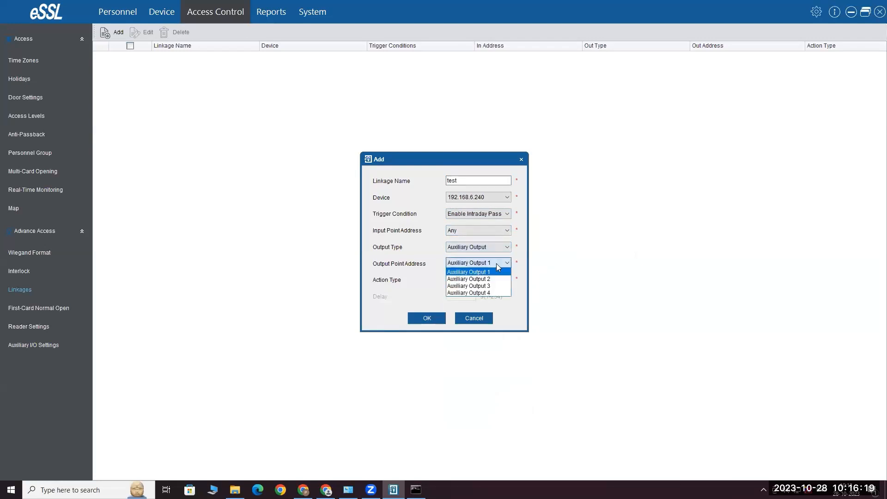
left_click(477, 250)
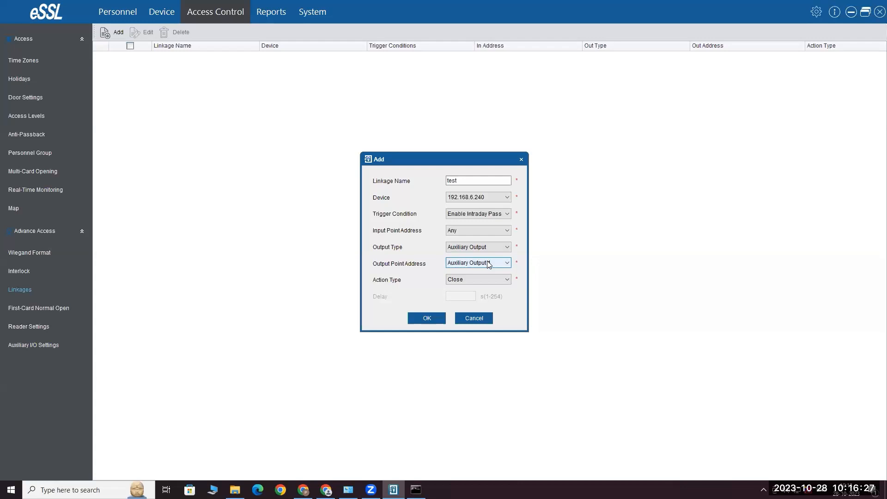
left_click(489, 264)
left_click(479, 270)
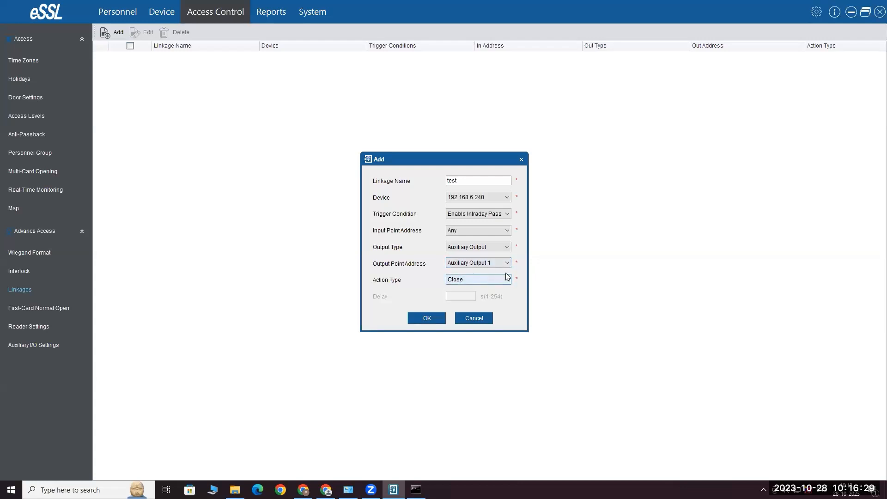
left_click(485, 320)
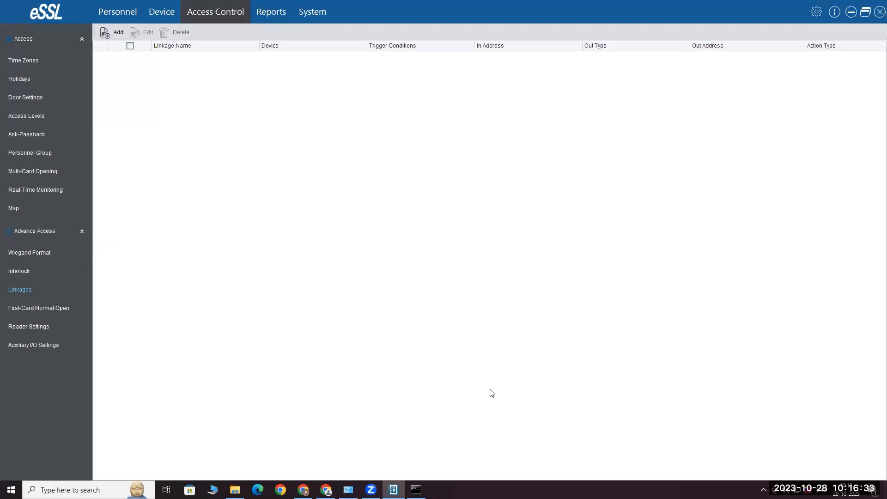
In System, expand Data Base, check the backup path unchanged, and open Database Connection
left_click(271, 12)
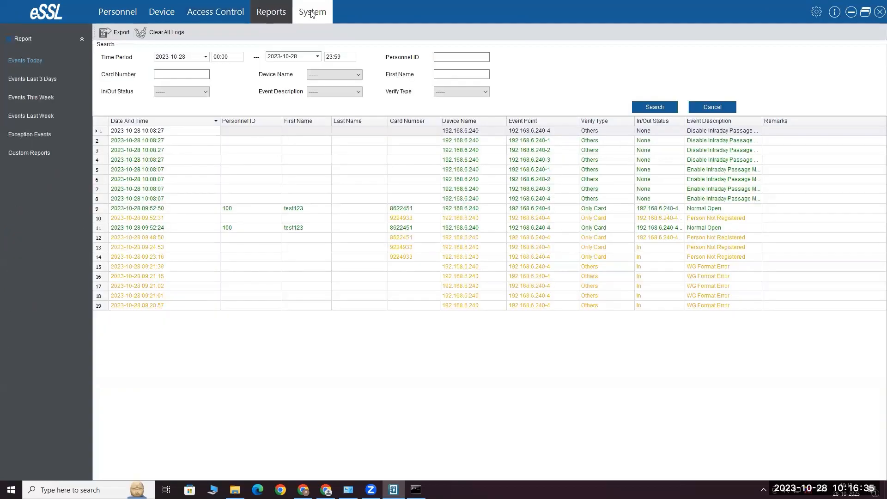
left_click(313, 13)
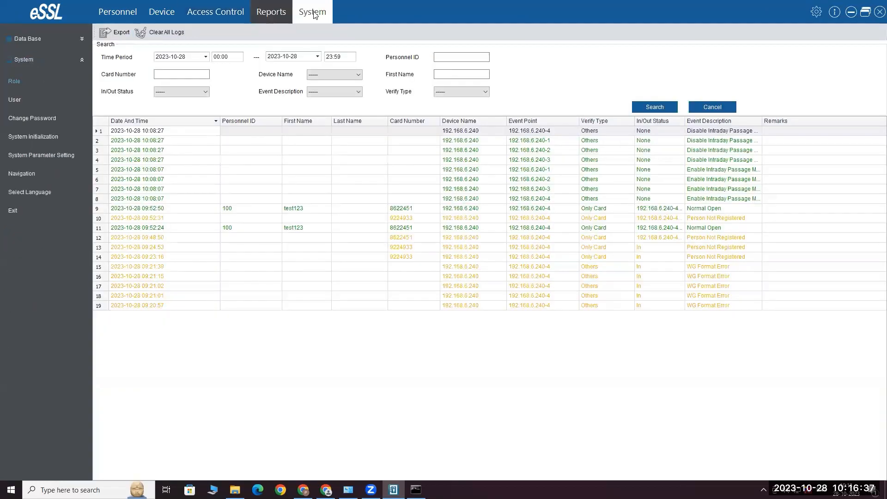
left_click(82, 38)
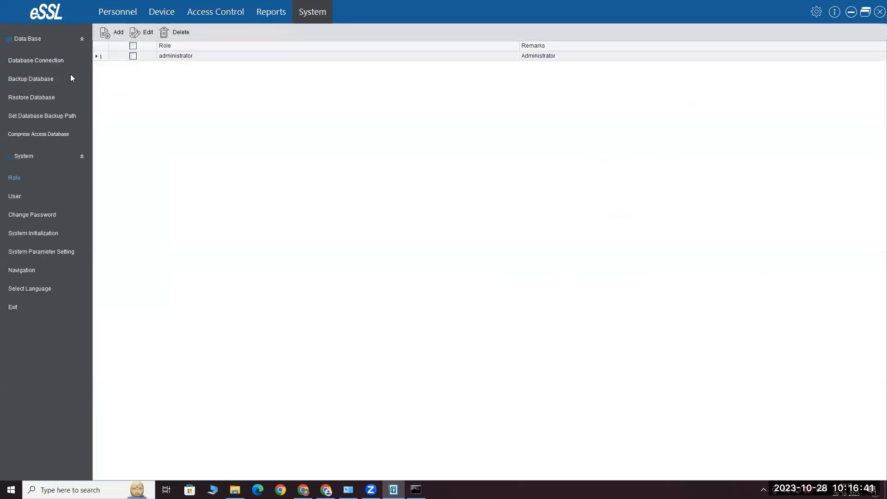
left_click(49, 118)
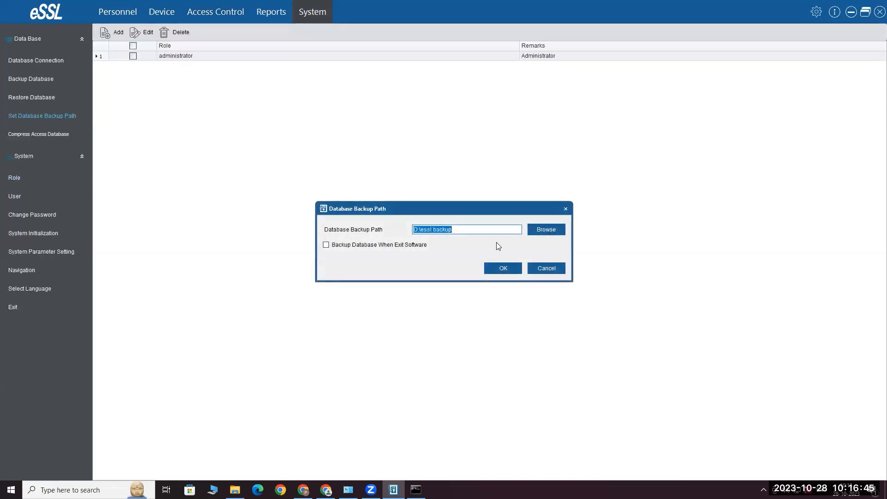
left_click(552, 270)
left_click(51, 61)
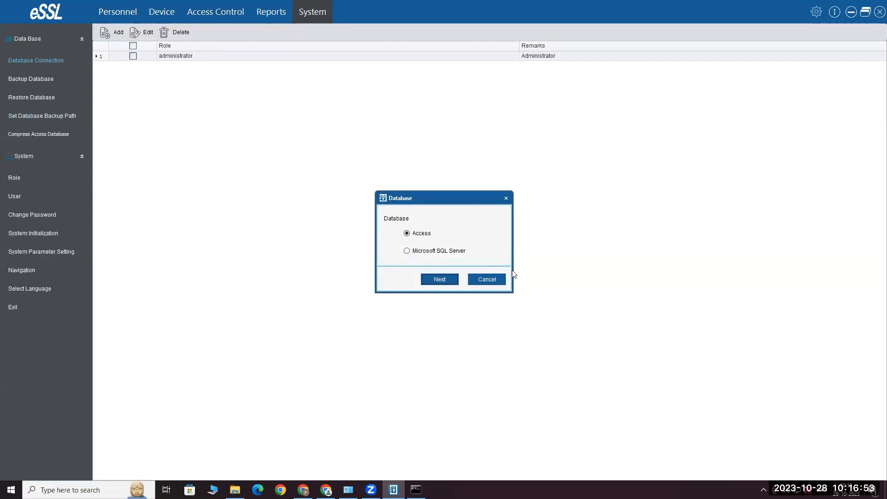
Cancel the Database dialog, returning to the Role list with only the administrator
left_click(494, 280)
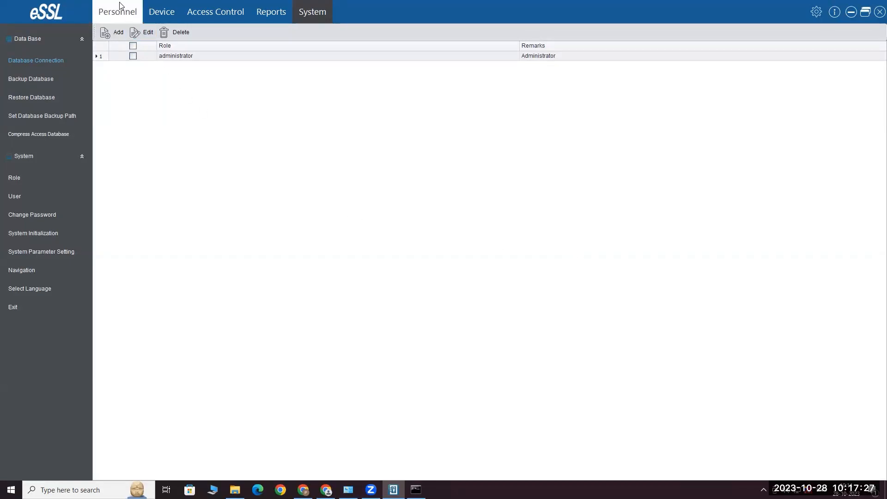
Switch to Personnel to review the six personnel records
left_click(133, 15)
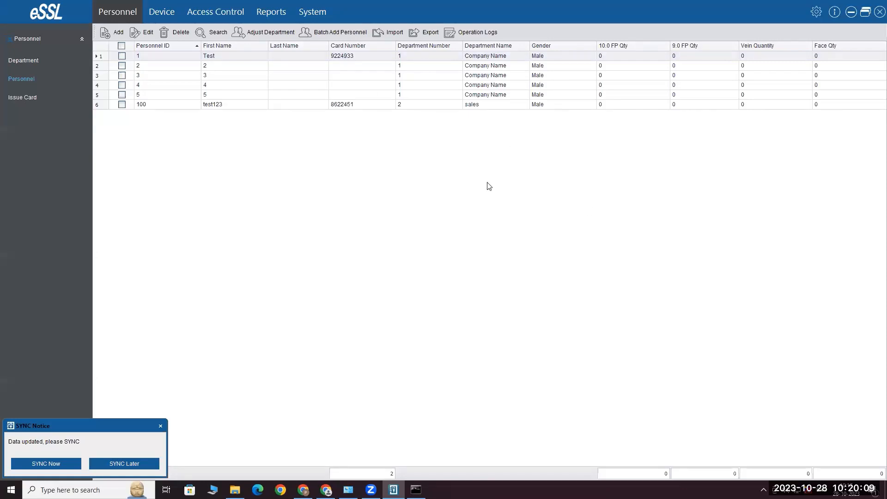
Open Advance Access > Linkages and start a new linkage named 'tes'
left_click(233, 12)
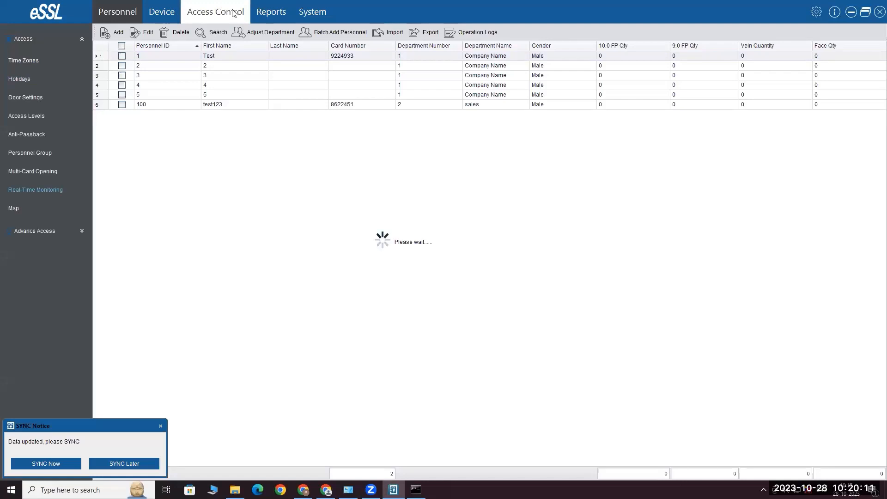
left_click(82, 232)
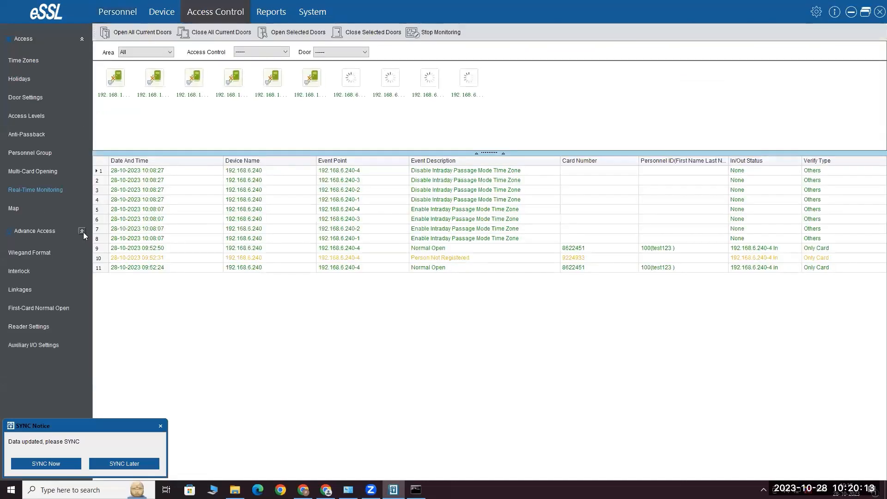
left_click(43, 288)
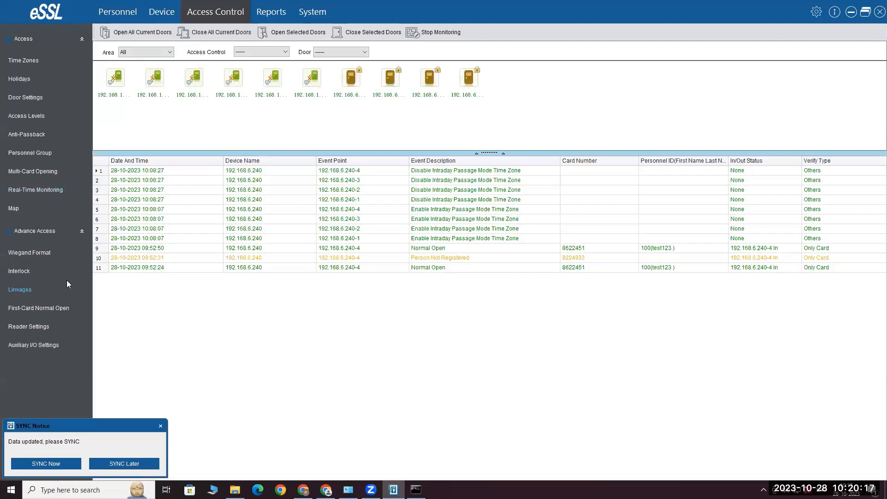
left_click(32, 291)
left_click(116, 32)
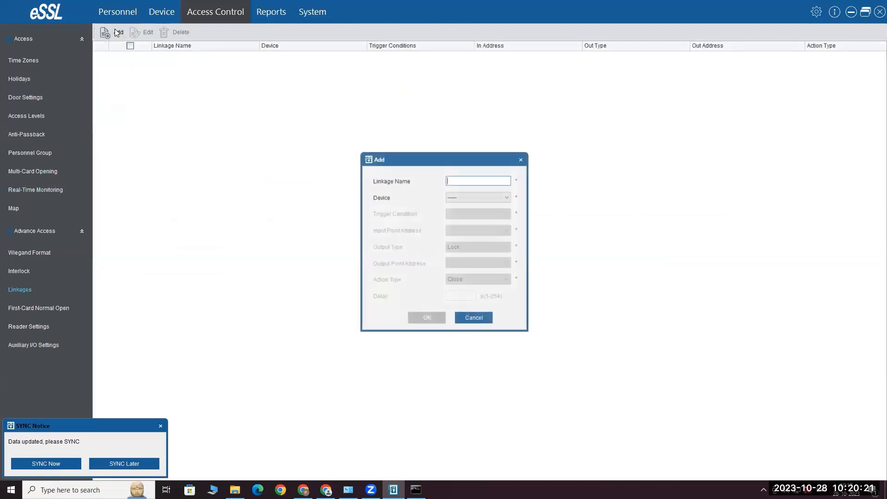
left_click(474, 181)
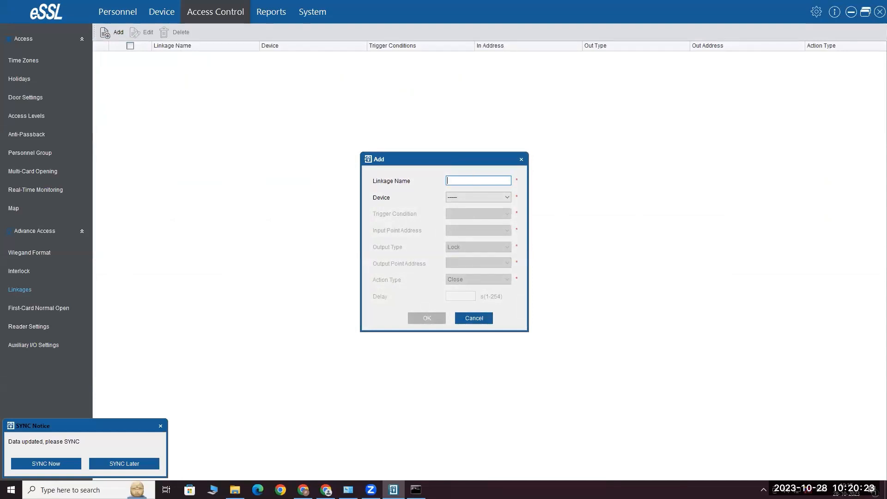
type("tes")
Use device 192.168.6.240 with trigger Auxiliary Input Shorted on Auxiliary Input 2
left_click(487, 198)
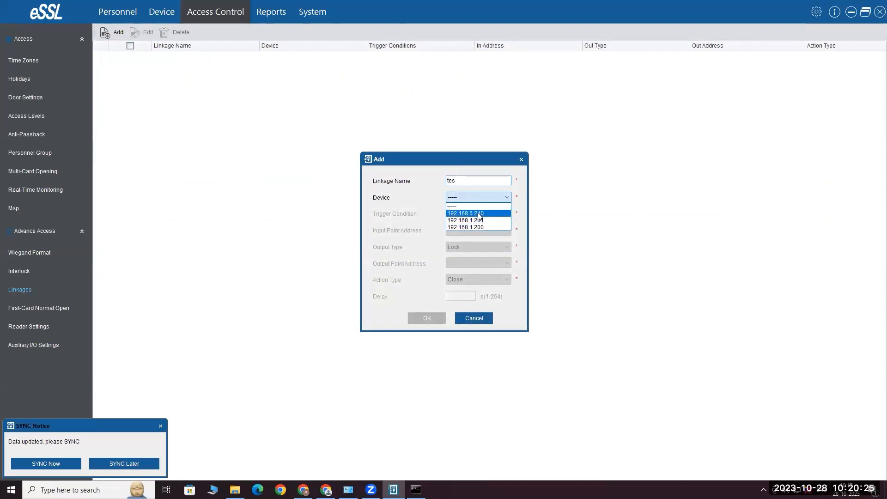
left_click(481, 214)
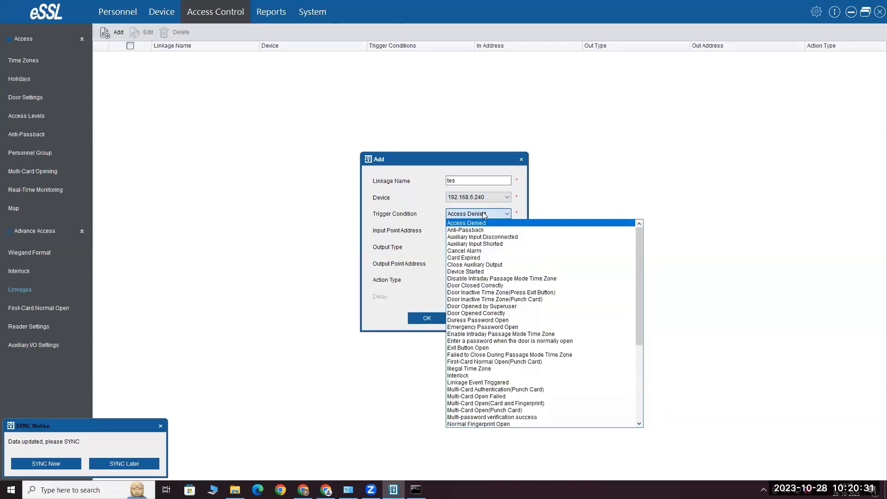
left_click(475, 244)
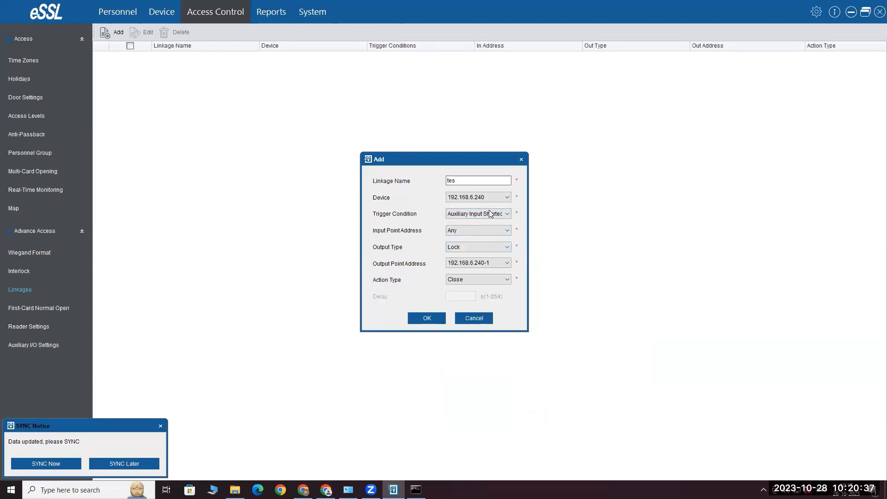
left_click(476, 230)
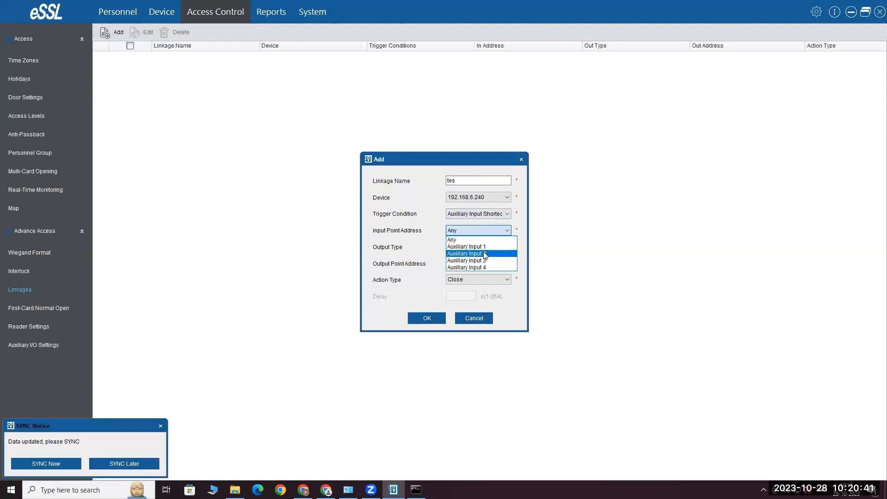
left_click(481, 254)
Set the output to Auxiliary Output 2 with Normal Open action
left_click(476, 246)
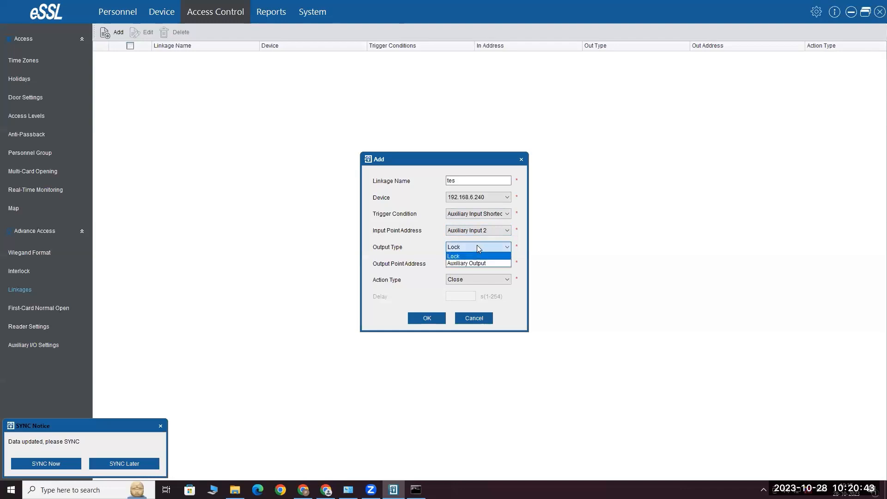
left_click(472, 255)
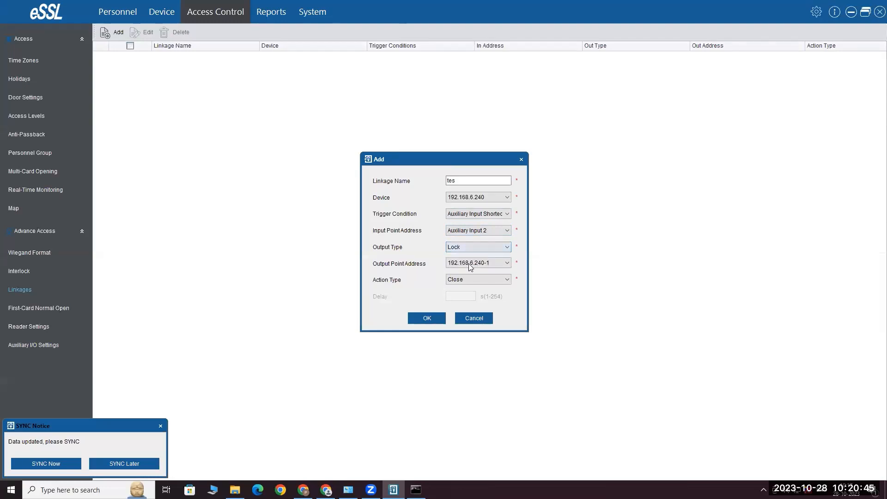
left_click(474, 262)
left_click(473, 272)
left_click(469, 280)
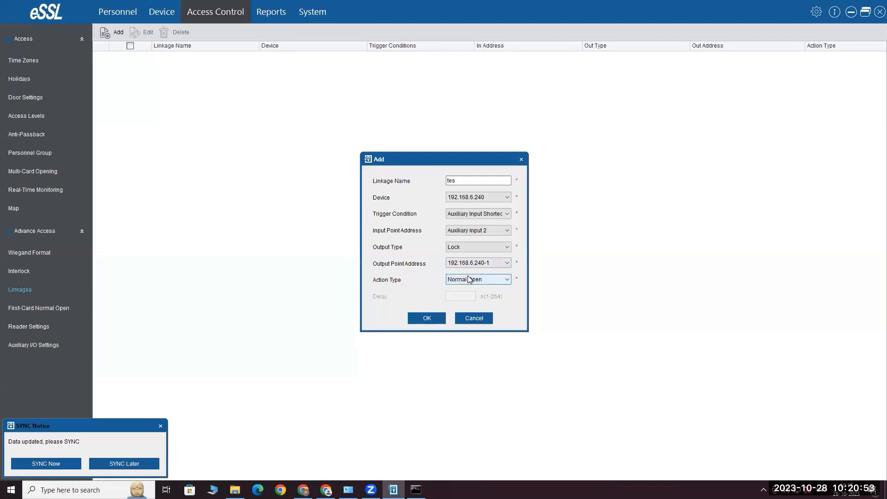
left_click(465, 248)
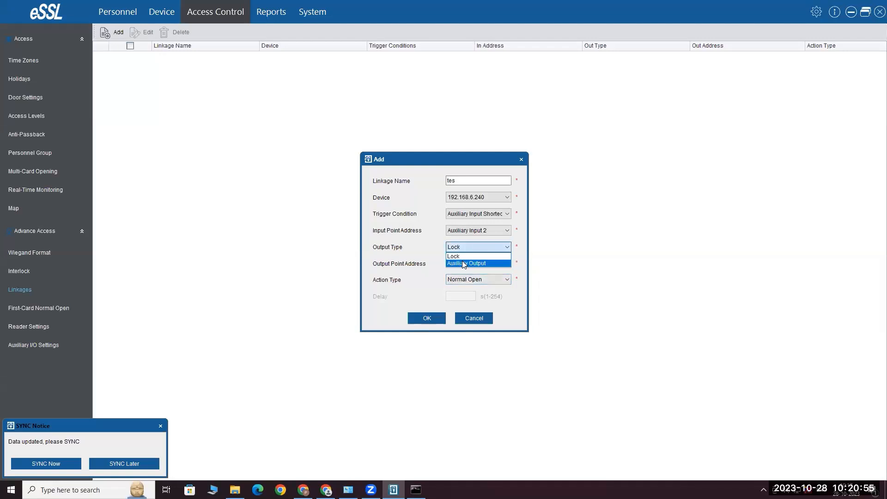
left_click(474, 265)
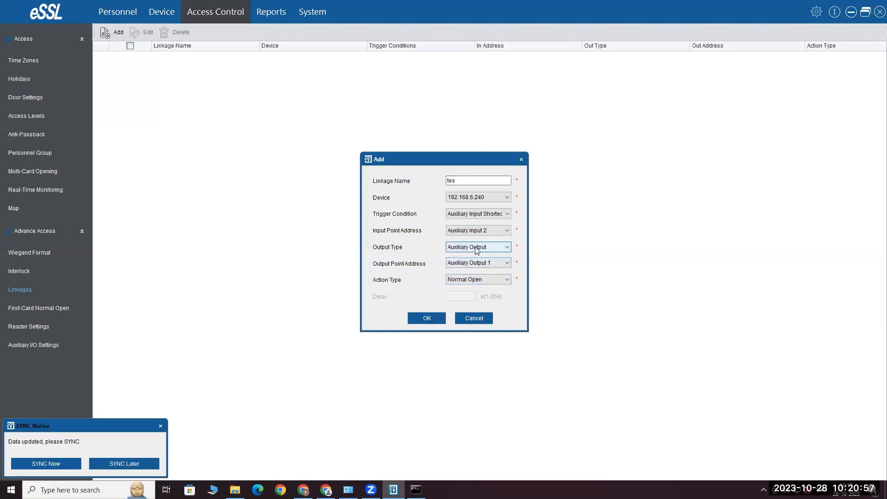
left_click(475, 264)
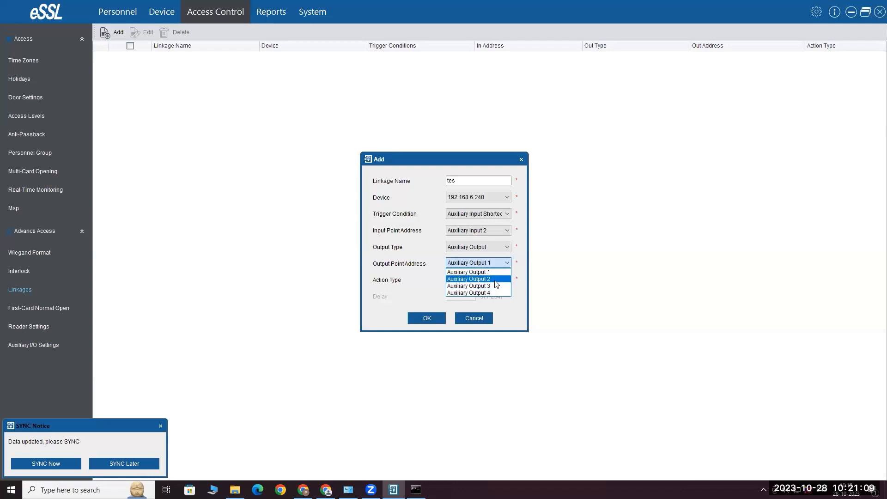
left_click(495, 279)
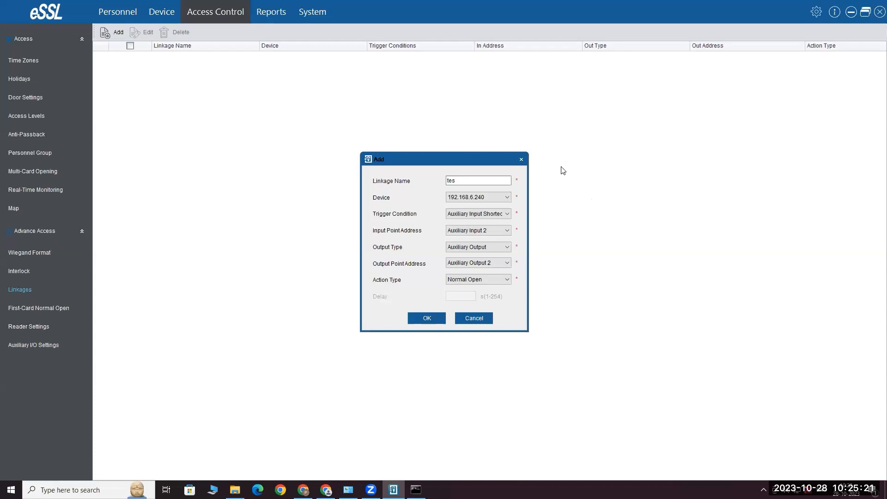
Discard the linkage draft and check the connected devices list
left_click(474, 318)
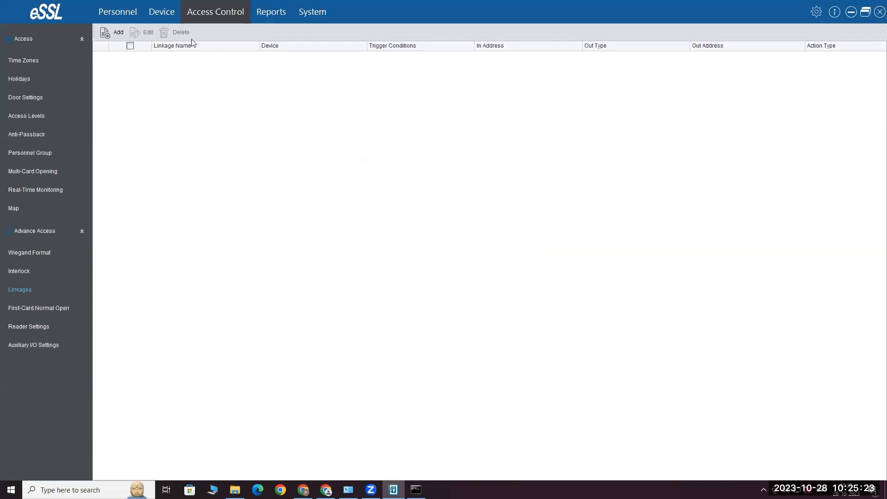
left_click(33, 121)
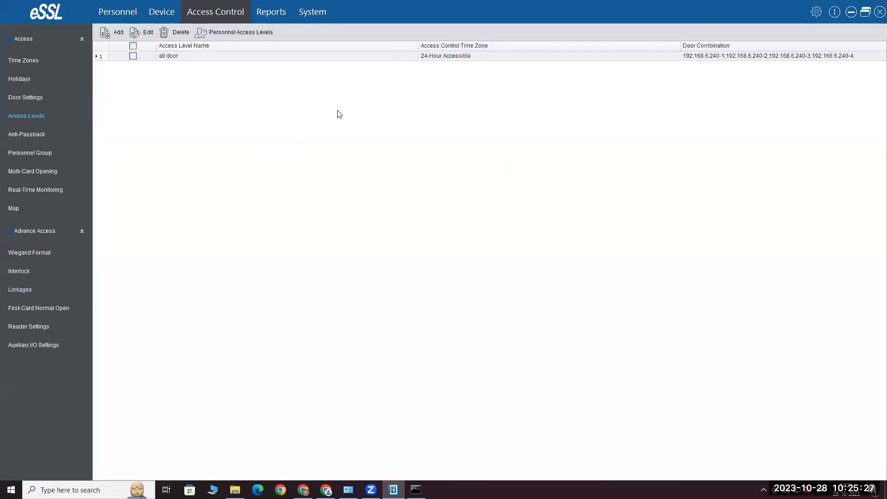
left_click(162, 13)
left_click(164, 19)
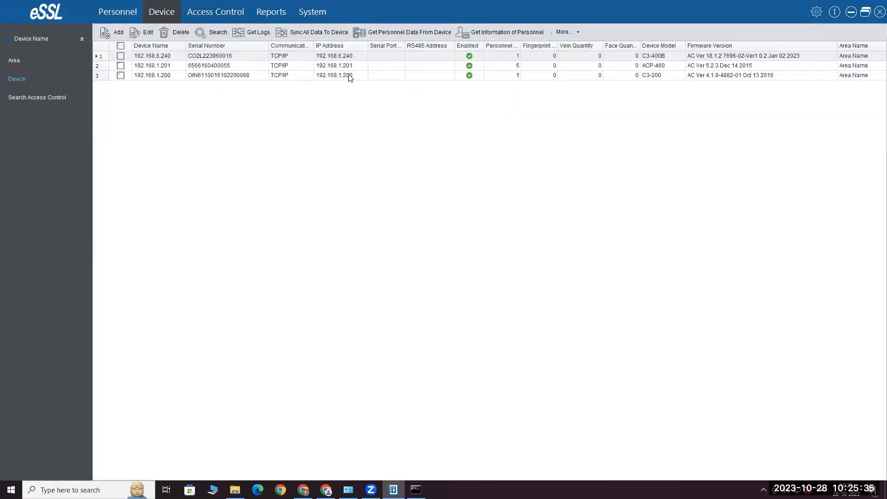
left_click(232, 18)
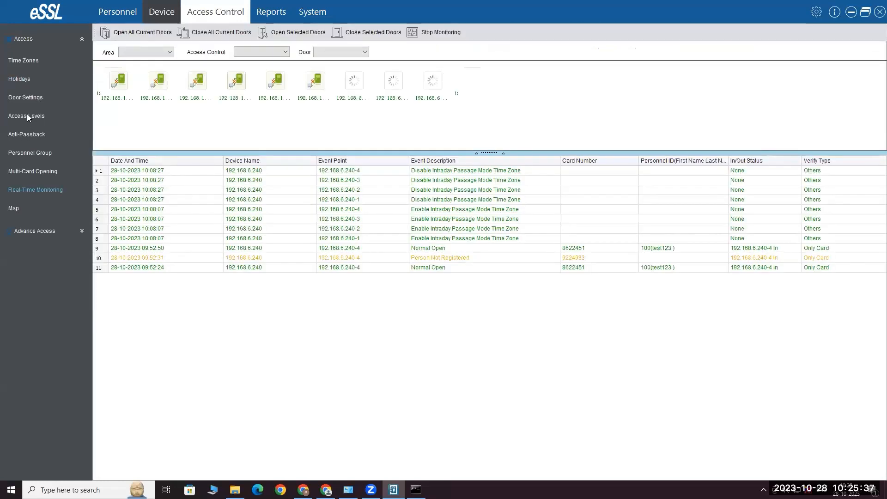
Review the Access Levels and Time Zones lists, ending on Access Levels
left_click(28, 117)
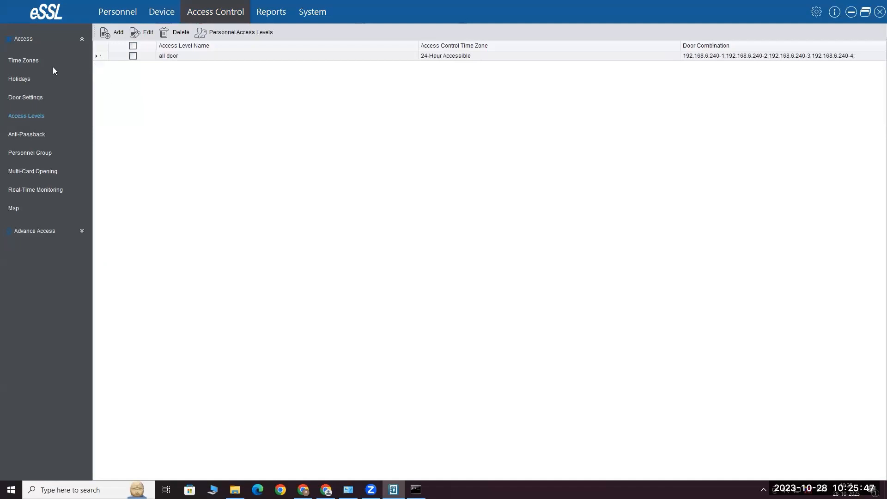
left_click(28, 60)
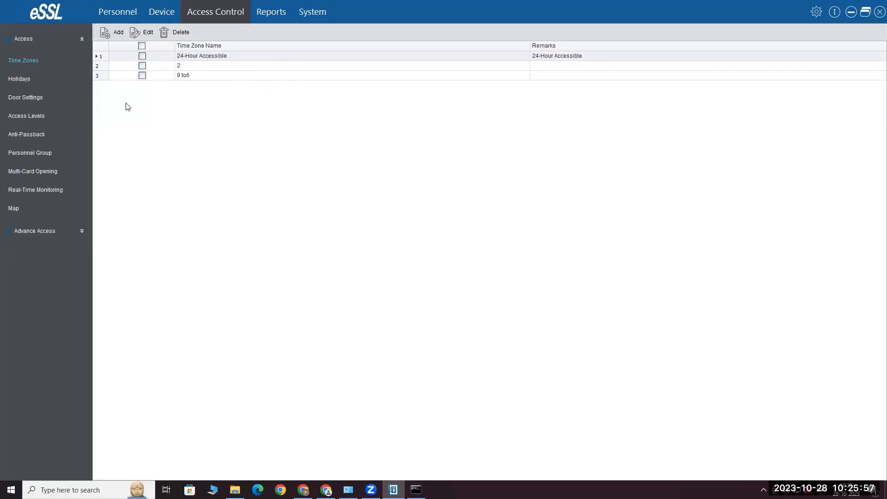
left_click(40, 119)
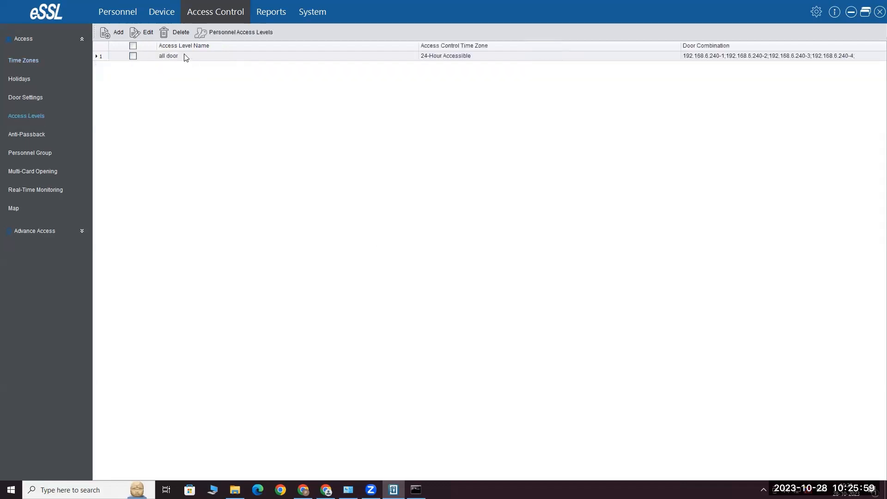
left_click(186, 56)
double_click(185, 56)
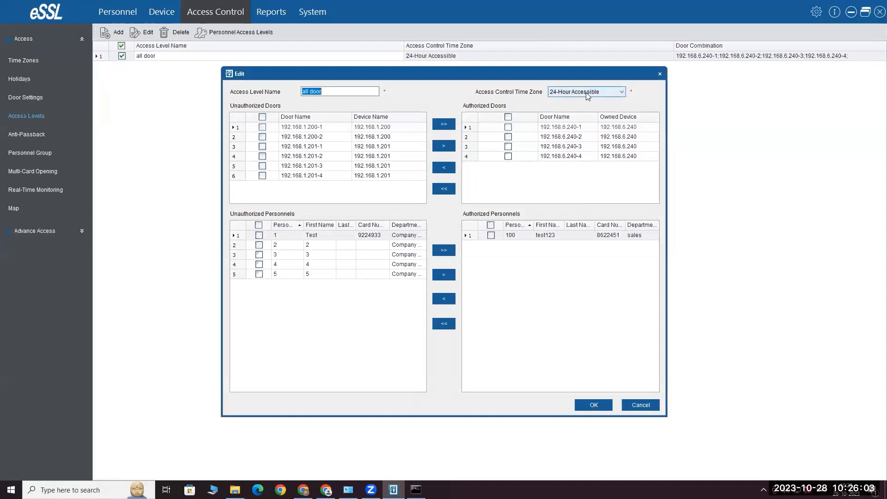
left_click(660, 74)
left_click(110, 28)
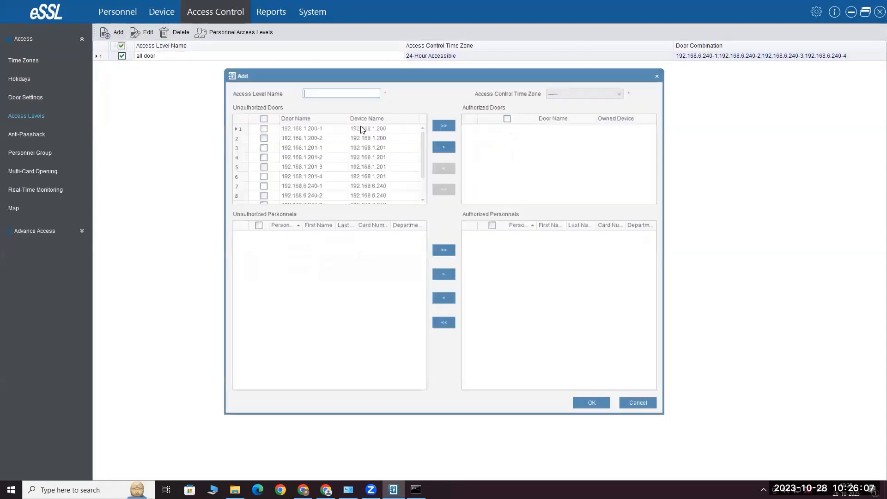
left_click(261, 166)
left_click(261, 175)
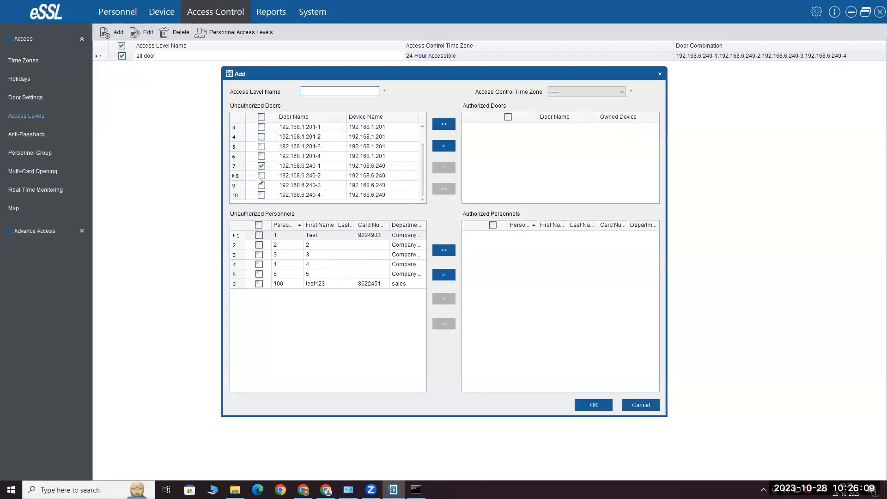
left_click(444, 145)
left_click(591, 95)
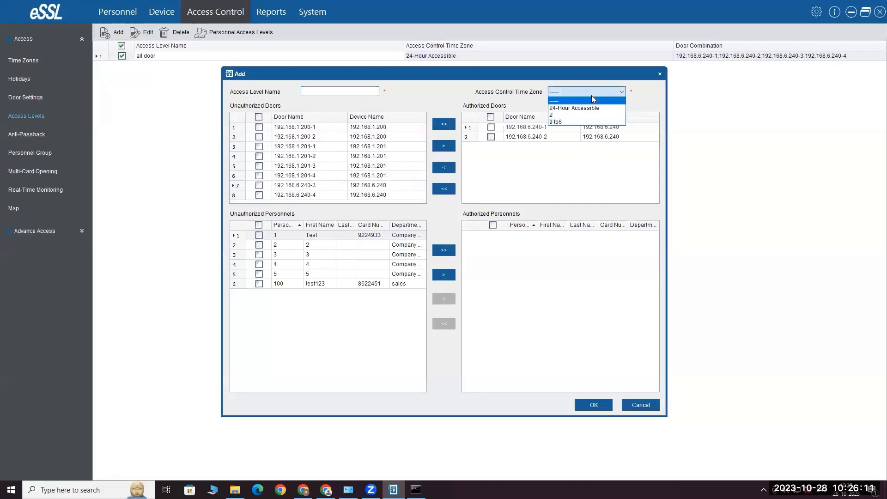
left_click(596, 120)
left_click(260, 245)
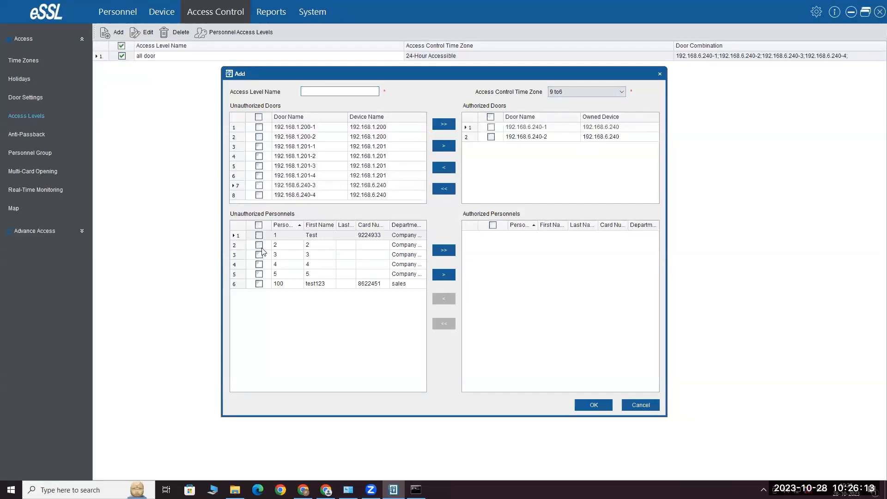
left_click(259, 255)
left_click(444, 274)
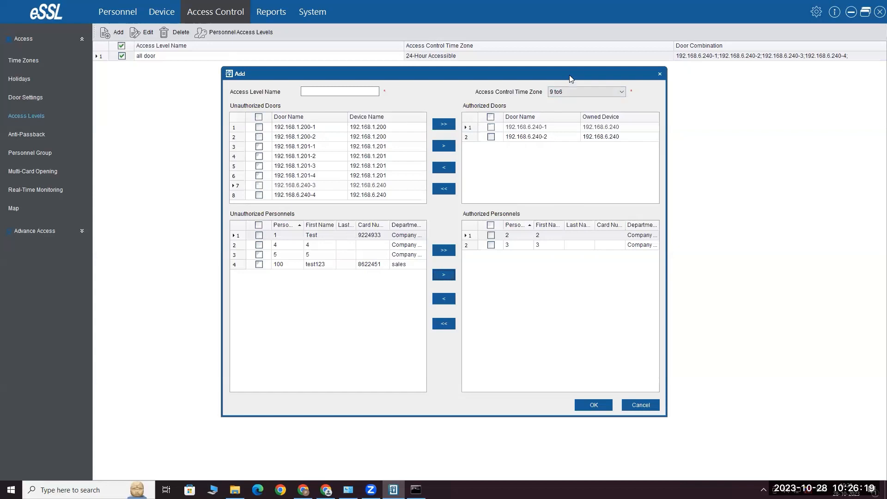
left_click_drag(570, 77, 571, 50)
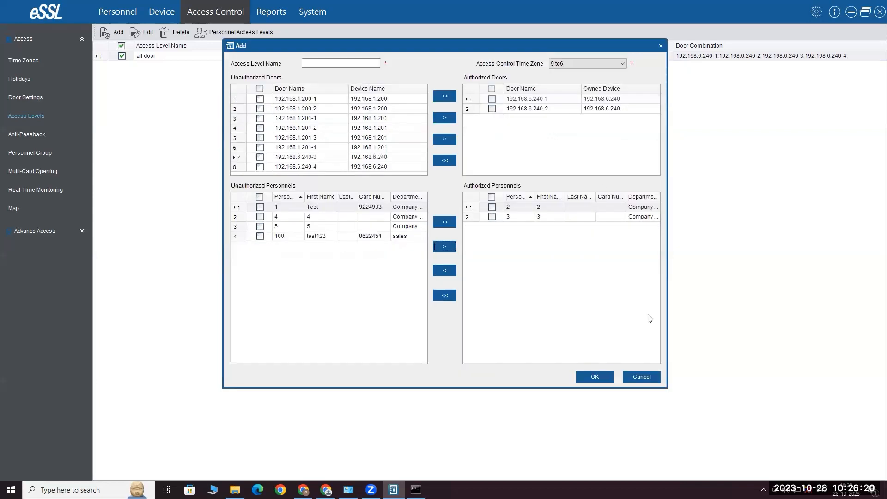
left_click(641, 376)
Open personnel ID 1's record, keep privilege as Personnel, and close without saving
left_click(117, 13)
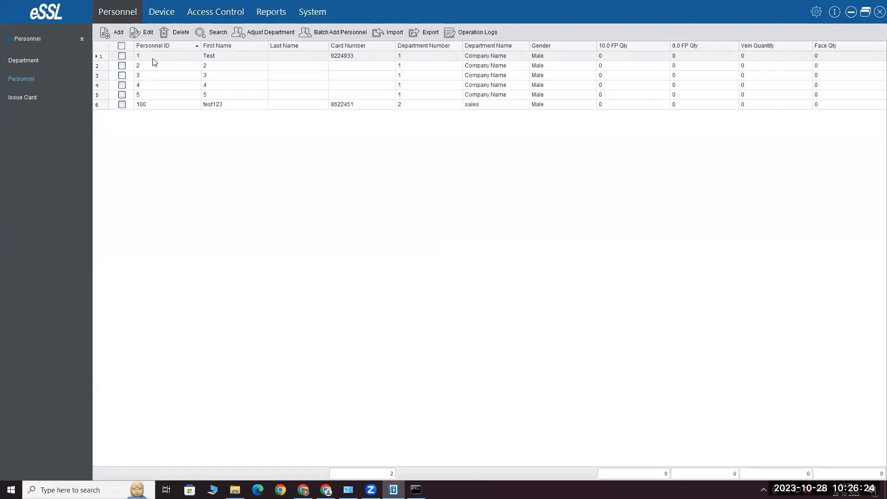
left_click(153, 57)
double_click(155, 61)
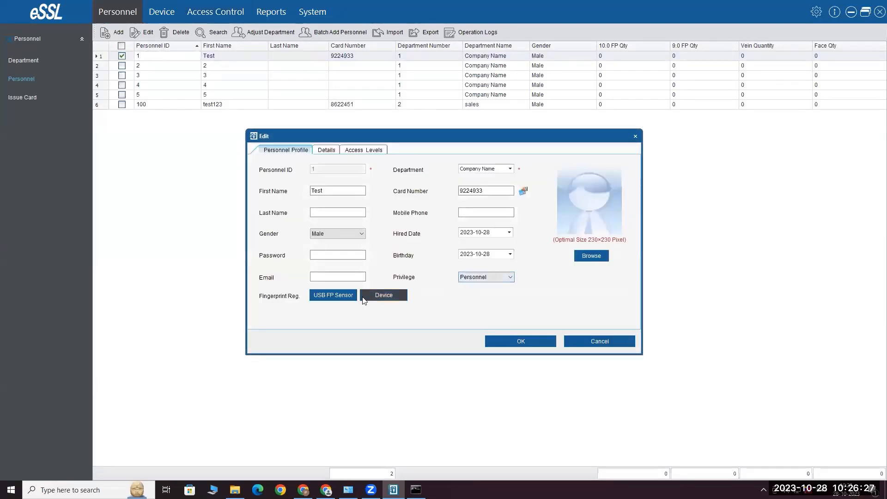
left_click(474, 283)
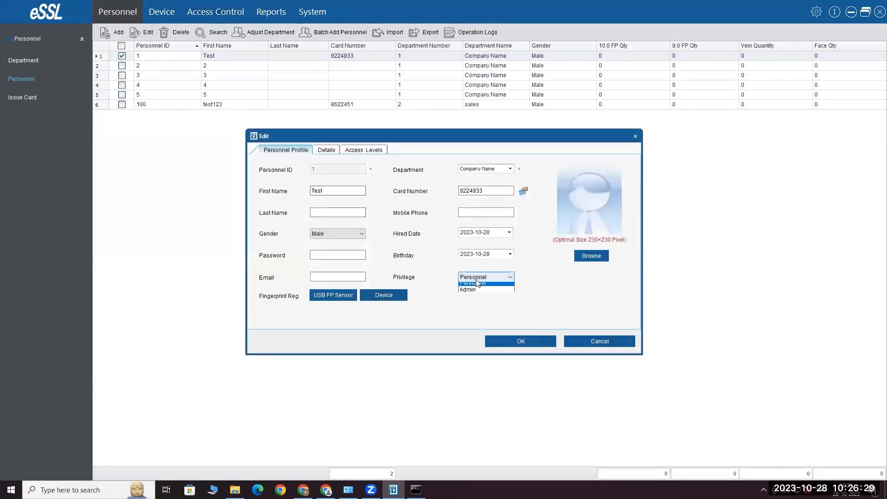
left_click(474, 284)
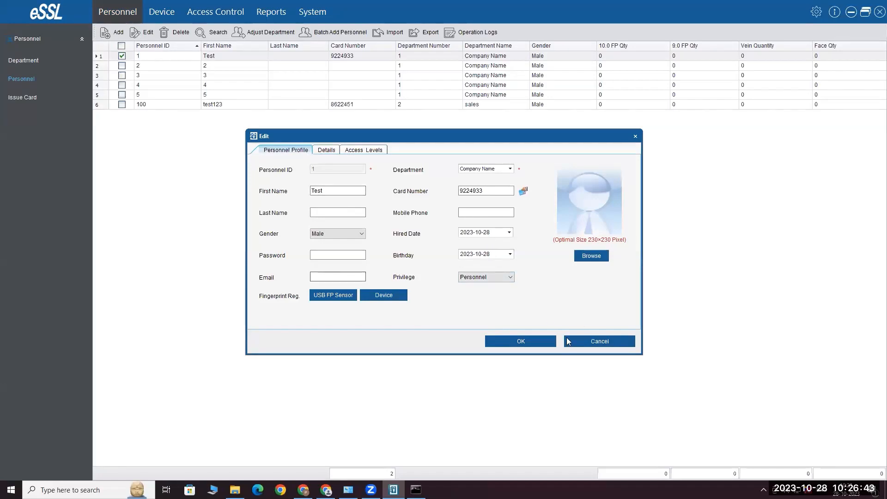
left_click(600, 341)
Open the all door access level for review and close it unchanged
left_click(227, 17)
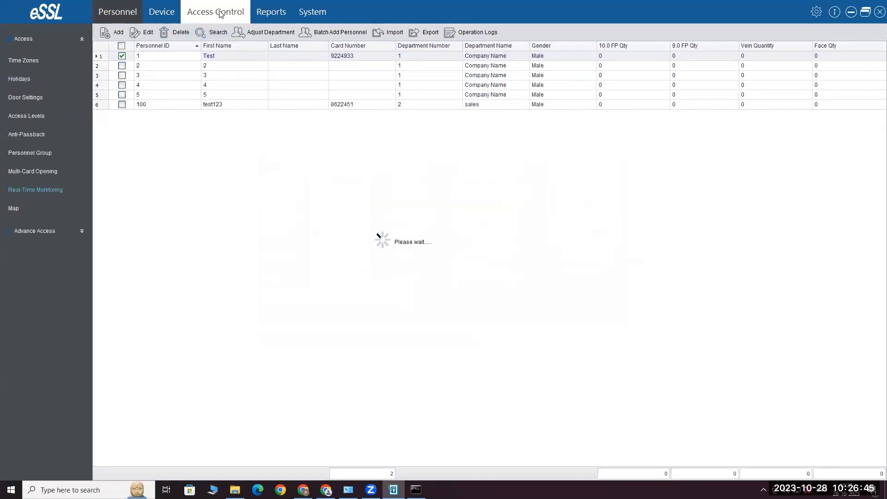
left_click(18, 118)
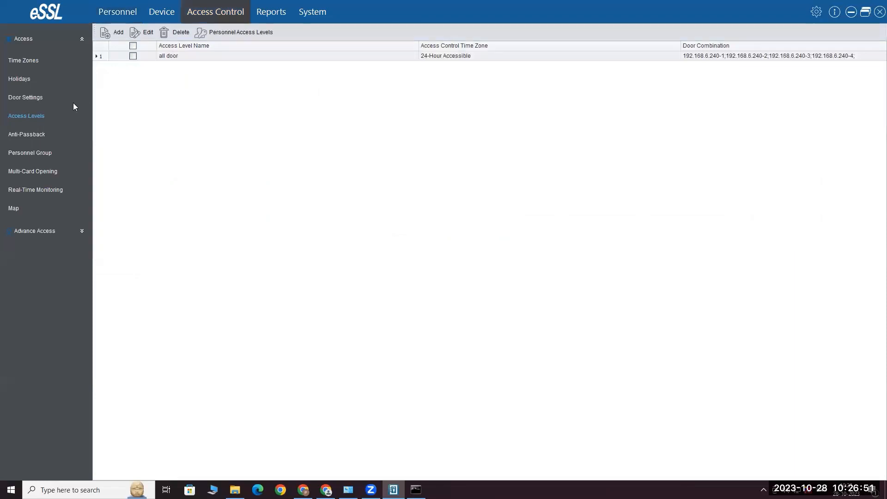
double_click(157, 56)
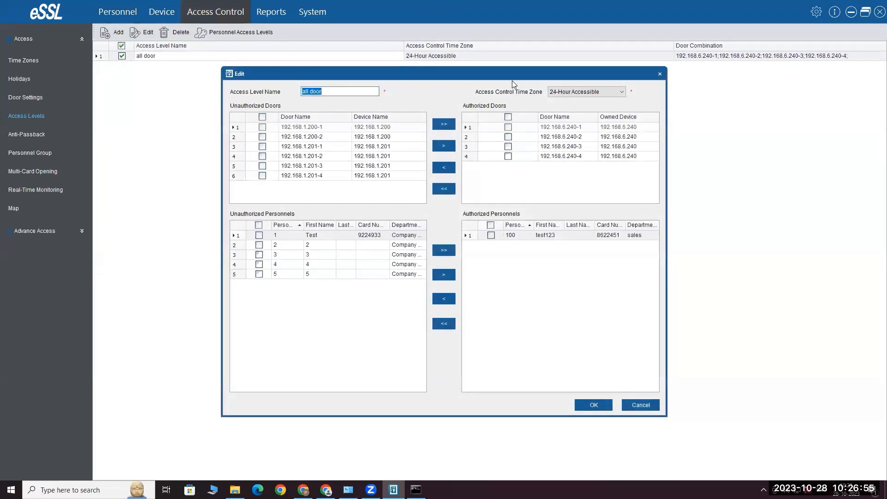
left_click_drag(504, 72, 498, 29)
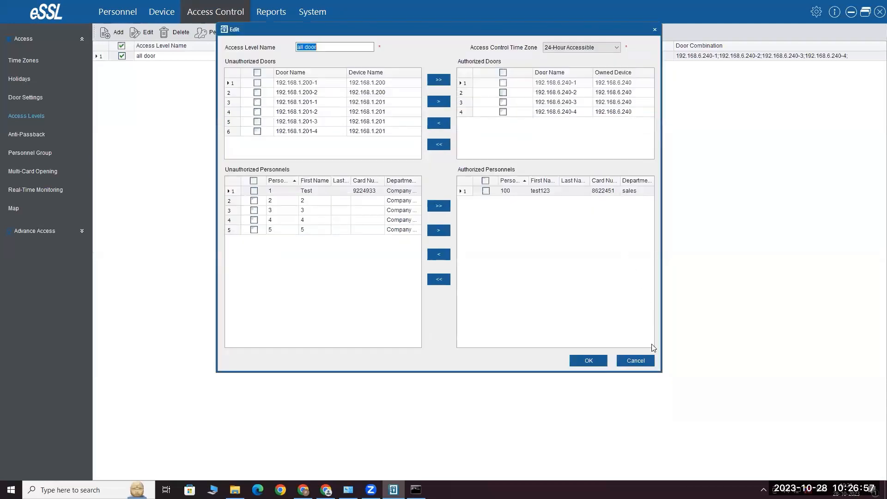
left_click(645, 360)
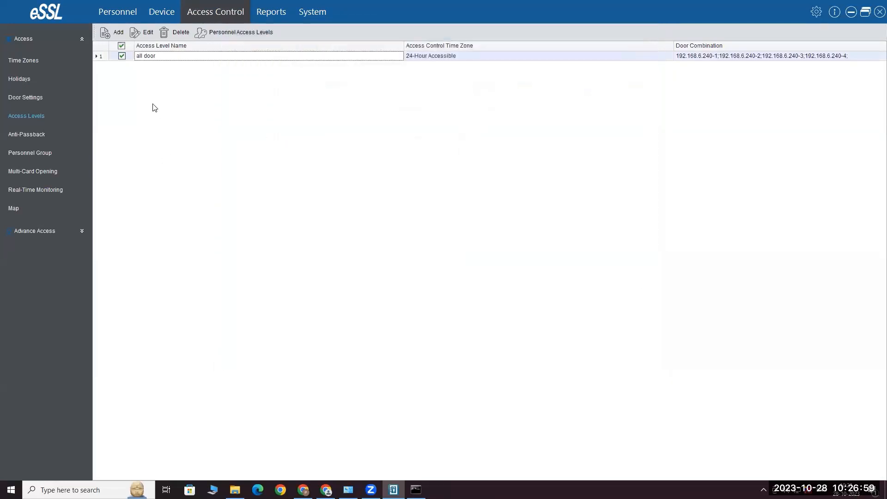
Open personnel ID 1's access levels, enable the valid period, and briefly check the profile
left_click(124, 13)
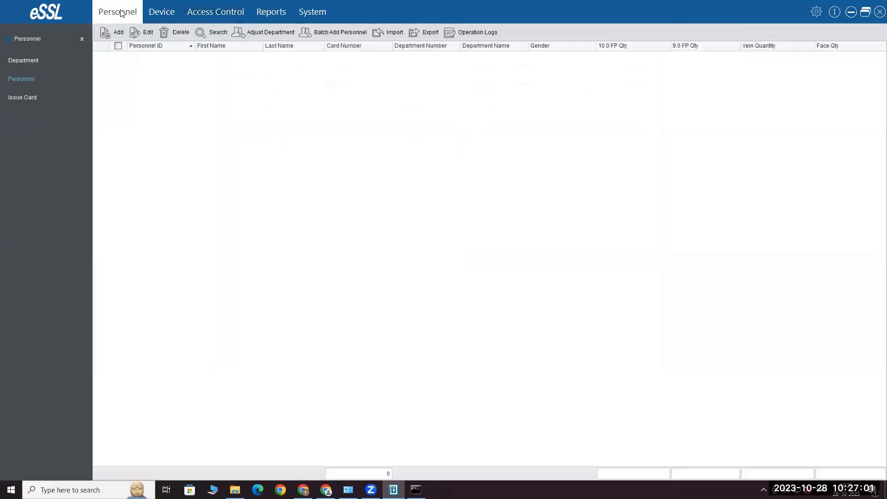
left_click(151, 59)
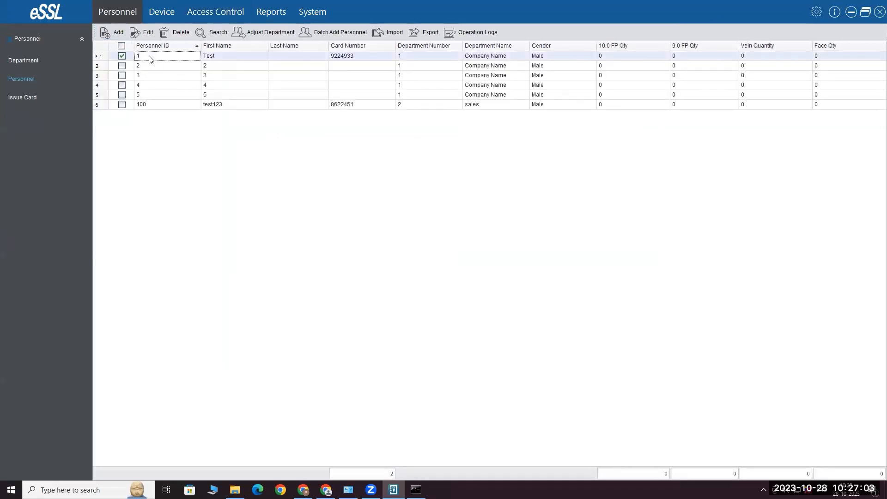
double_click(151, 58)
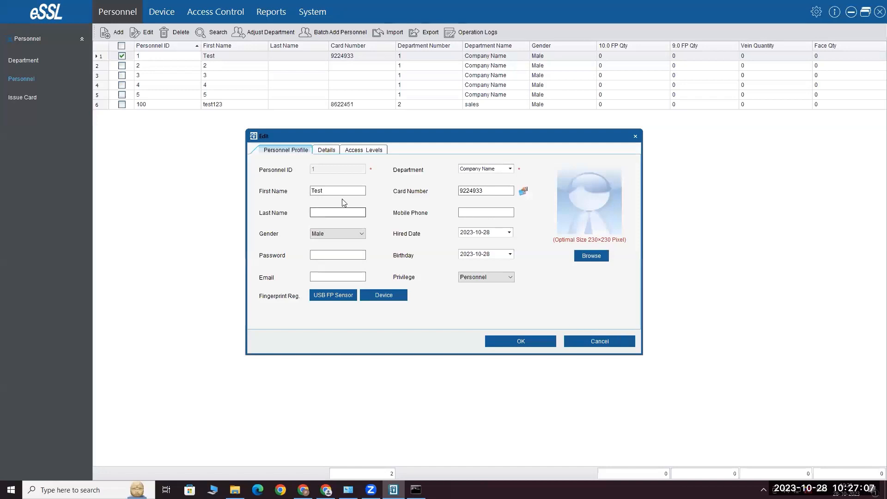
left_click(364, 150)
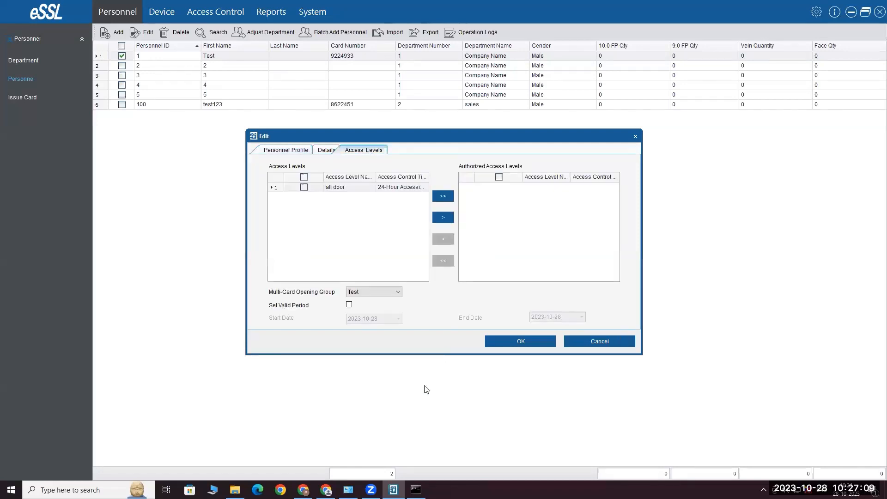
left_click(349, 305)
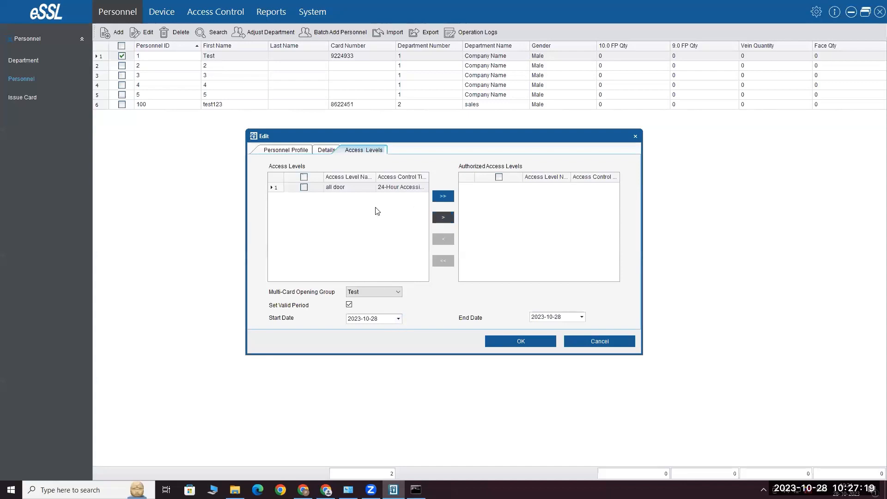
left_click(298, 154)
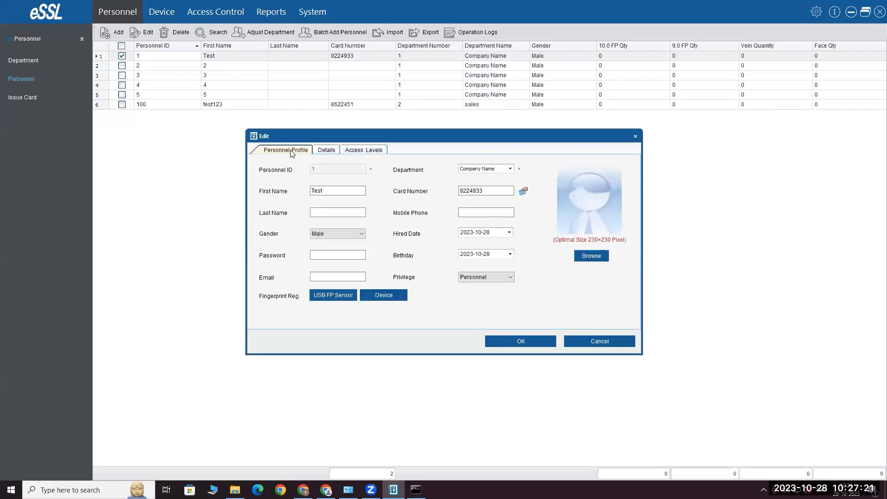
left_click(363, 150)
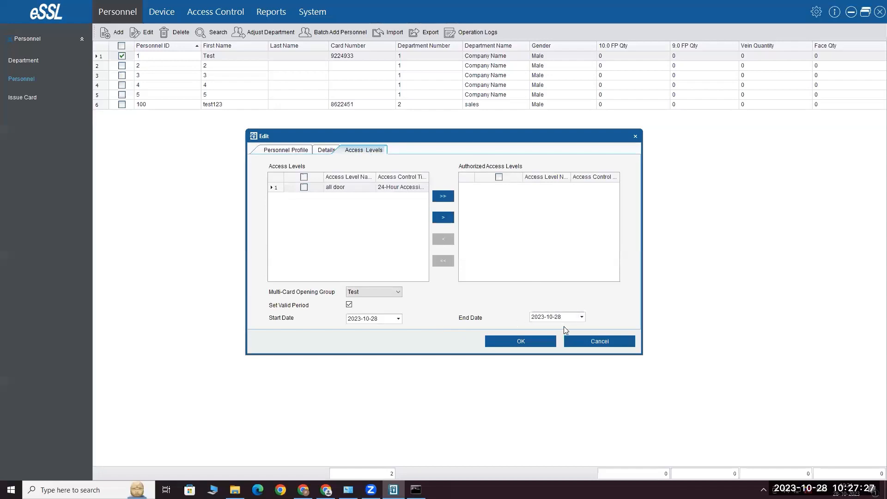
Cancel Personnel 1's edit form without saving, back to the six-person Personnel list
left_click(623, 342)
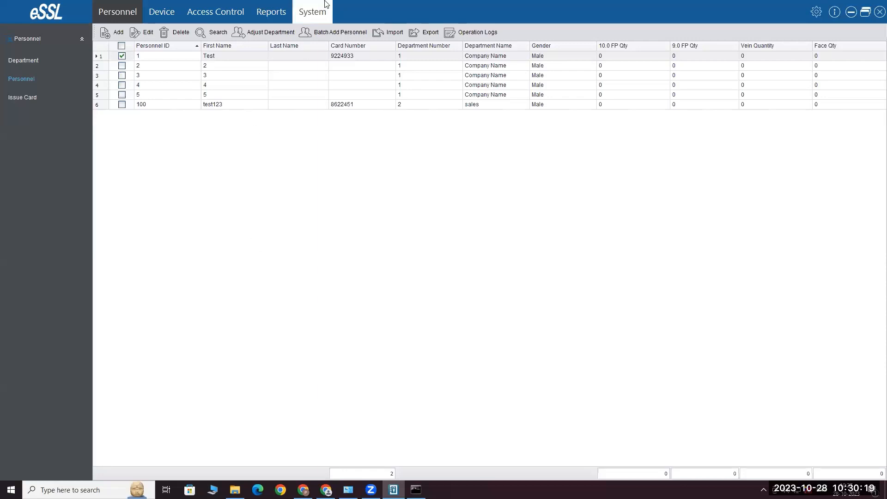
Go to Access Control > Advance Access > Linkages to view the empty linkage list
left_click(240, 14)
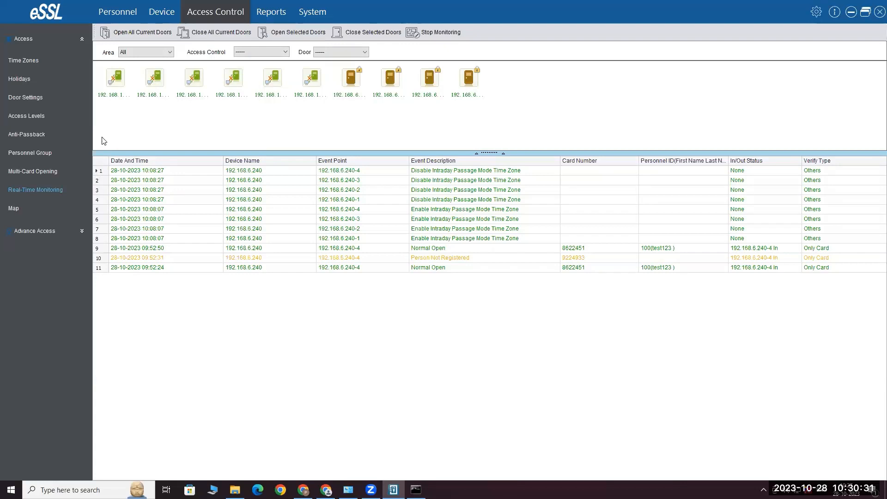
left_click(81, 230)
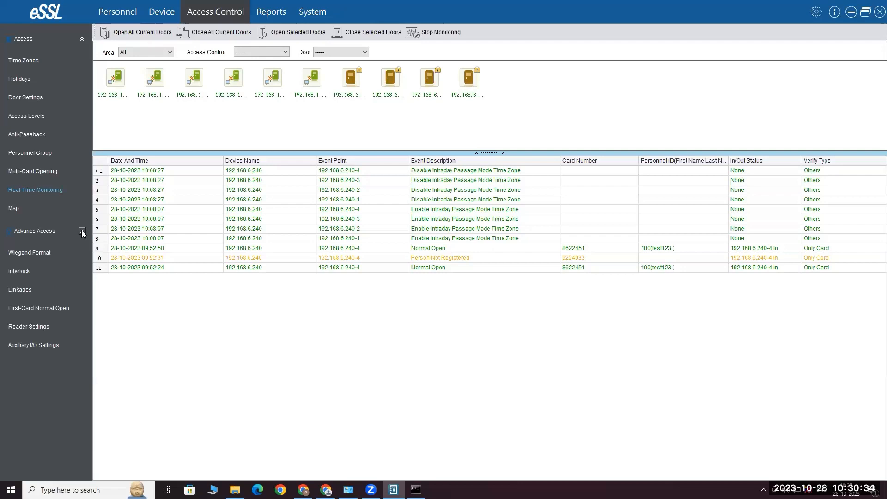
left_click(24, 291)
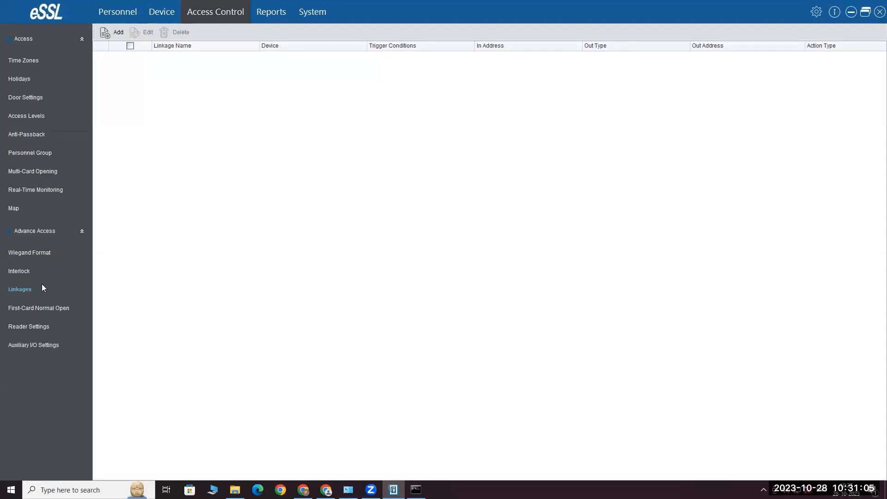
left_click(29, 291)
left_click(116, 32)
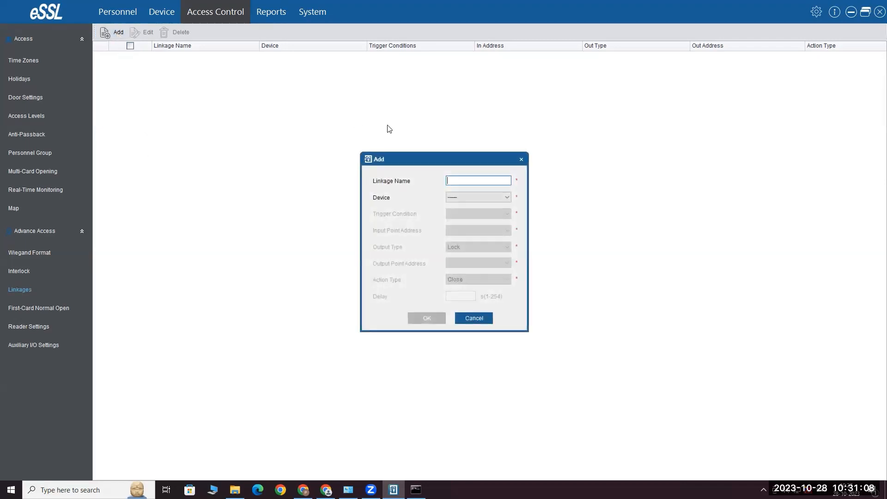
left_click(481, 197)
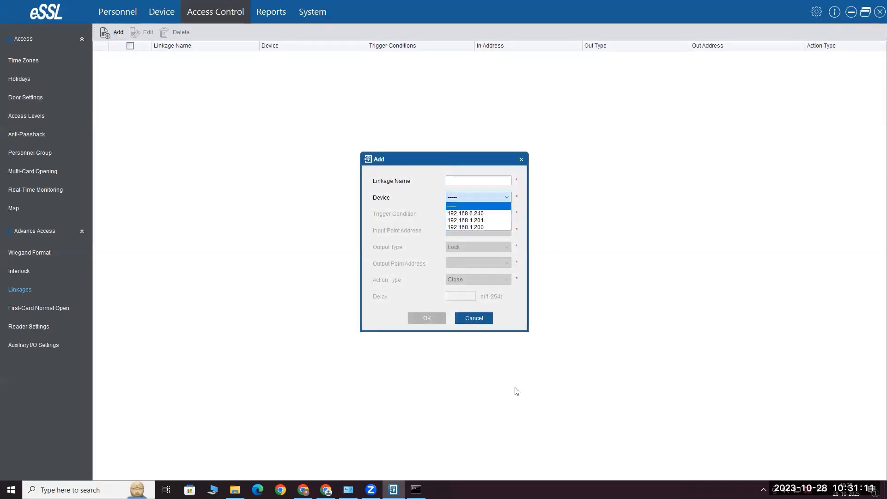
left_click(492, 215)
left_click(498, 212)
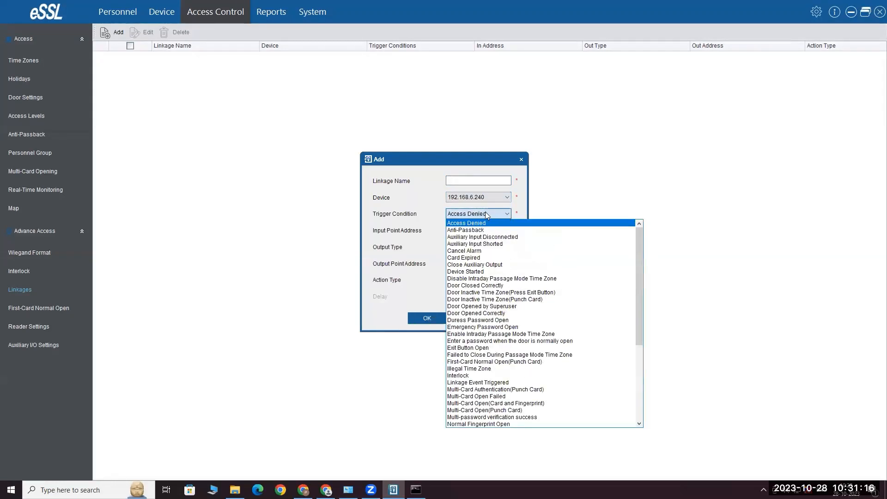
left_click(510, 213)
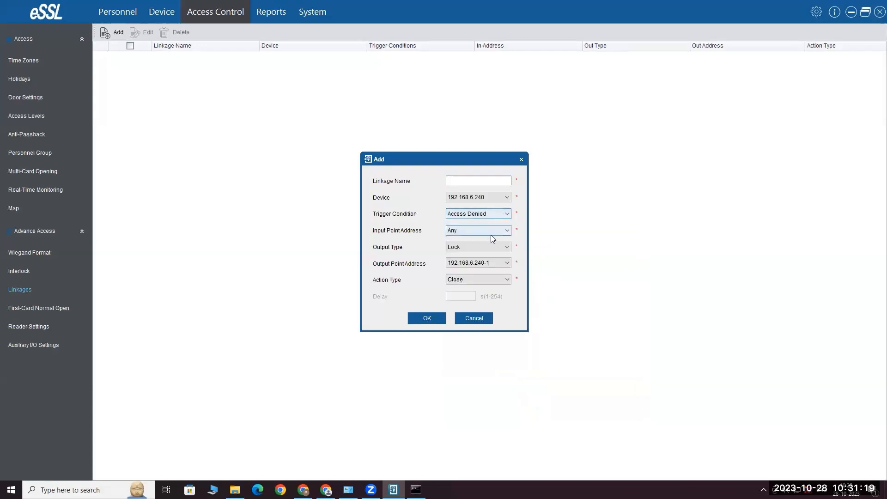
left_click(491, 231)
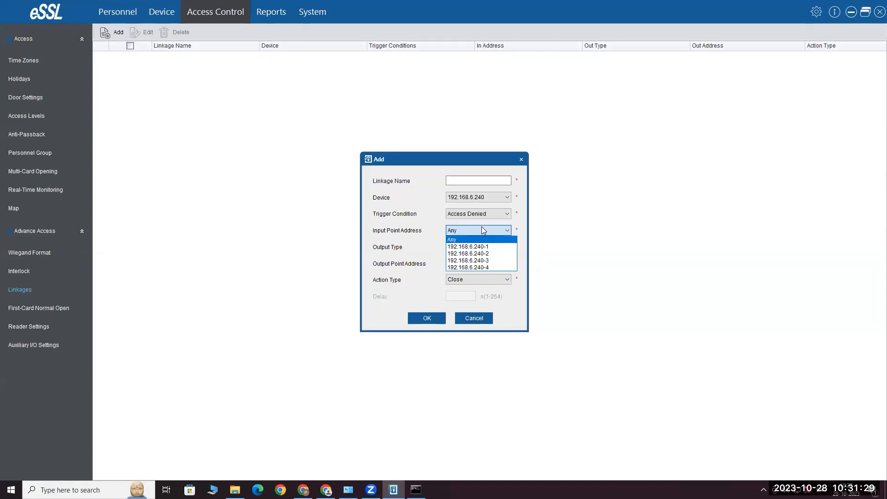
left_click(494, 231)
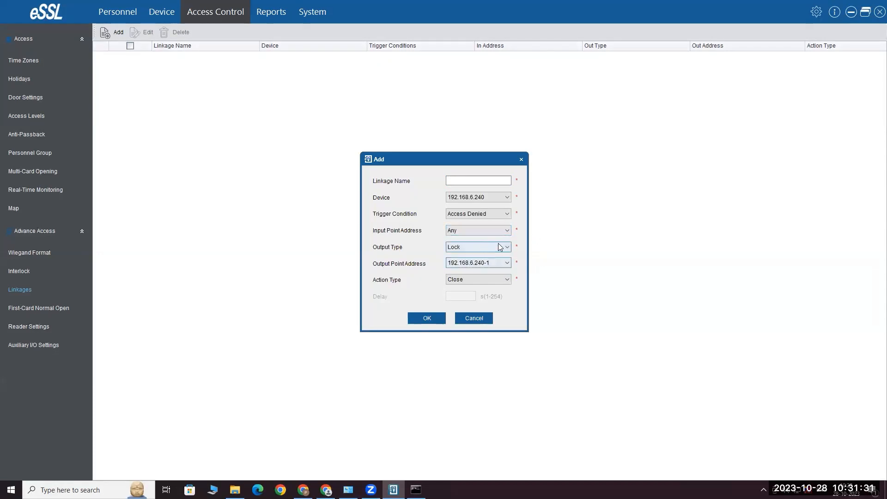
left_click(493, 247)
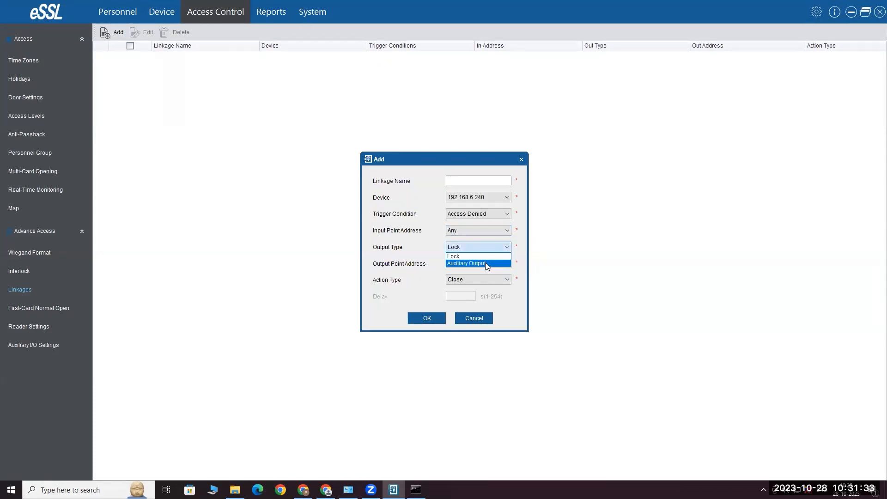
left_click(486, 262)
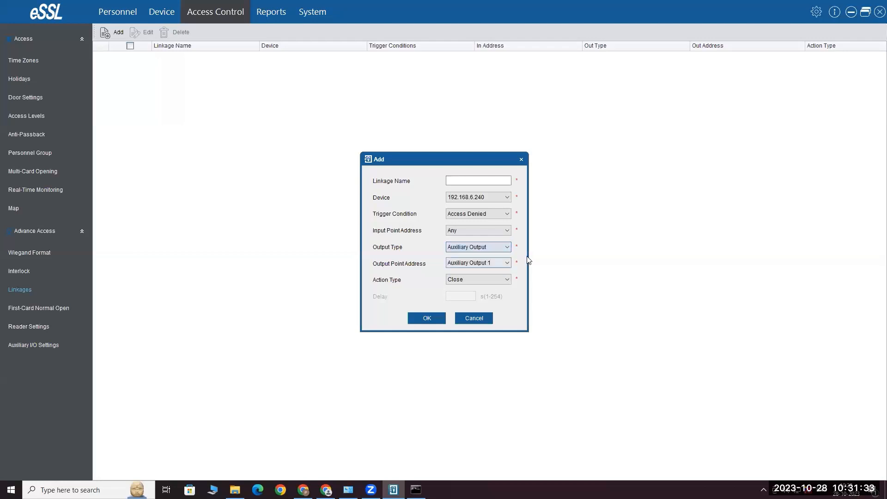
left_click(484, 263)
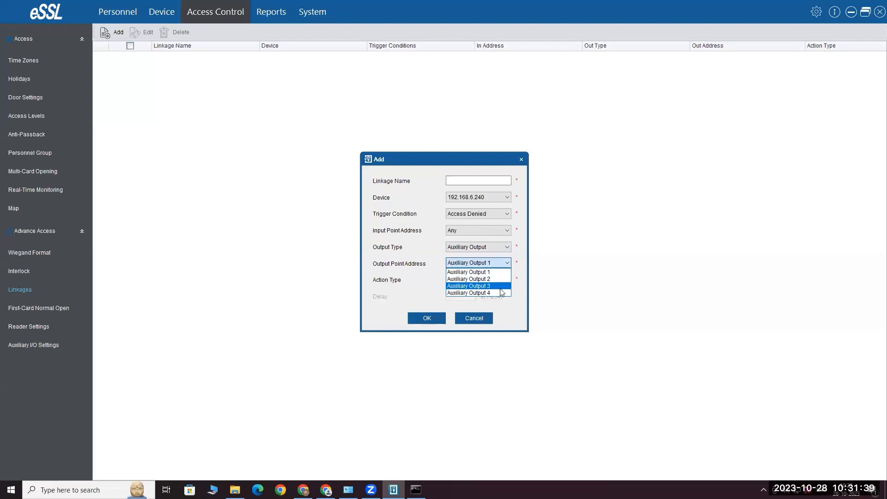
left_click(490, 286)
left_click(472, 281)
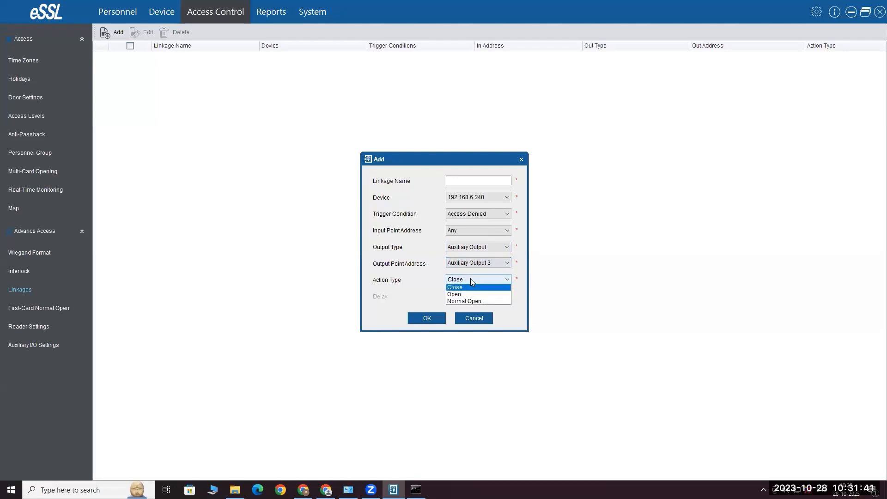
left_click(487, 287)
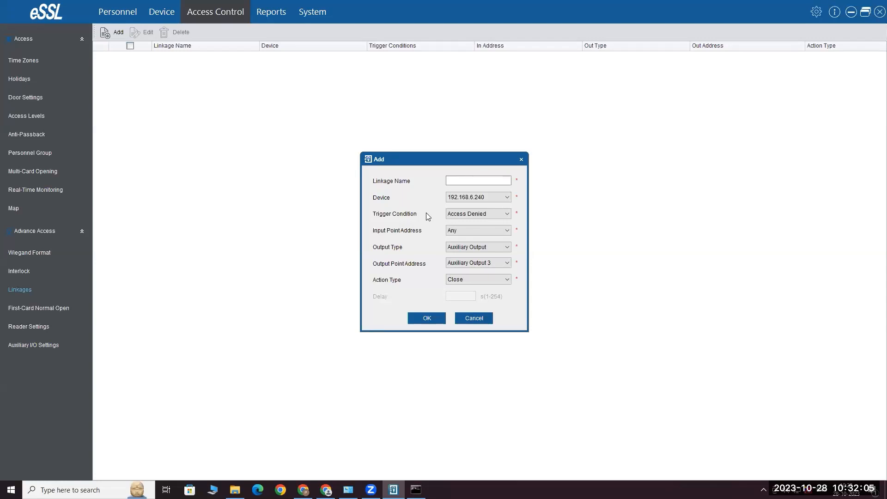
left_click(481, 318)
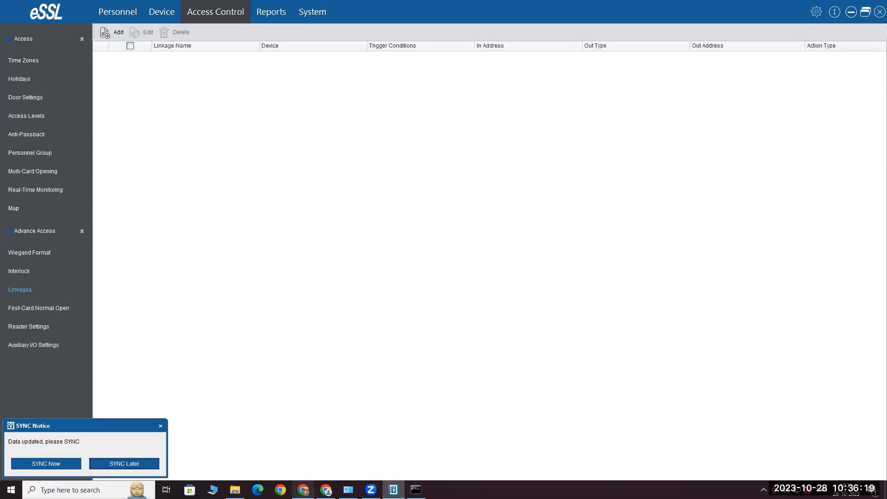
Set eSSL Access aside to view the Command Prompt pinging 192.168.6.240
left_click(393, 490)
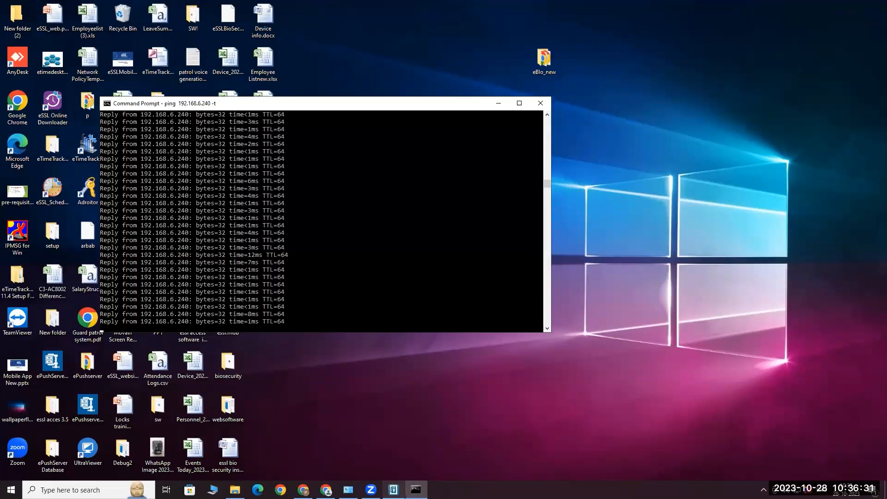
left_click(394, 490)
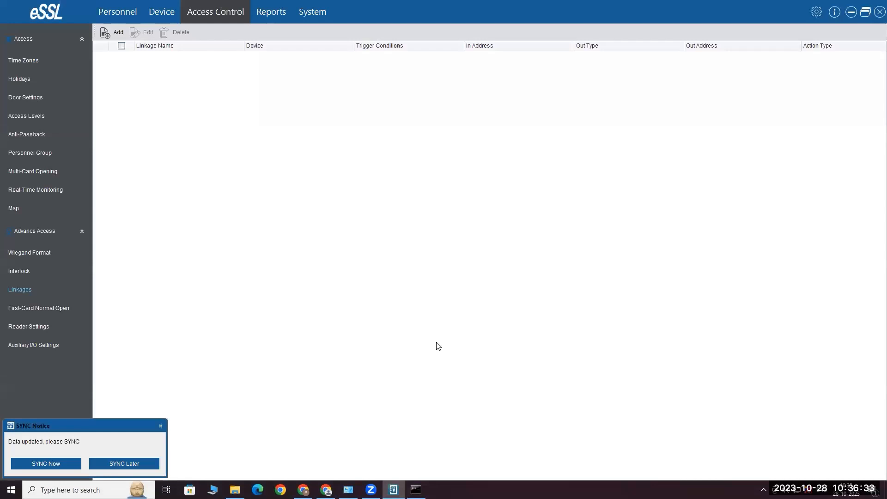
Back in eSSL Access, add a new person and start USB FP Sensor fingerprint registration
key("alt+Tab")
left_click(118, 13)
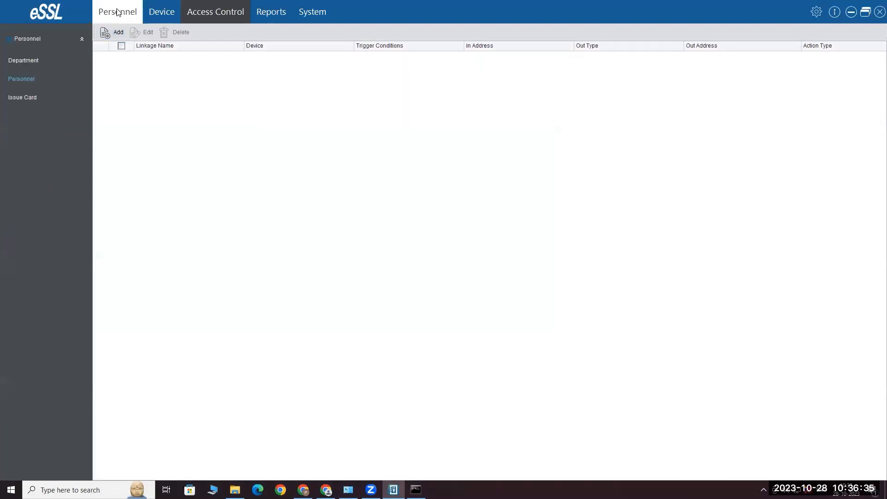
left_click(119, 32)
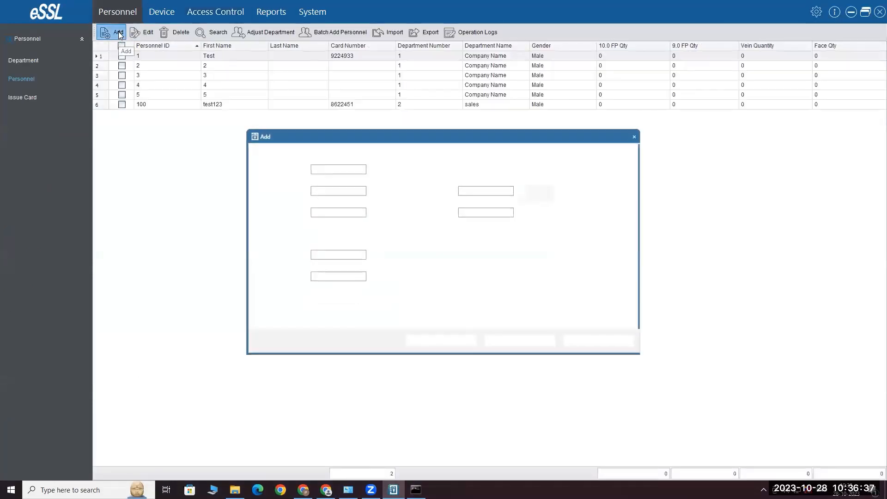
left_click(341, 296)
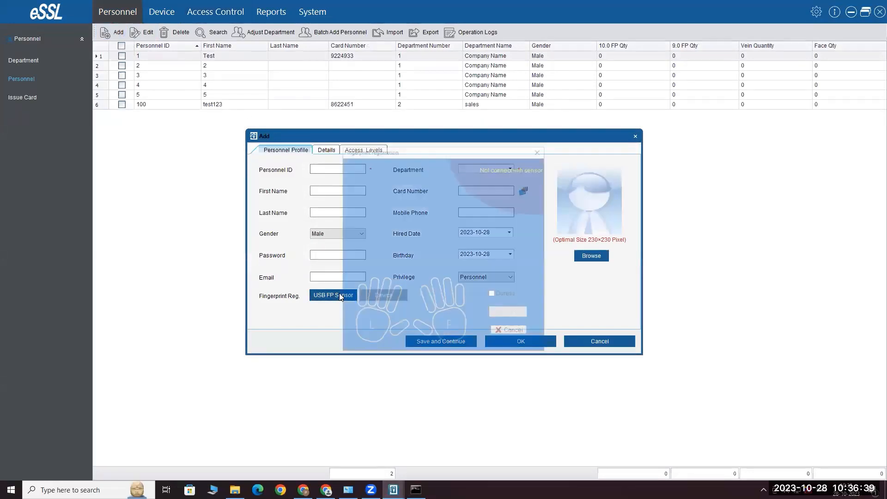